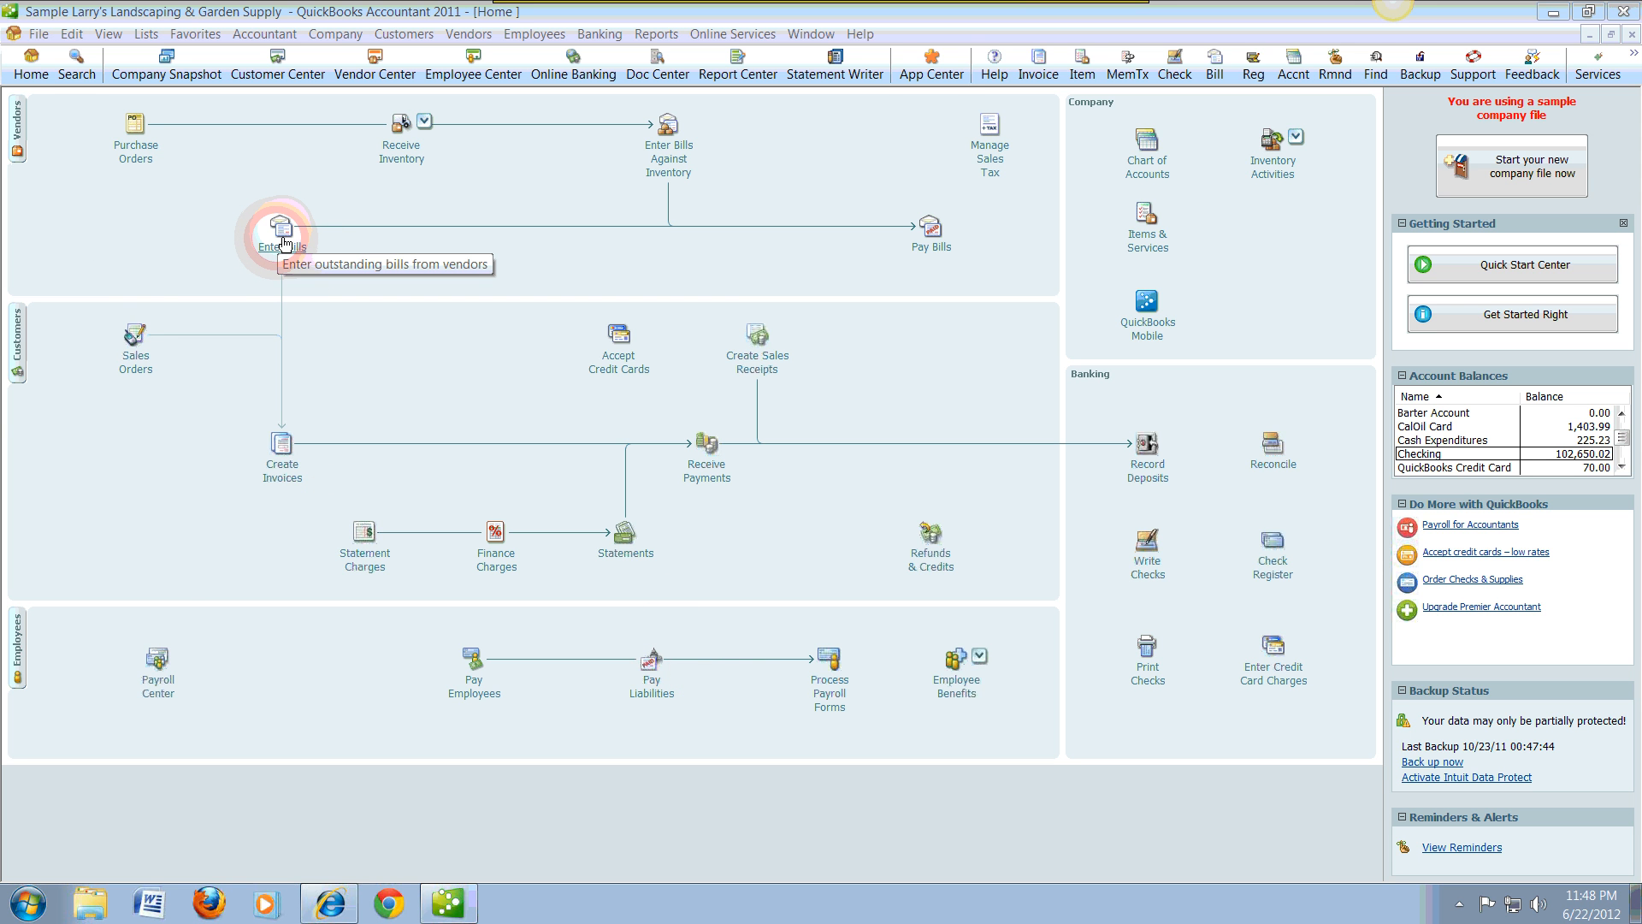
# Step: Start a new vendor bill and choose Cal Telephone as its vendor
pyautogui.click(284, 243)
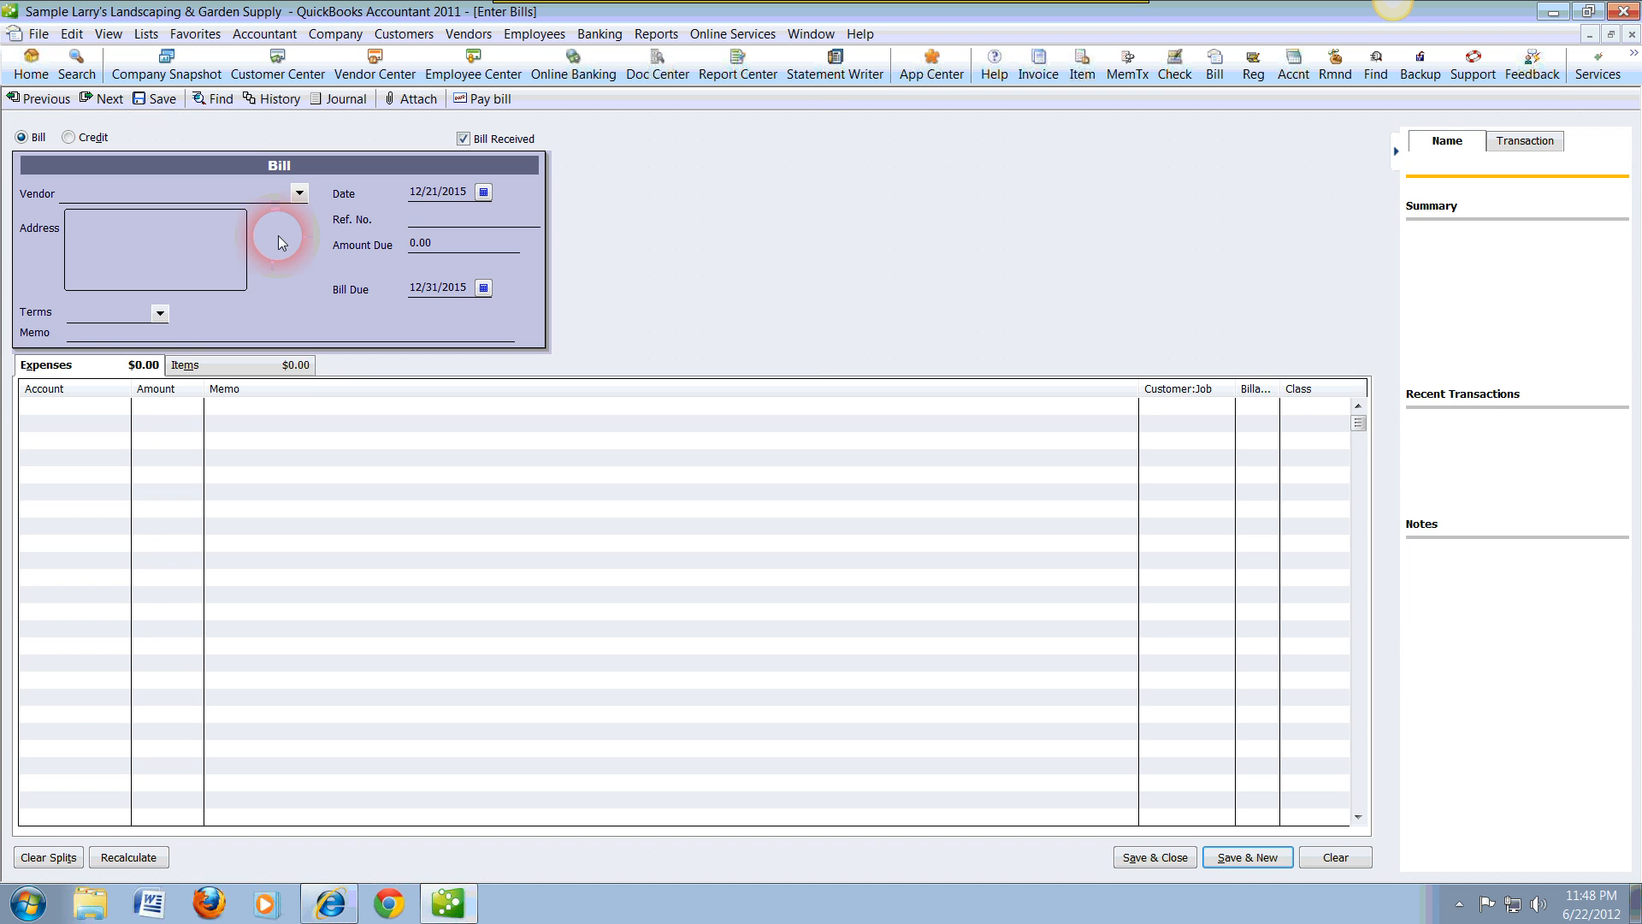
pyautogui.click(300, 194)
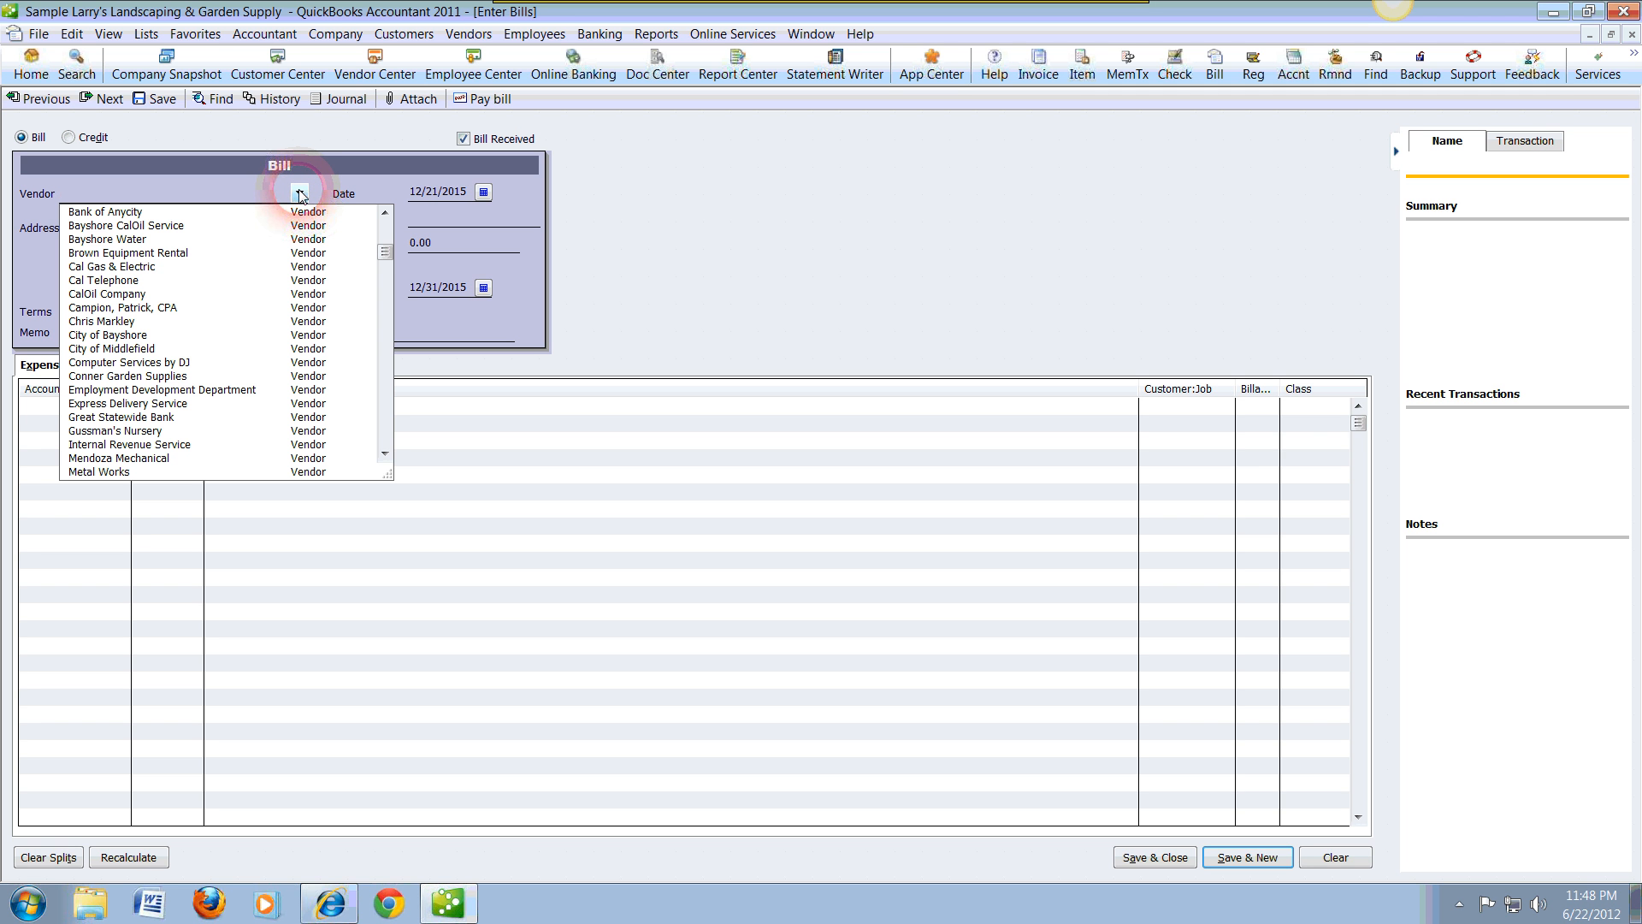
pyautogui.click(130, 281)
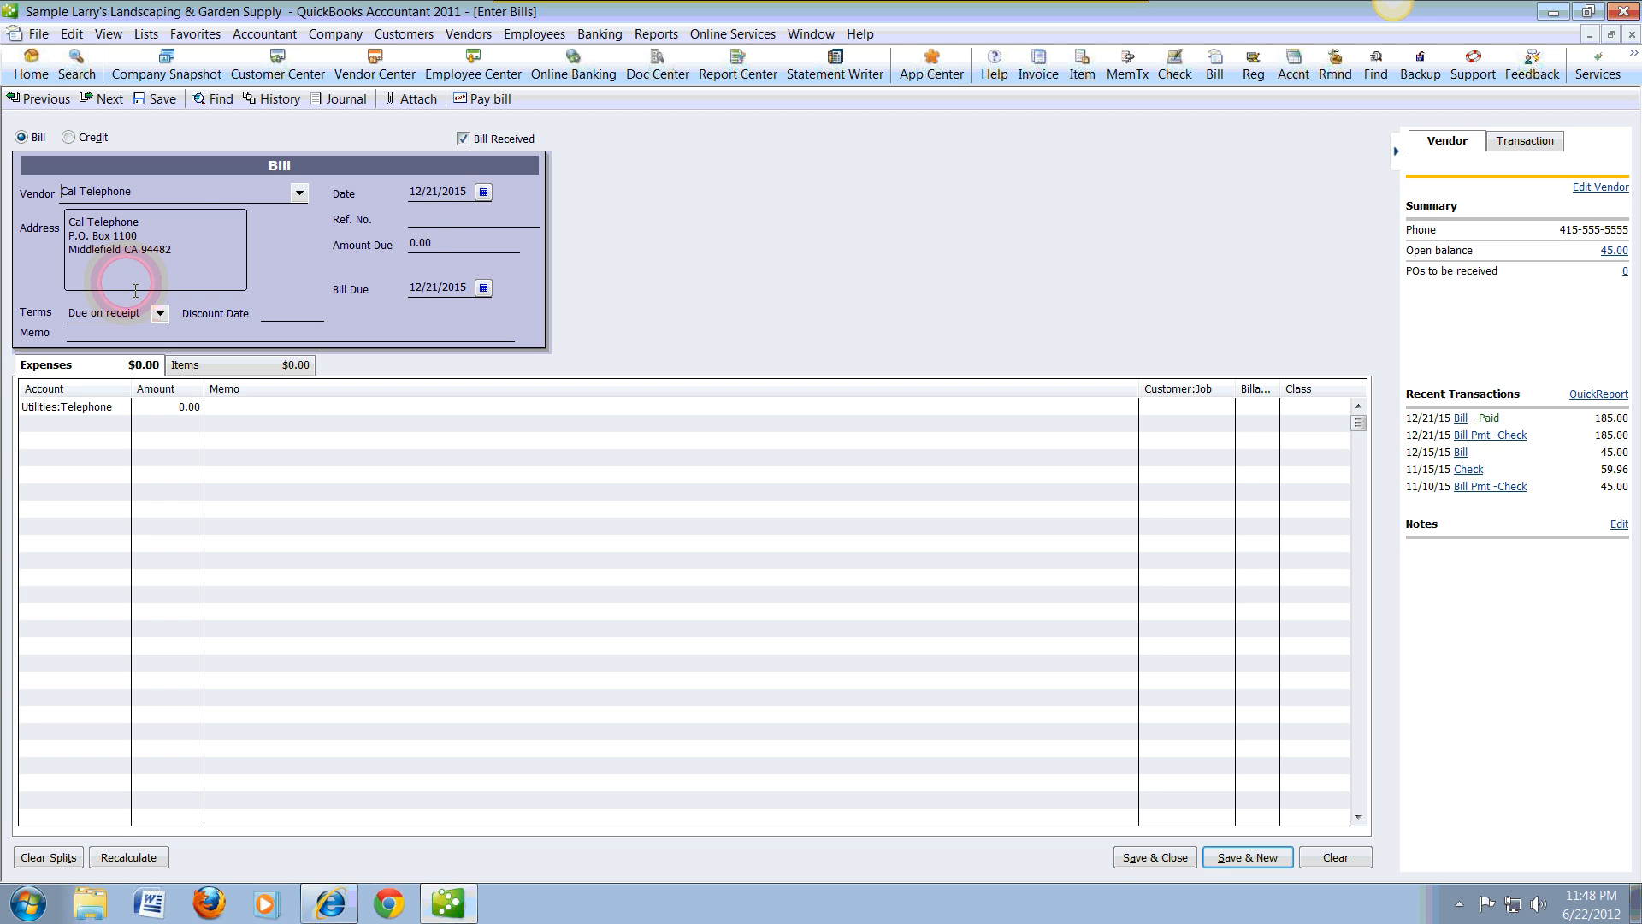
# Step: Leave the reference number blank and set the bill's amount due to 125.00
pyautogui.click(441, 221)
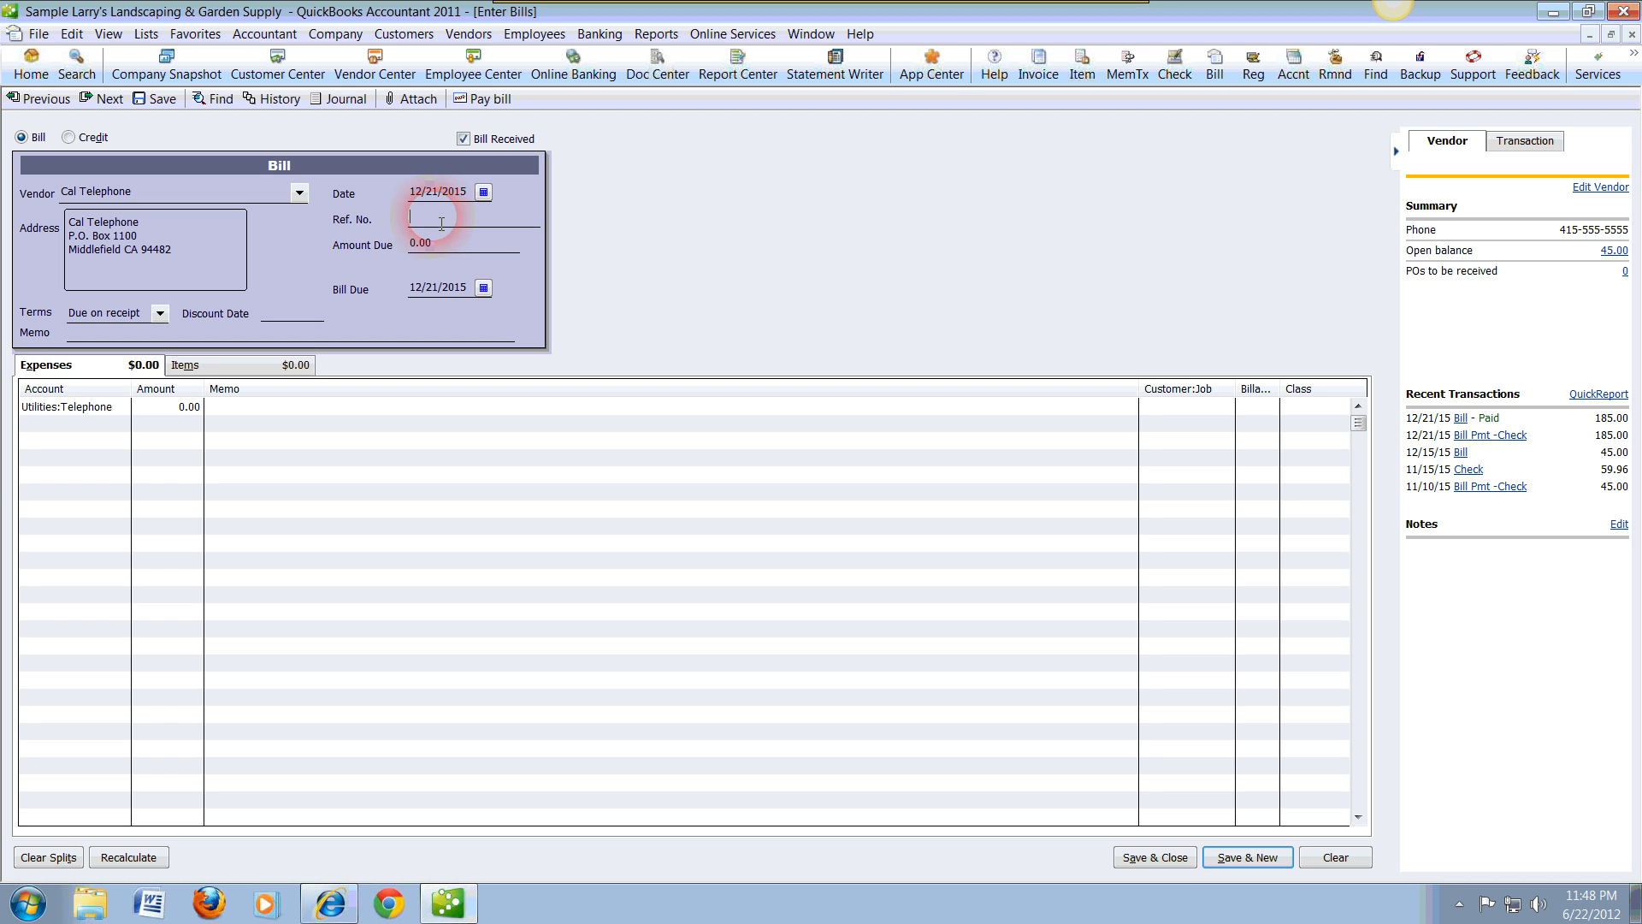
pyautogui.press('Tab')
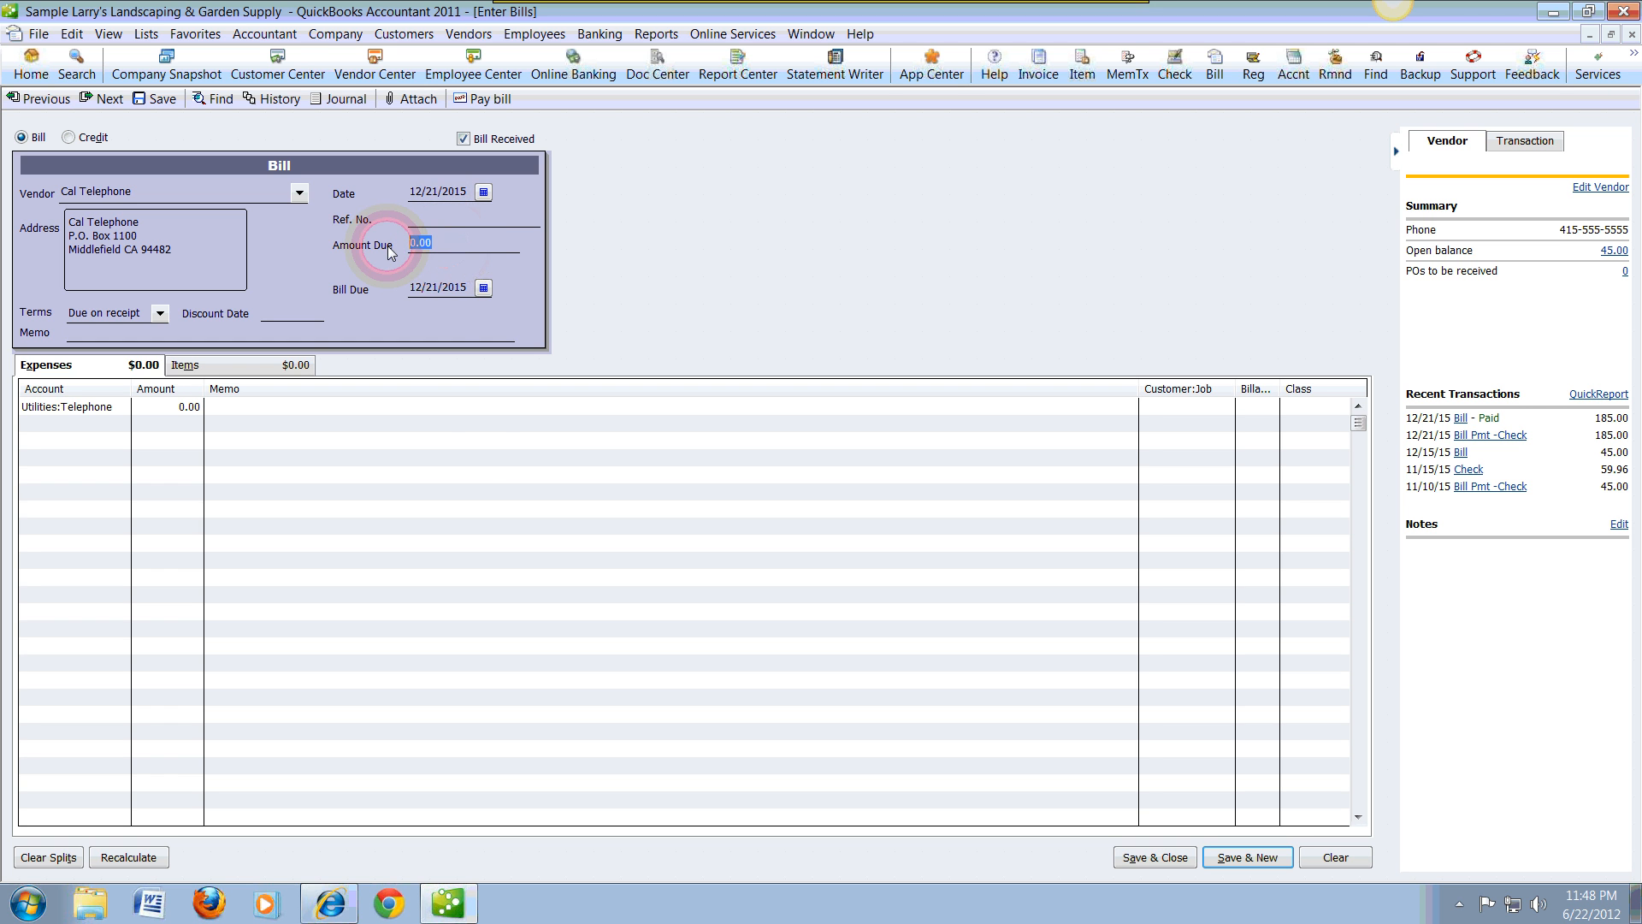
pyautogui.click(480, 459)
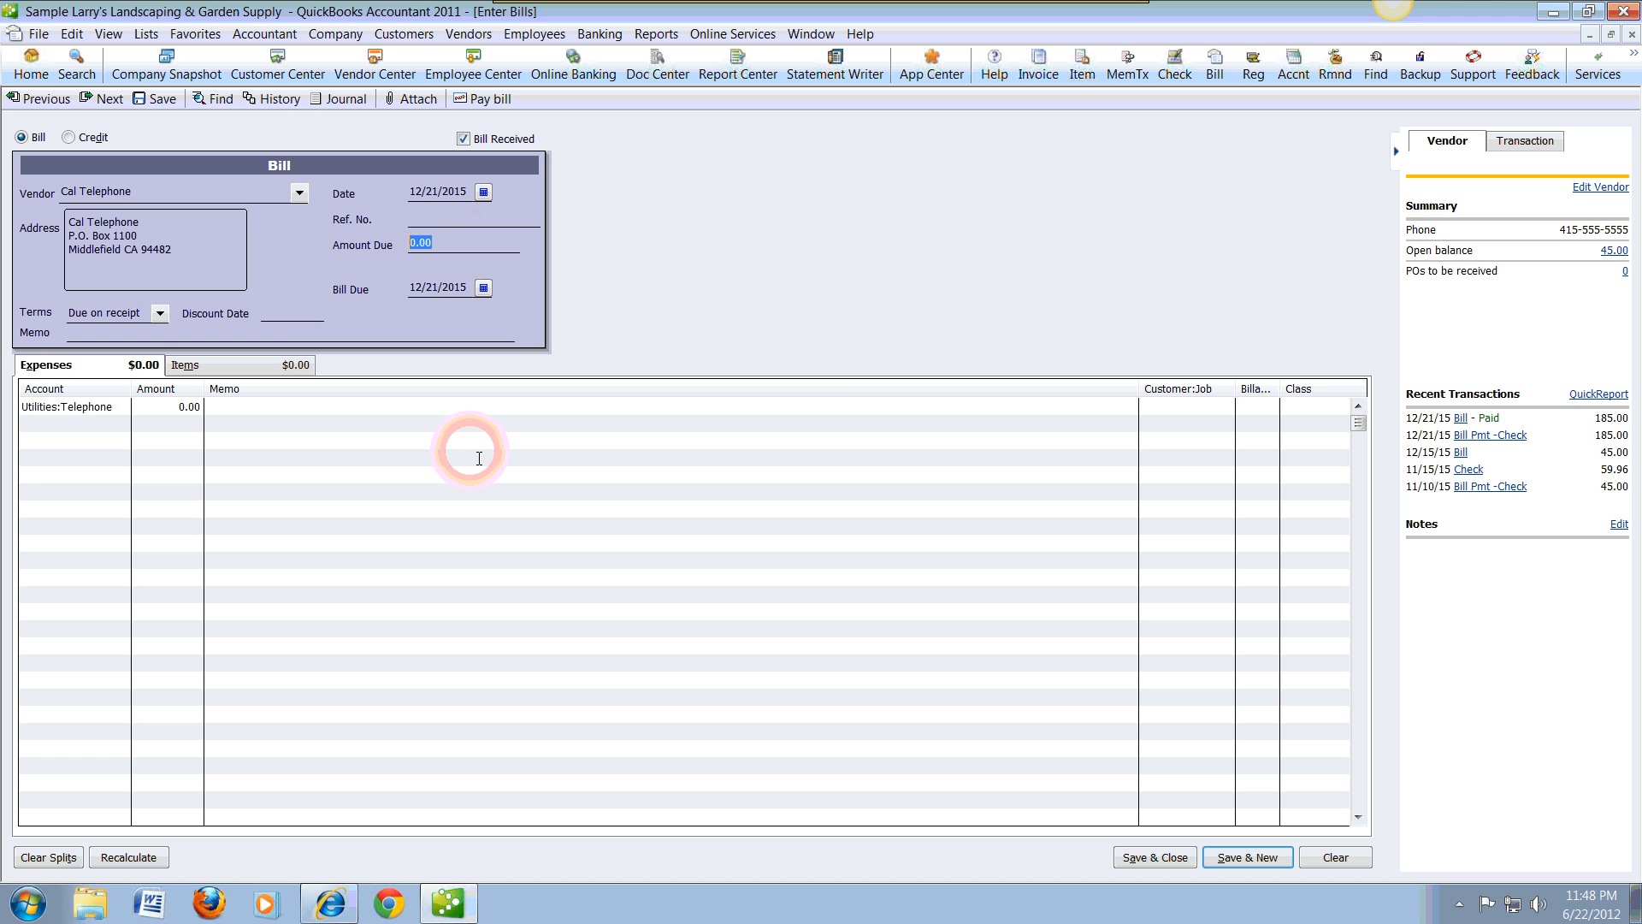
pyautogui.write('125.00')
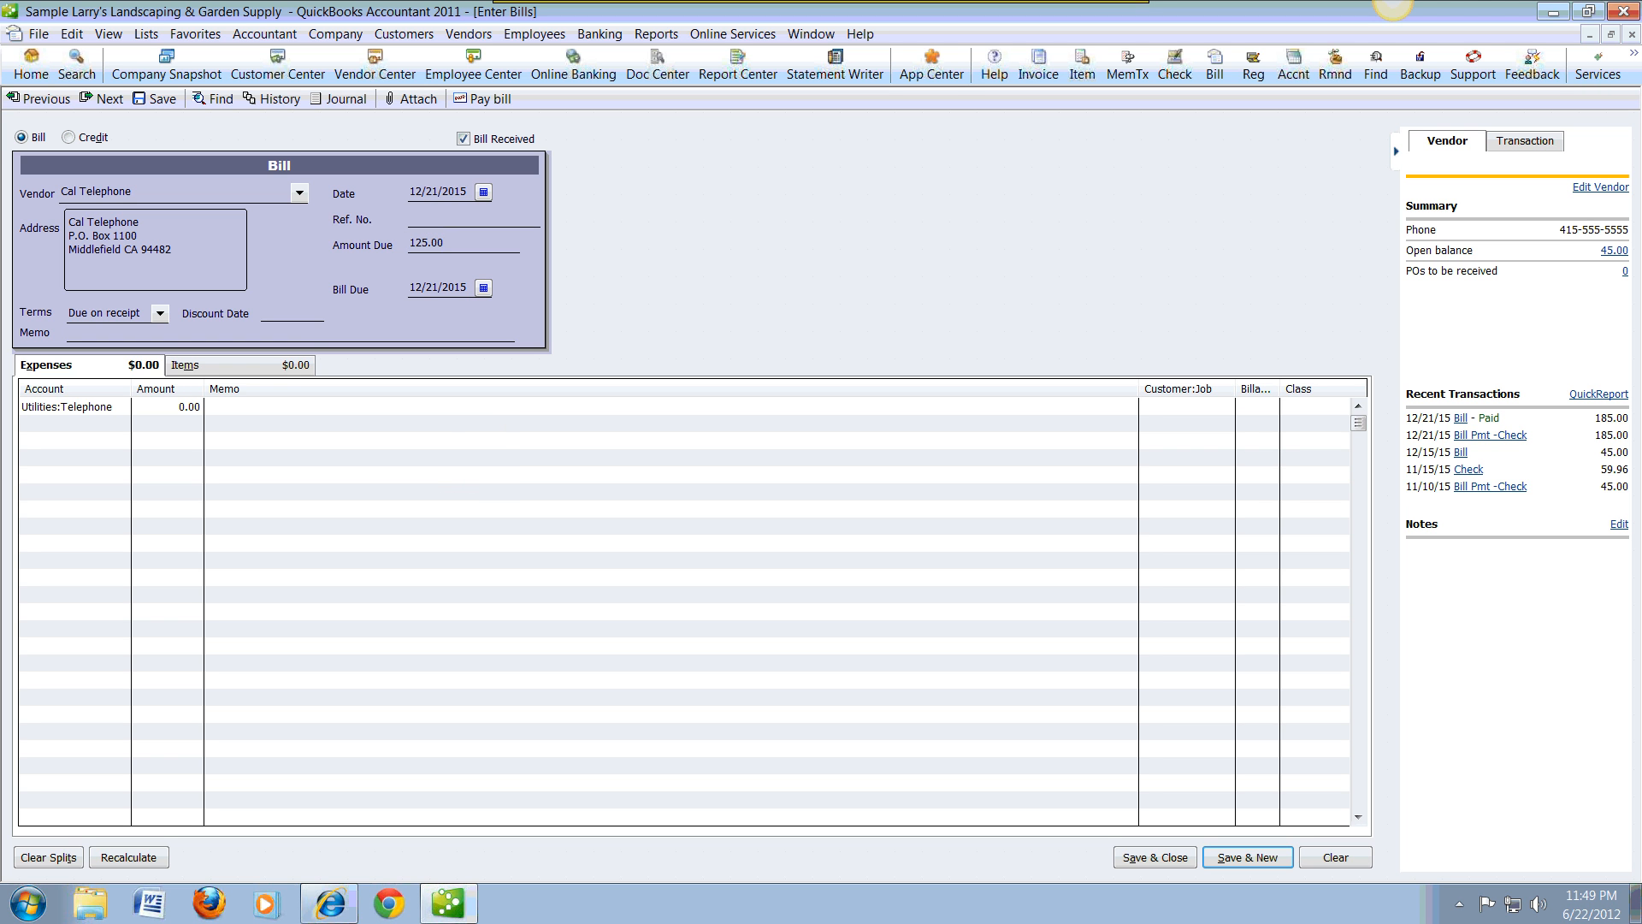
pyautogui.press('Tab')
pyautogui.press('Tab')
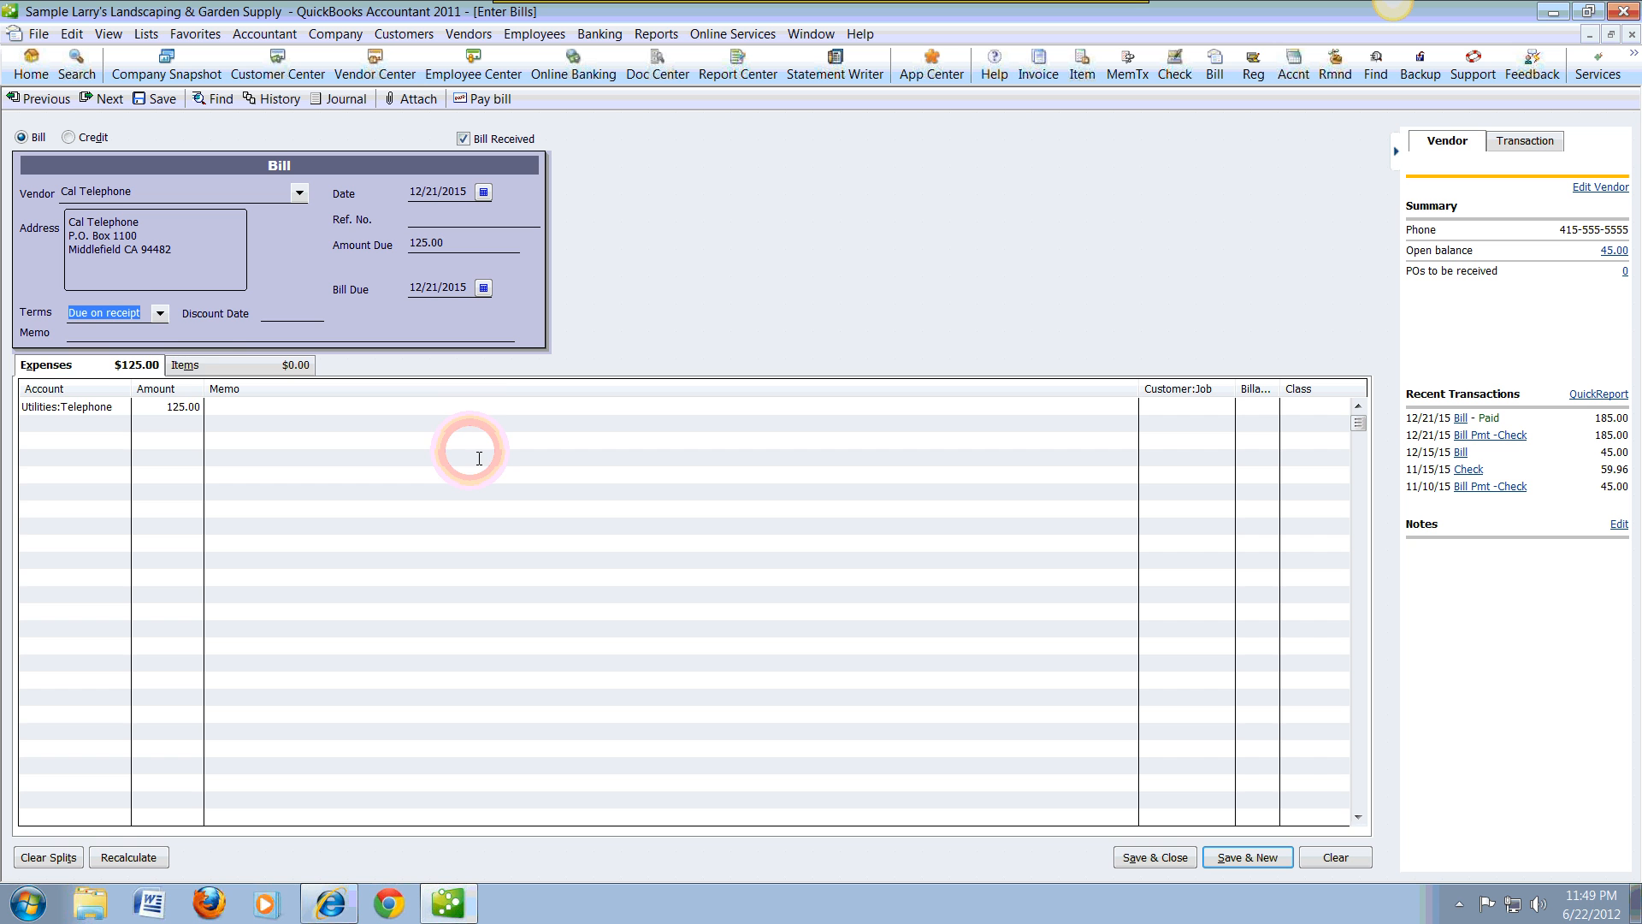
# Step: Keep the bill's terms at Due on receipt and enter "Phone and fax line" as its memo
pyautogui.click(159, 314)
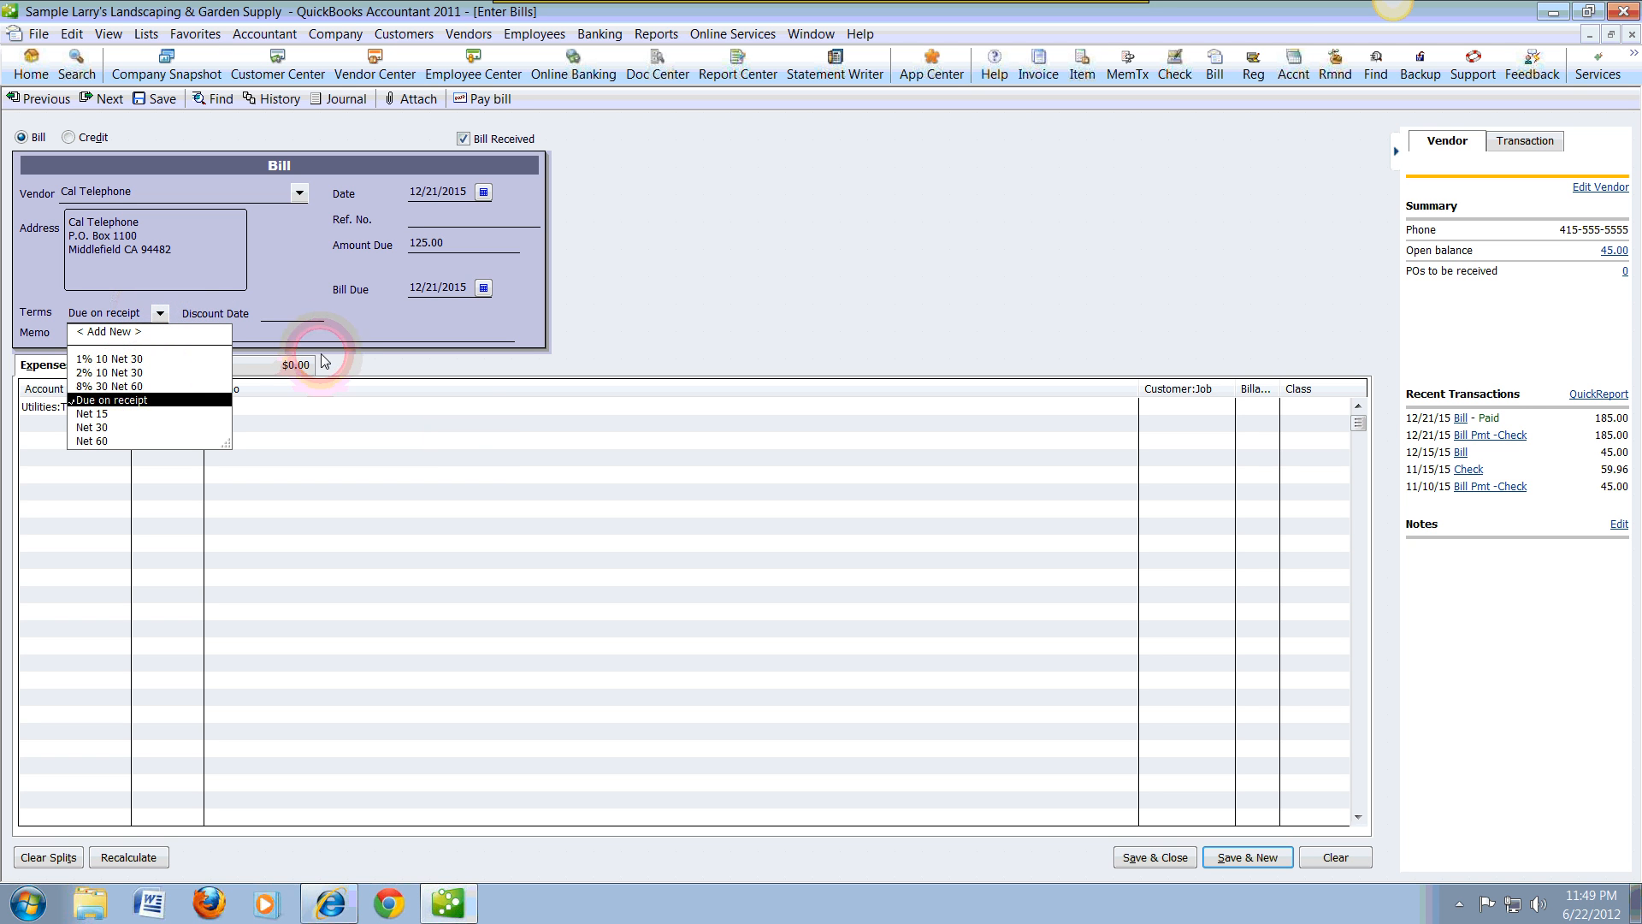
pyautogui.click(299, 316)
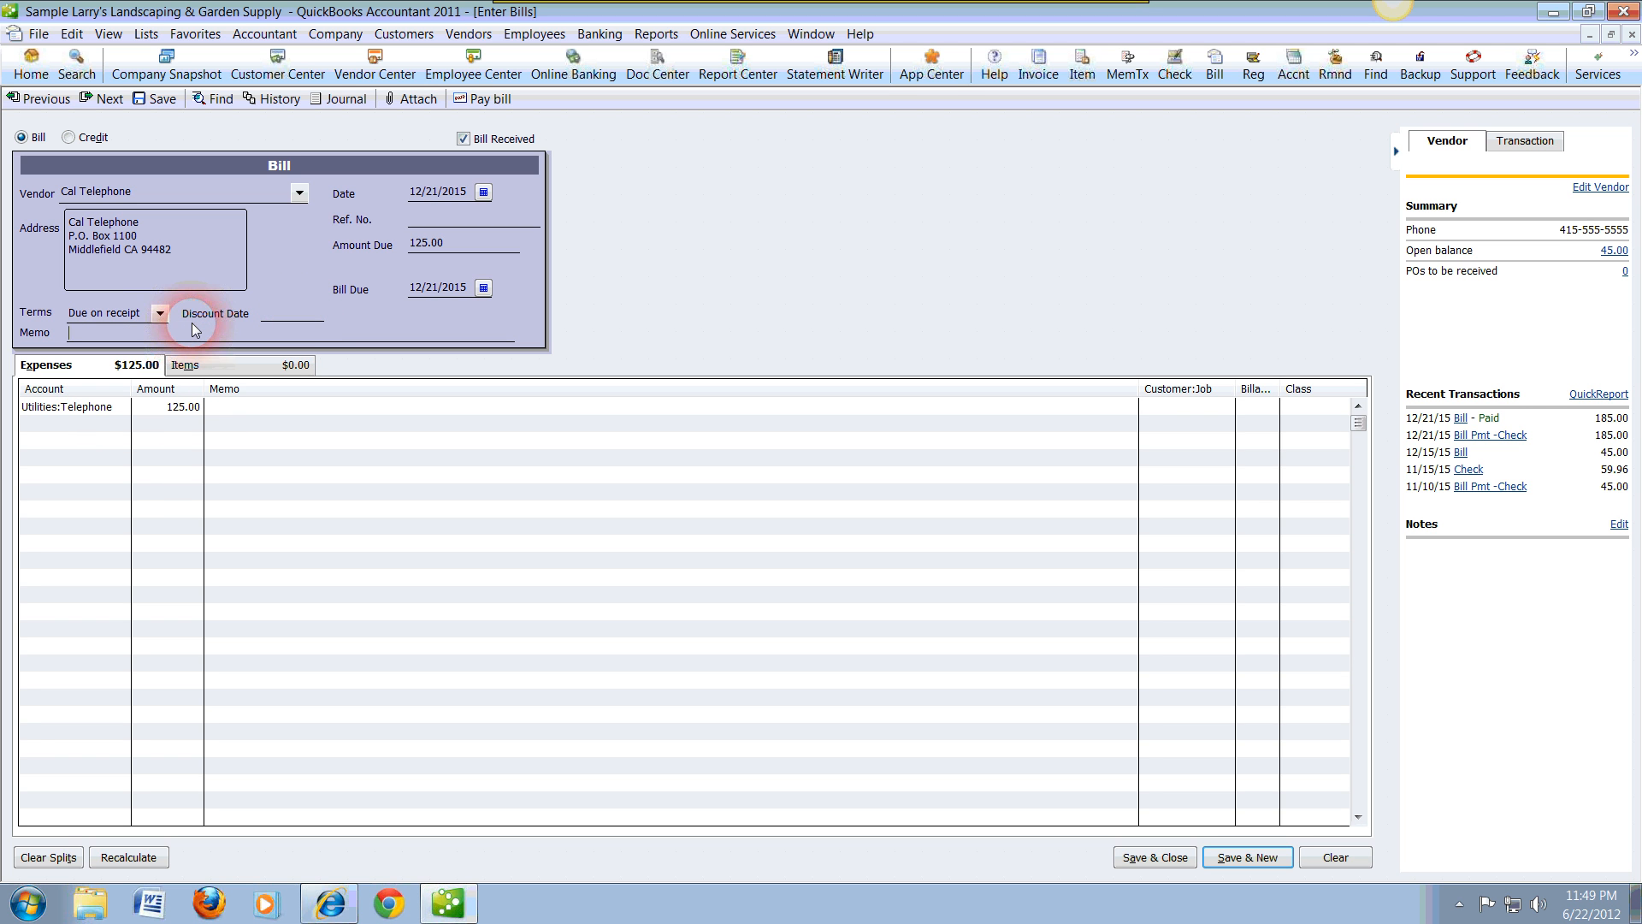
pyautogui.write('Phon')
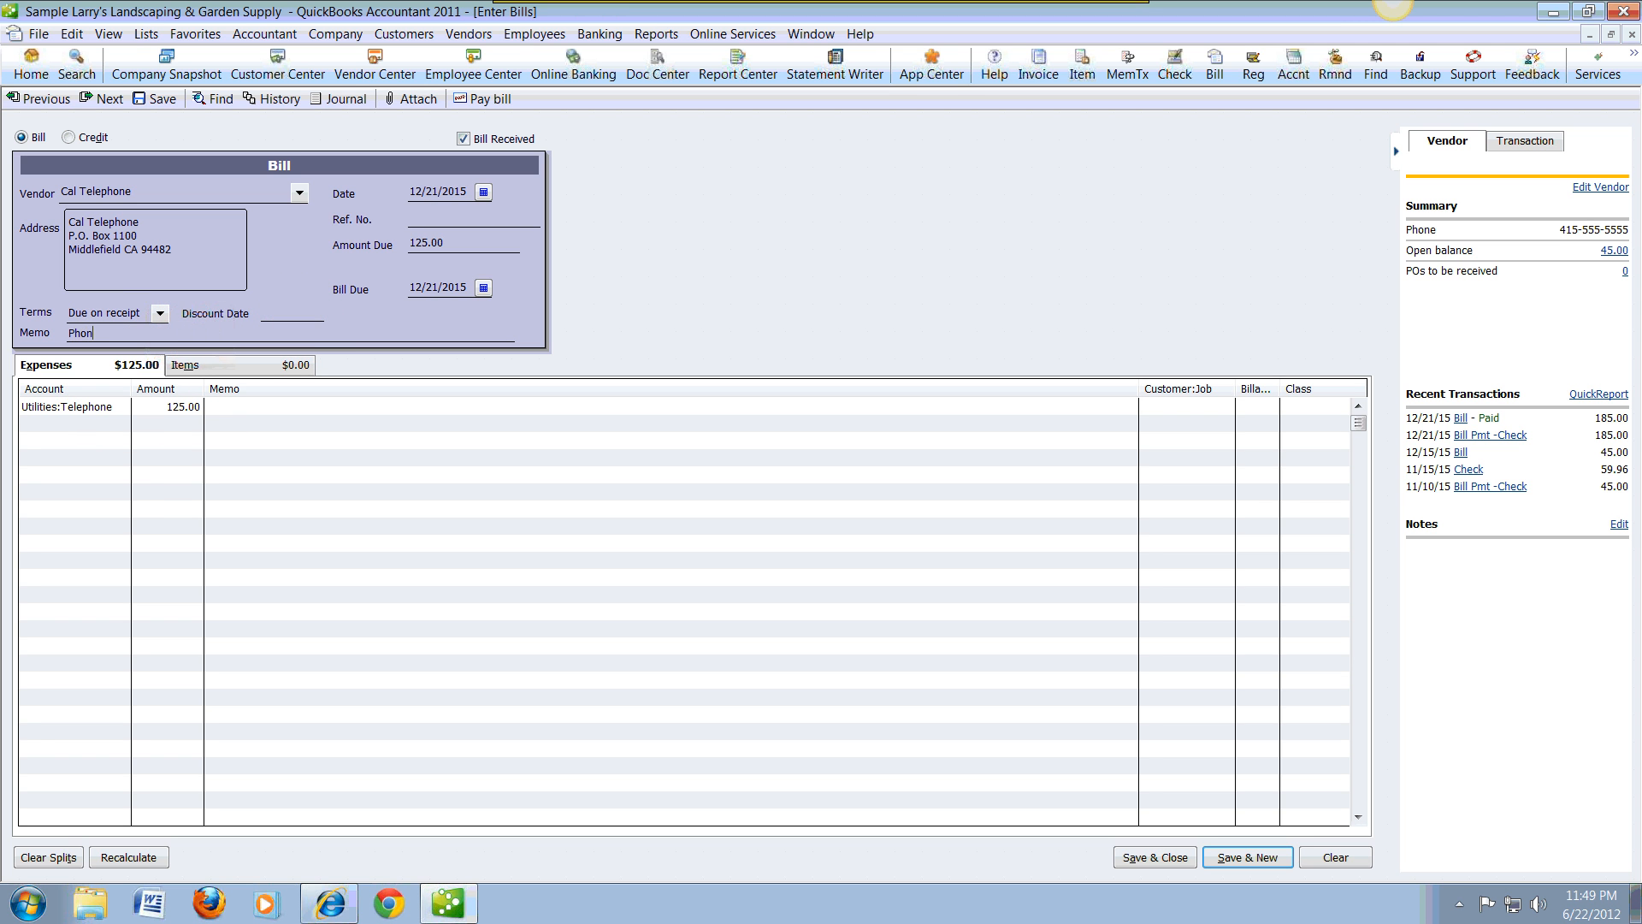
pyautogui.write('e and fax line')
pyautogui.press('Tab')
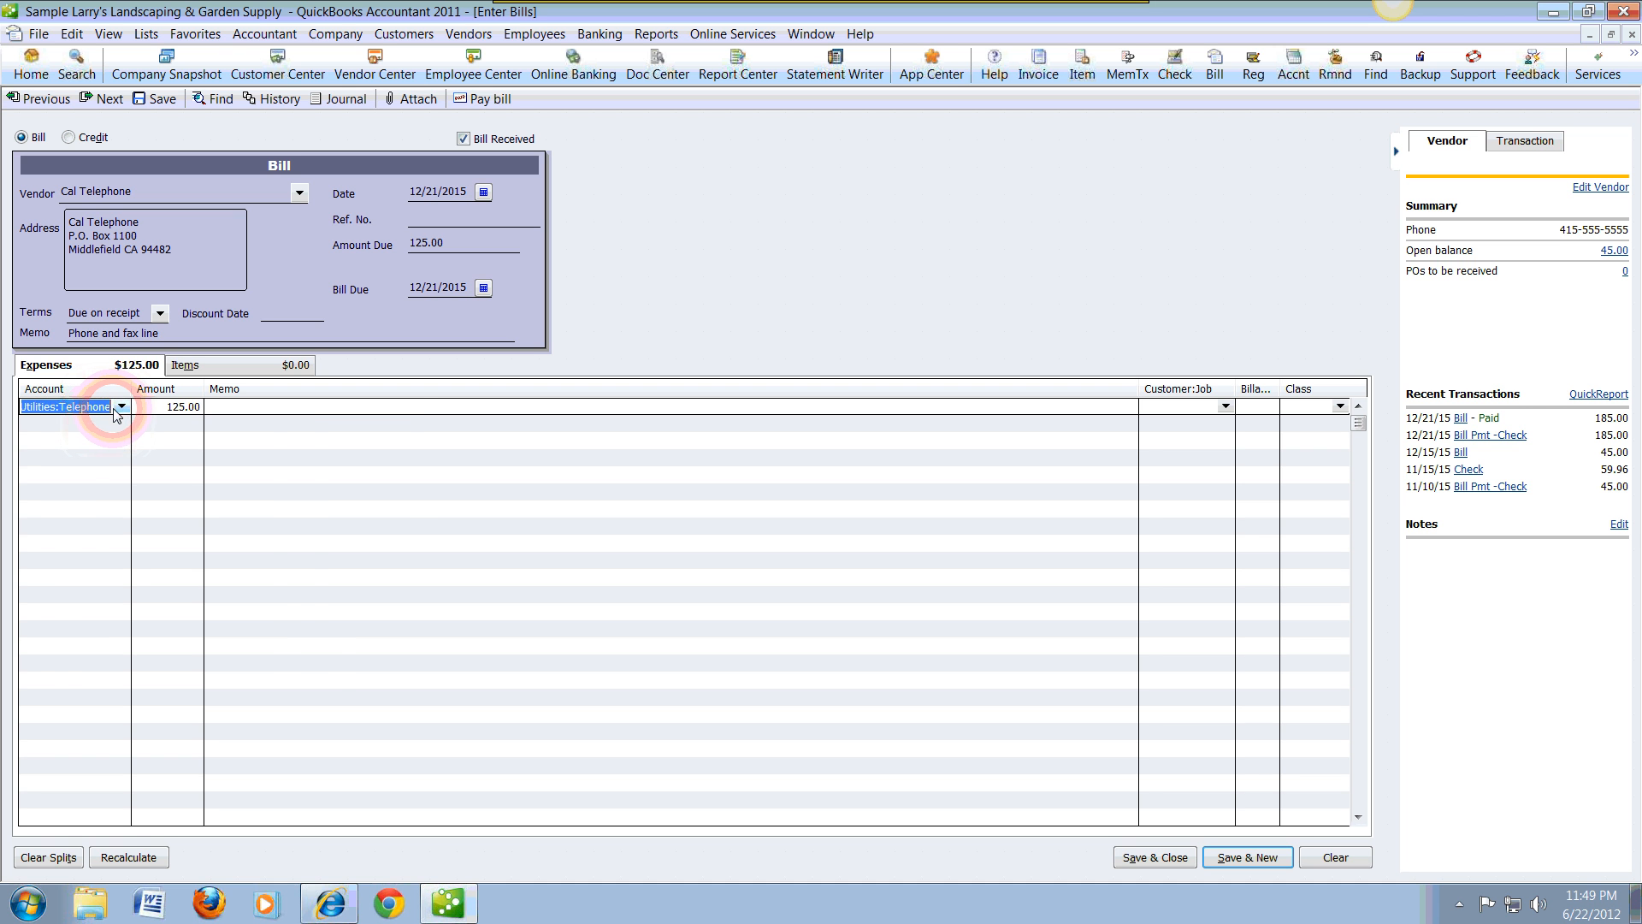
# Step: Copy the bill's memo into the Utilities:Telephone expense line's memo, and save and close the bill
pyautogui.click(120, 408)
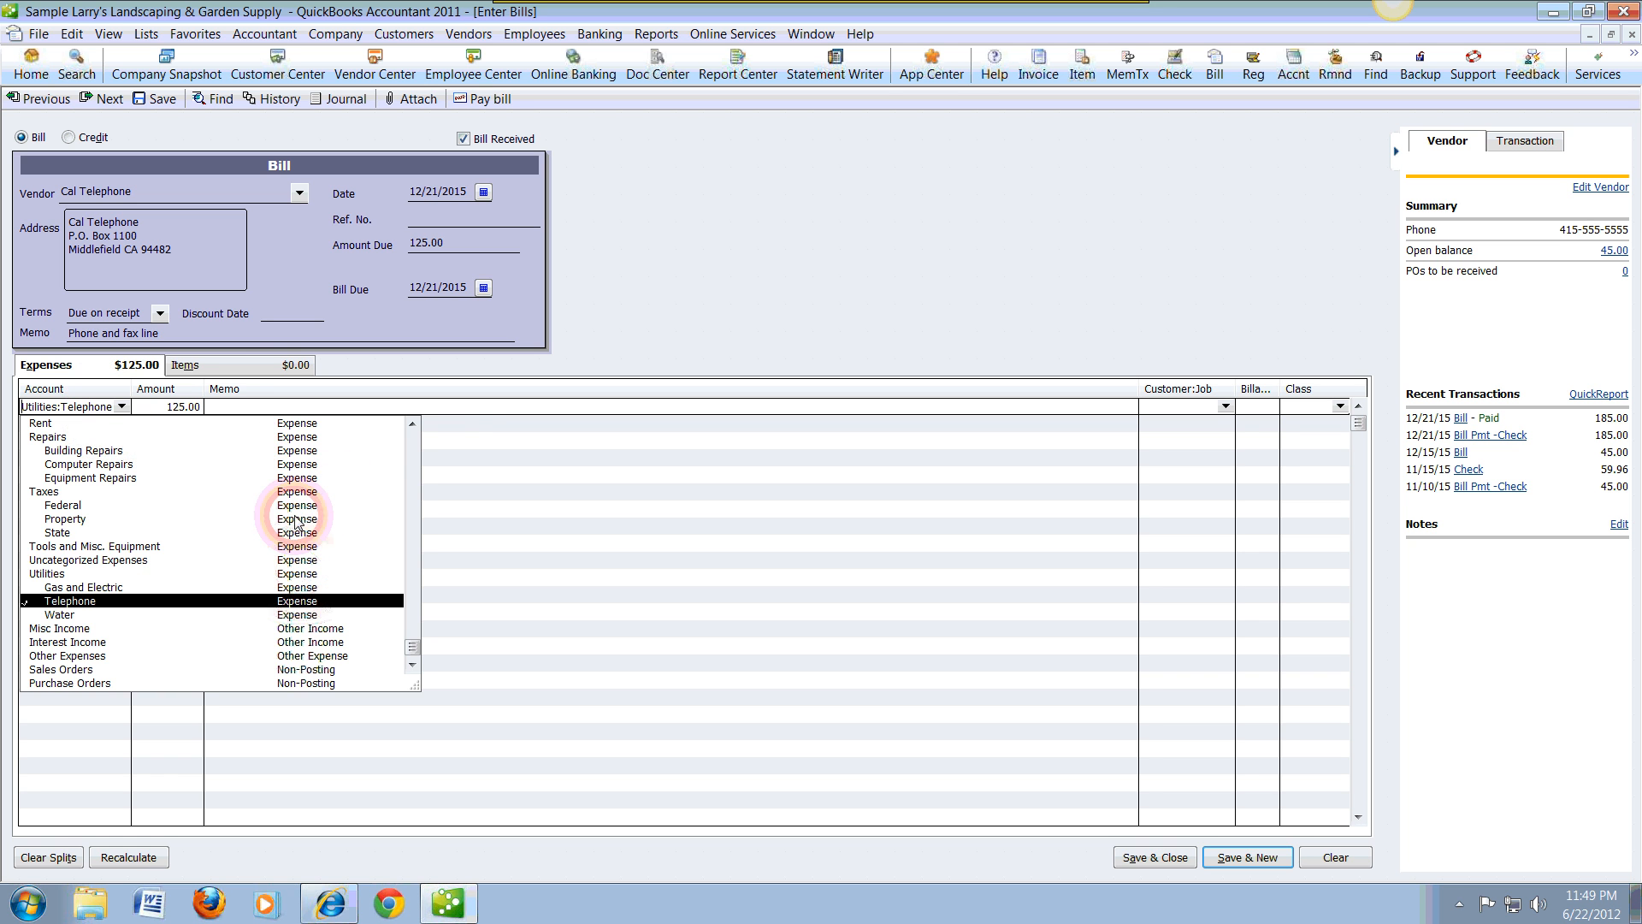
pyautogui.click(245, 411)
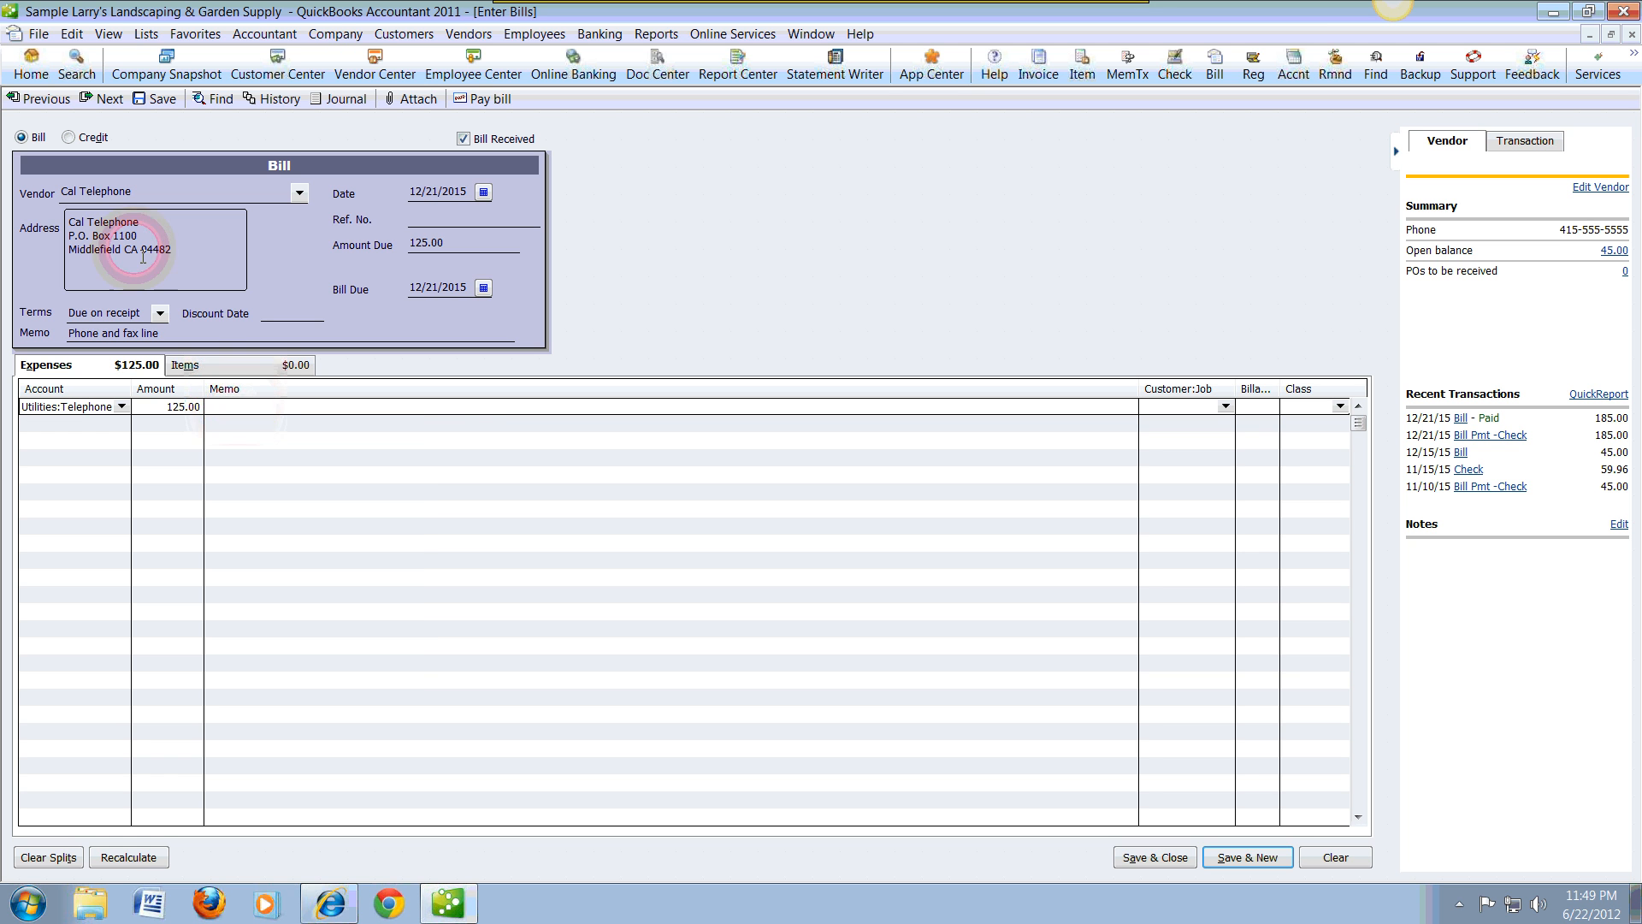
pyautogui.click(56, 326)
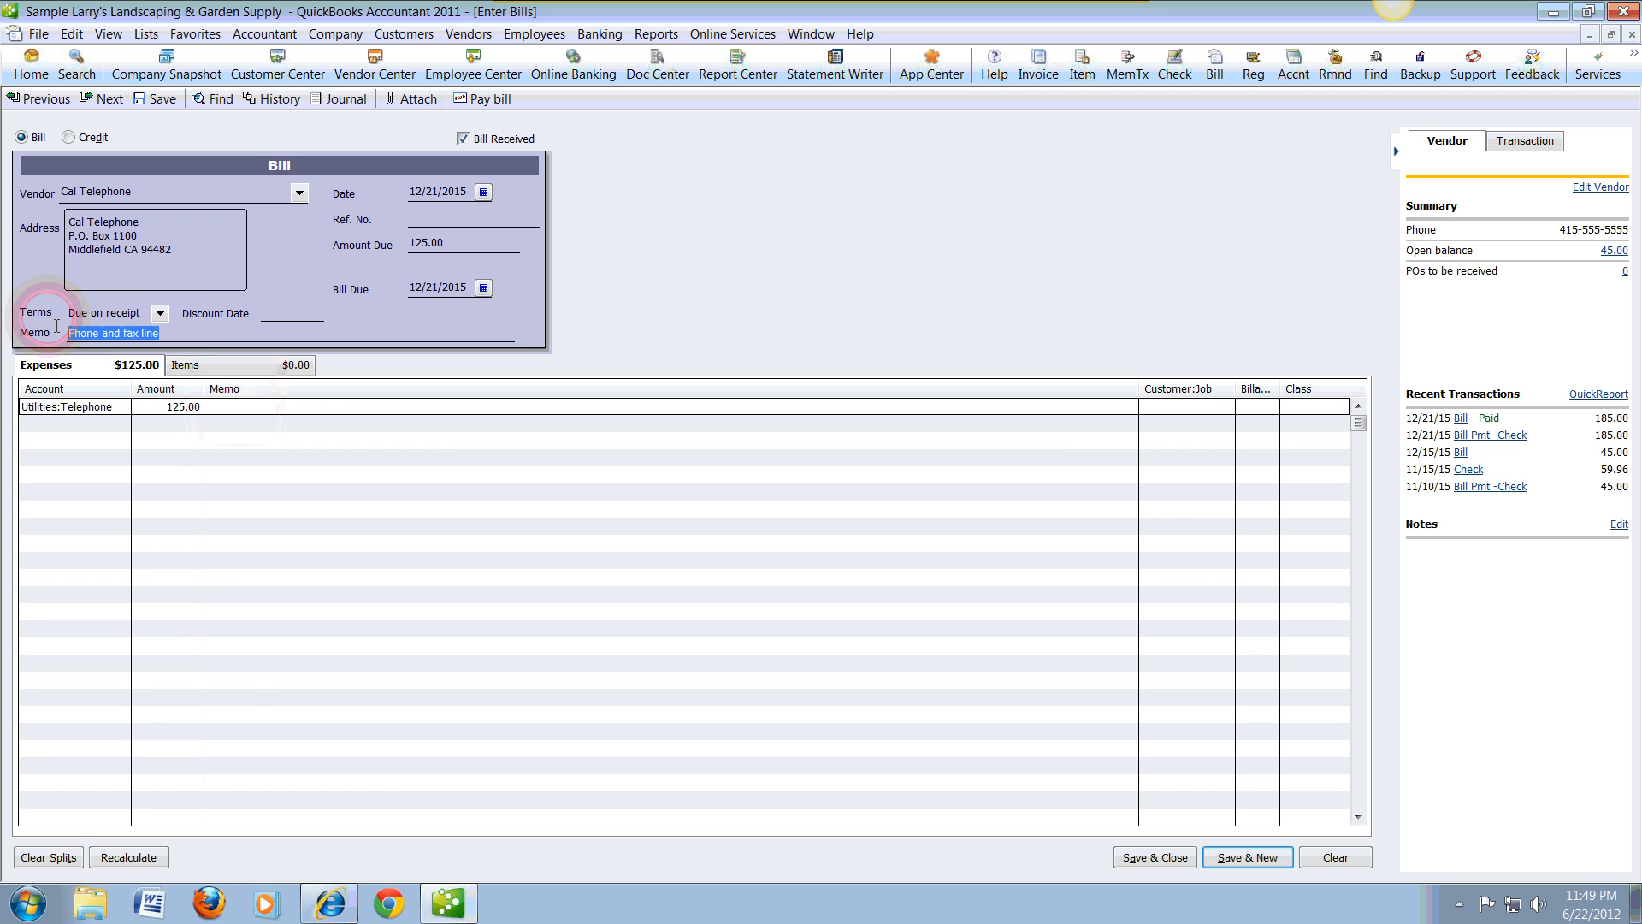
pyautogui.rightClick(103, 336)
pyautogui.click(143, 400)
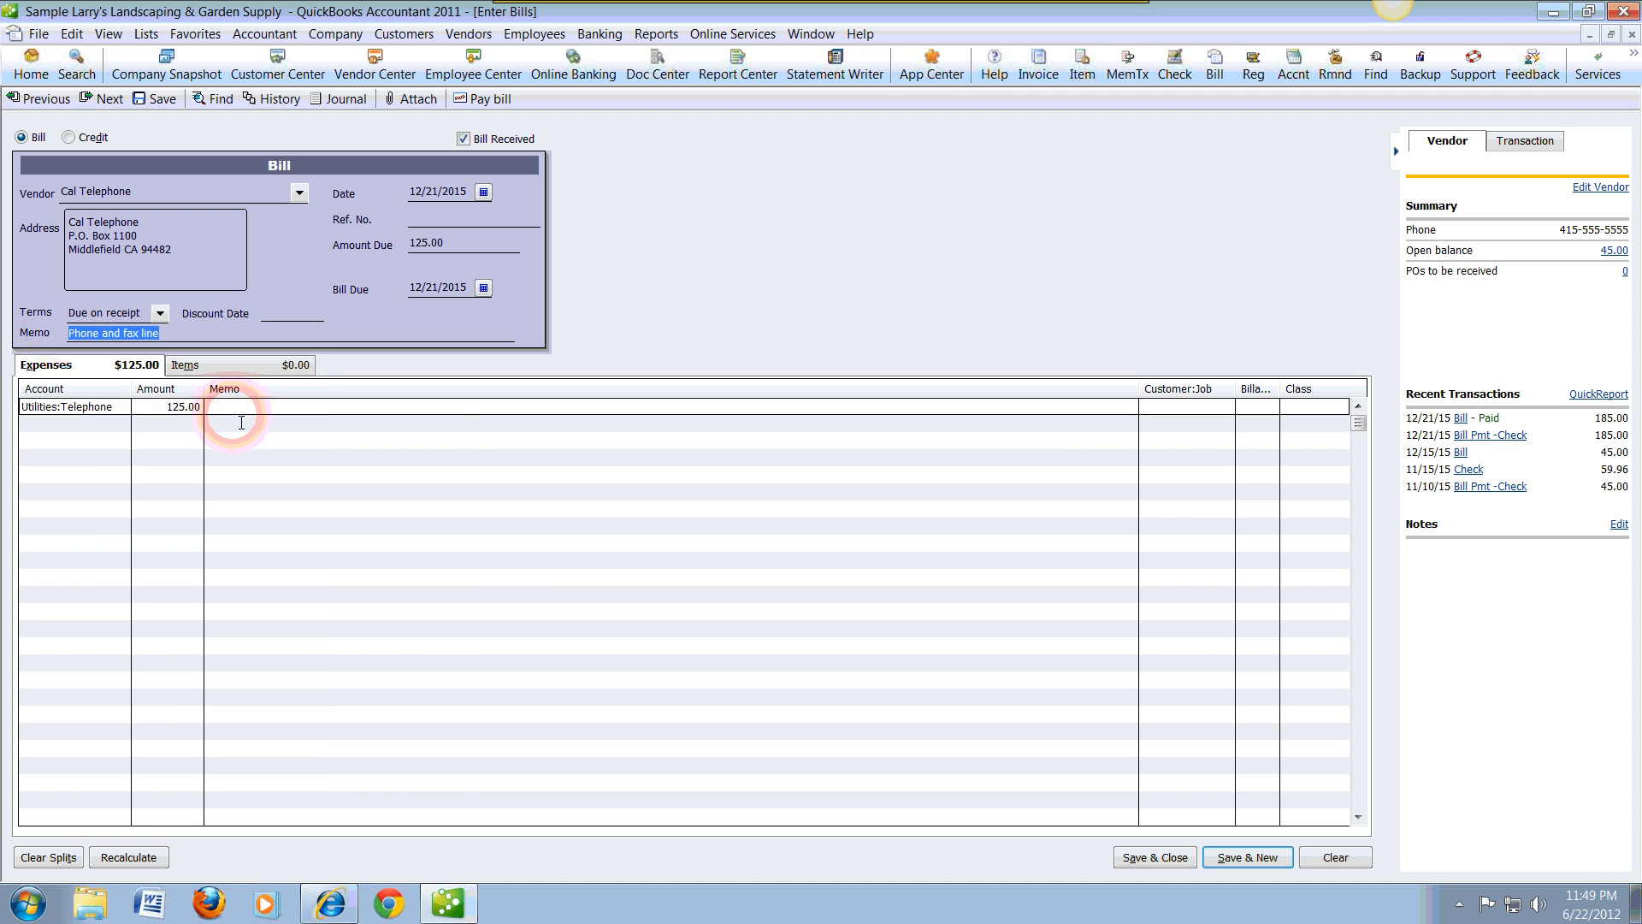
pyautogui.click(235, 408)
pyautogui.rightClick(250, 409)
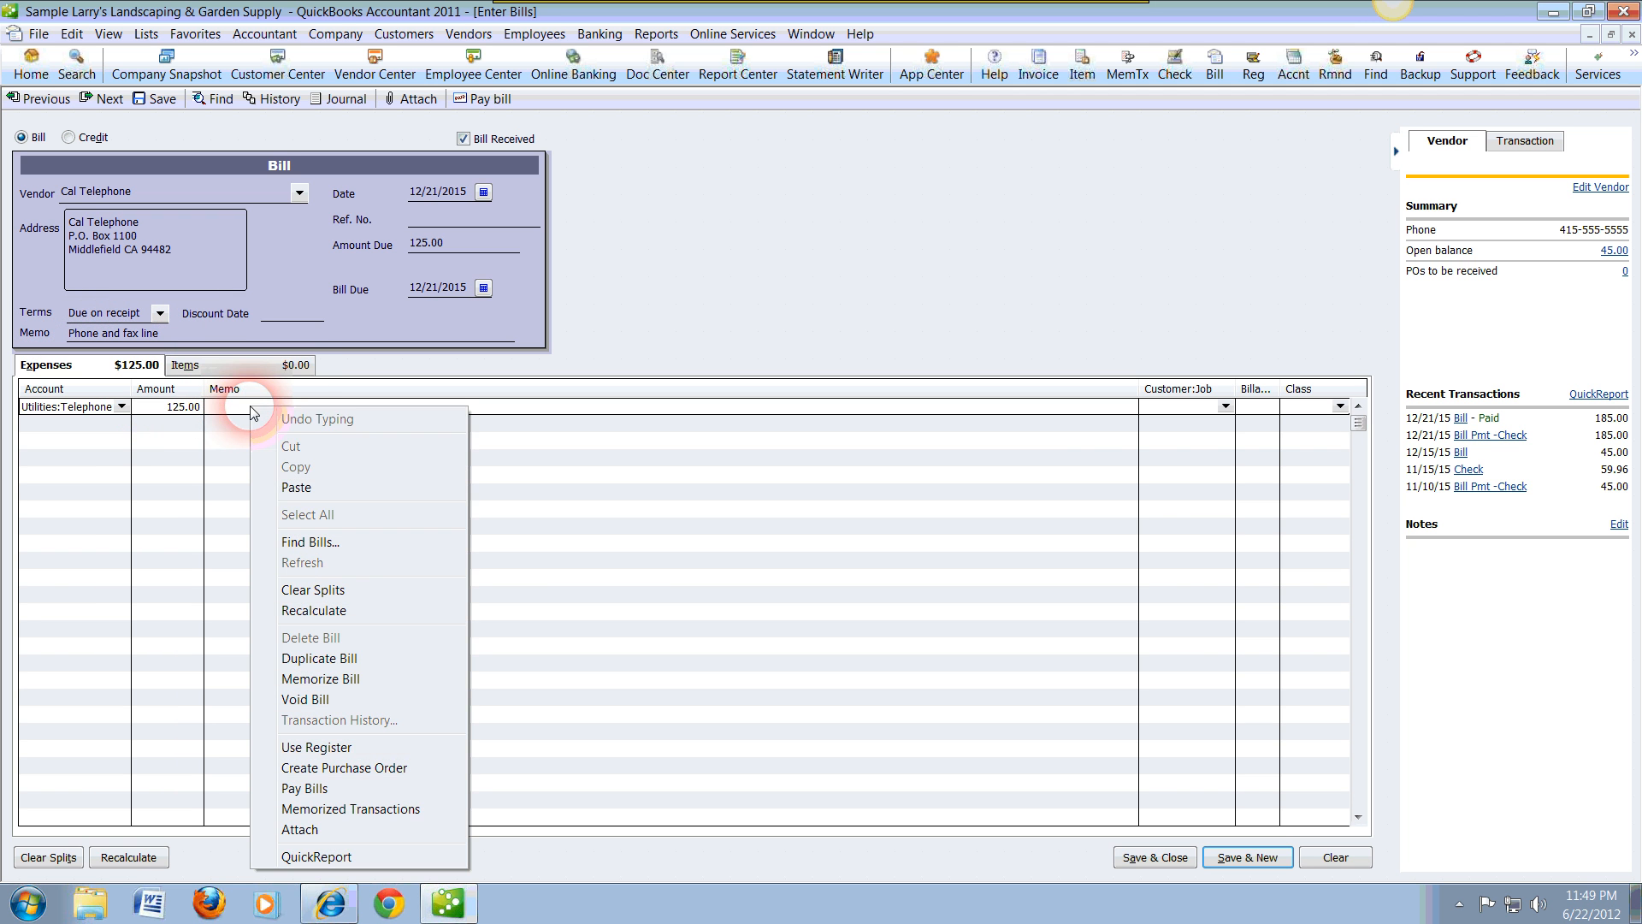
pyautogui.click(295, 486)
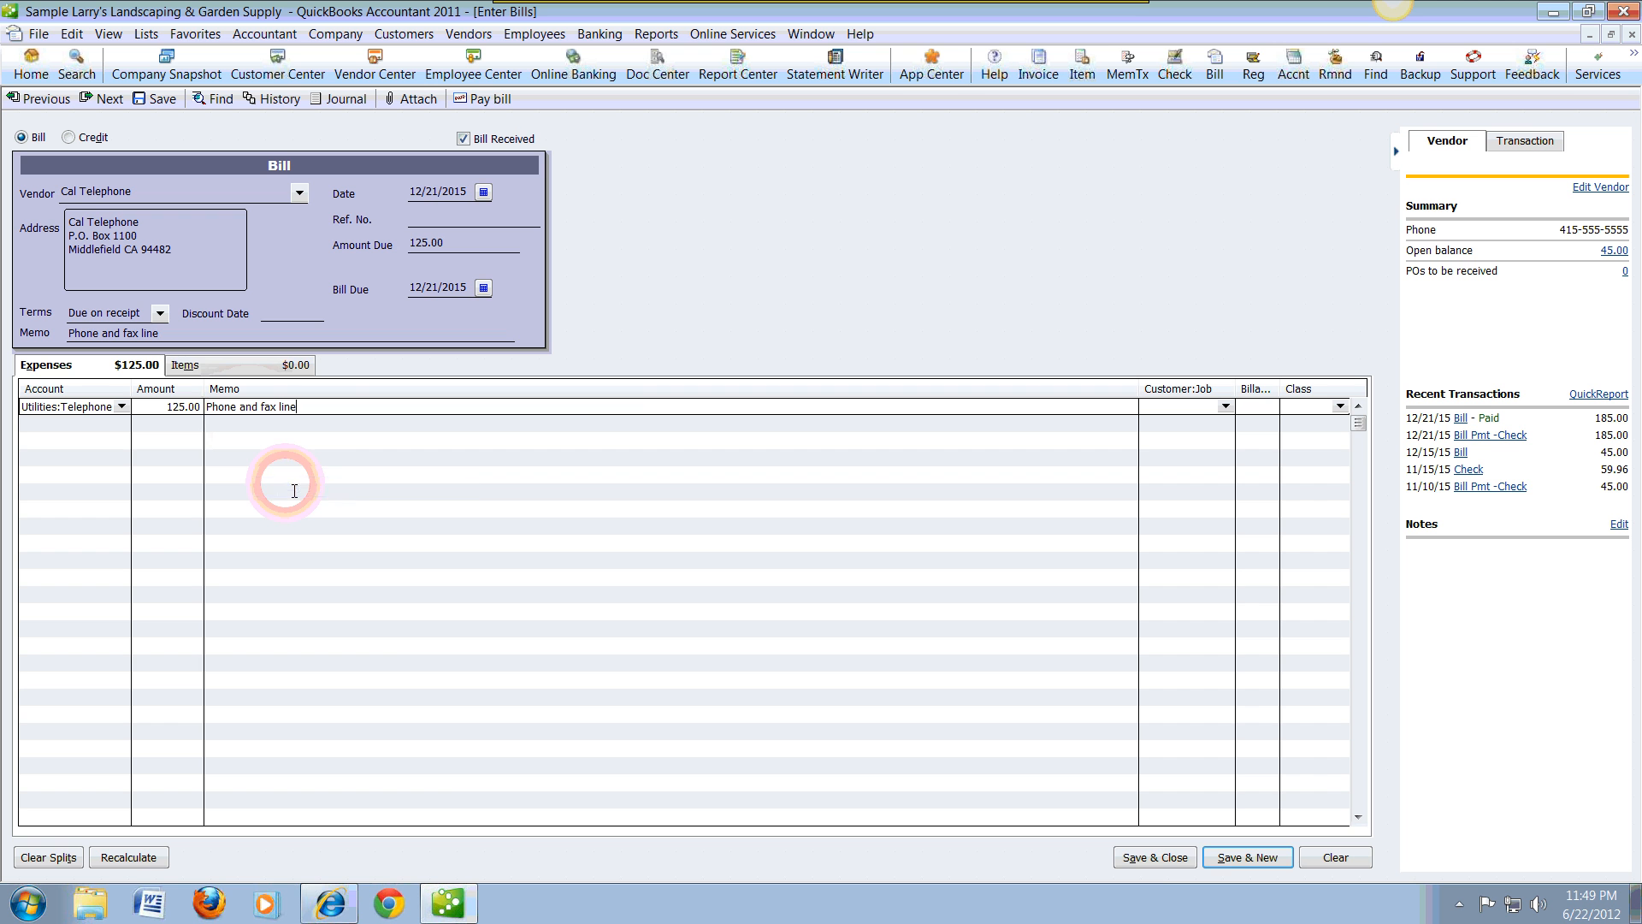
pyautogui.click(1171, 864)
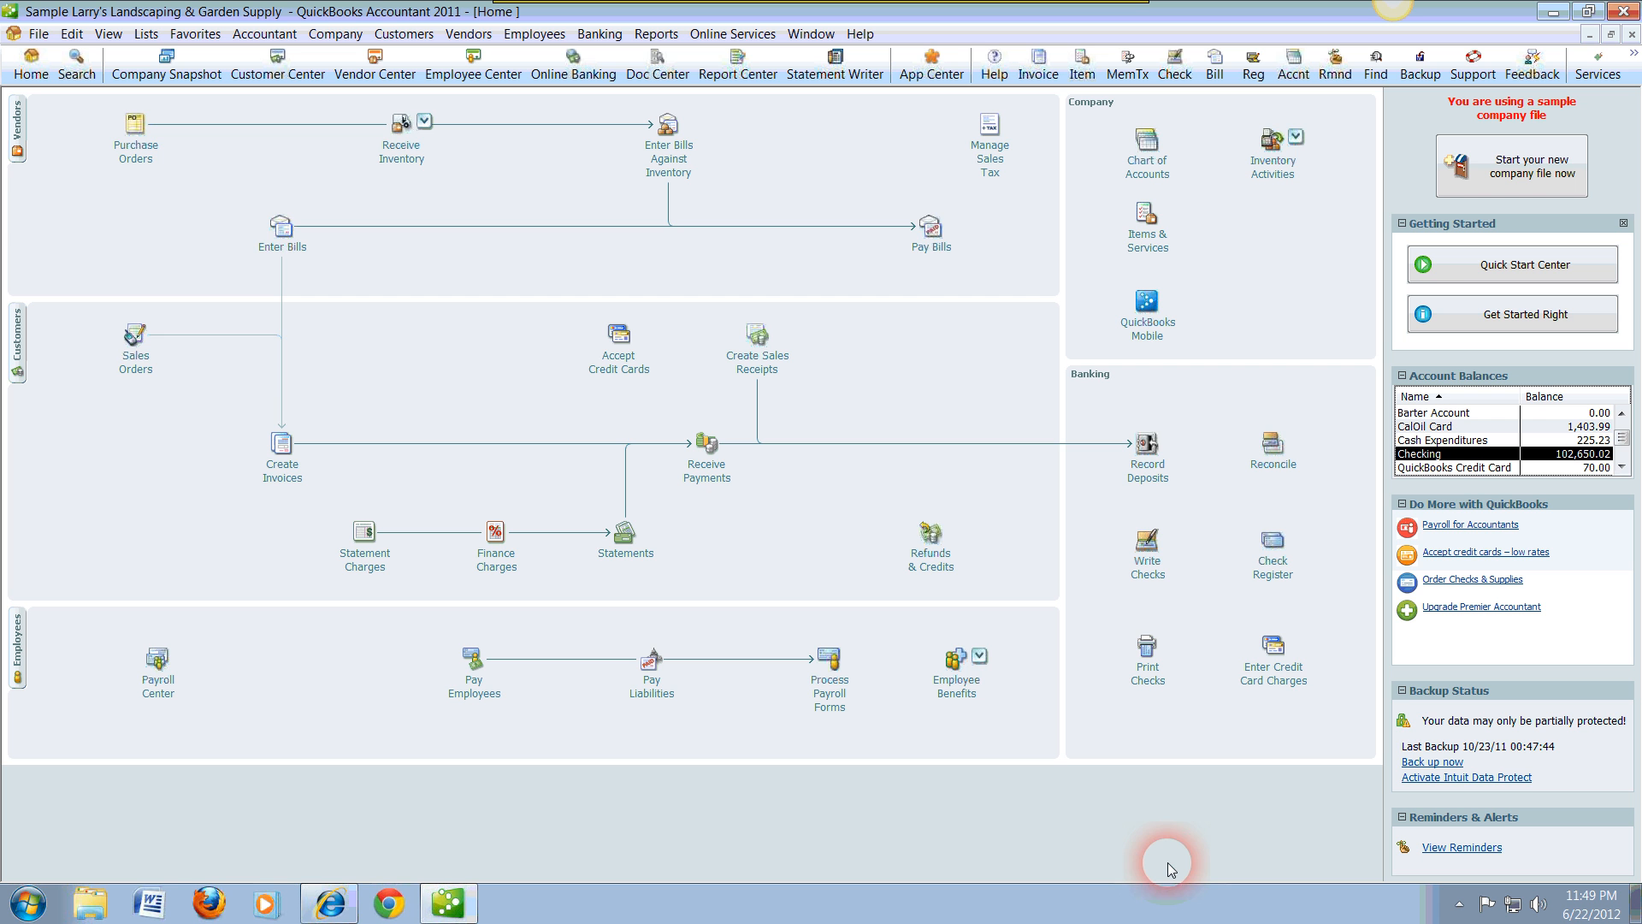
# Step: Open the bills awaiting payment and select the Cal Telephone bill due 12/21/2015, keeping the payment date at 12/21/2015
pyautogui.click(932, 229)
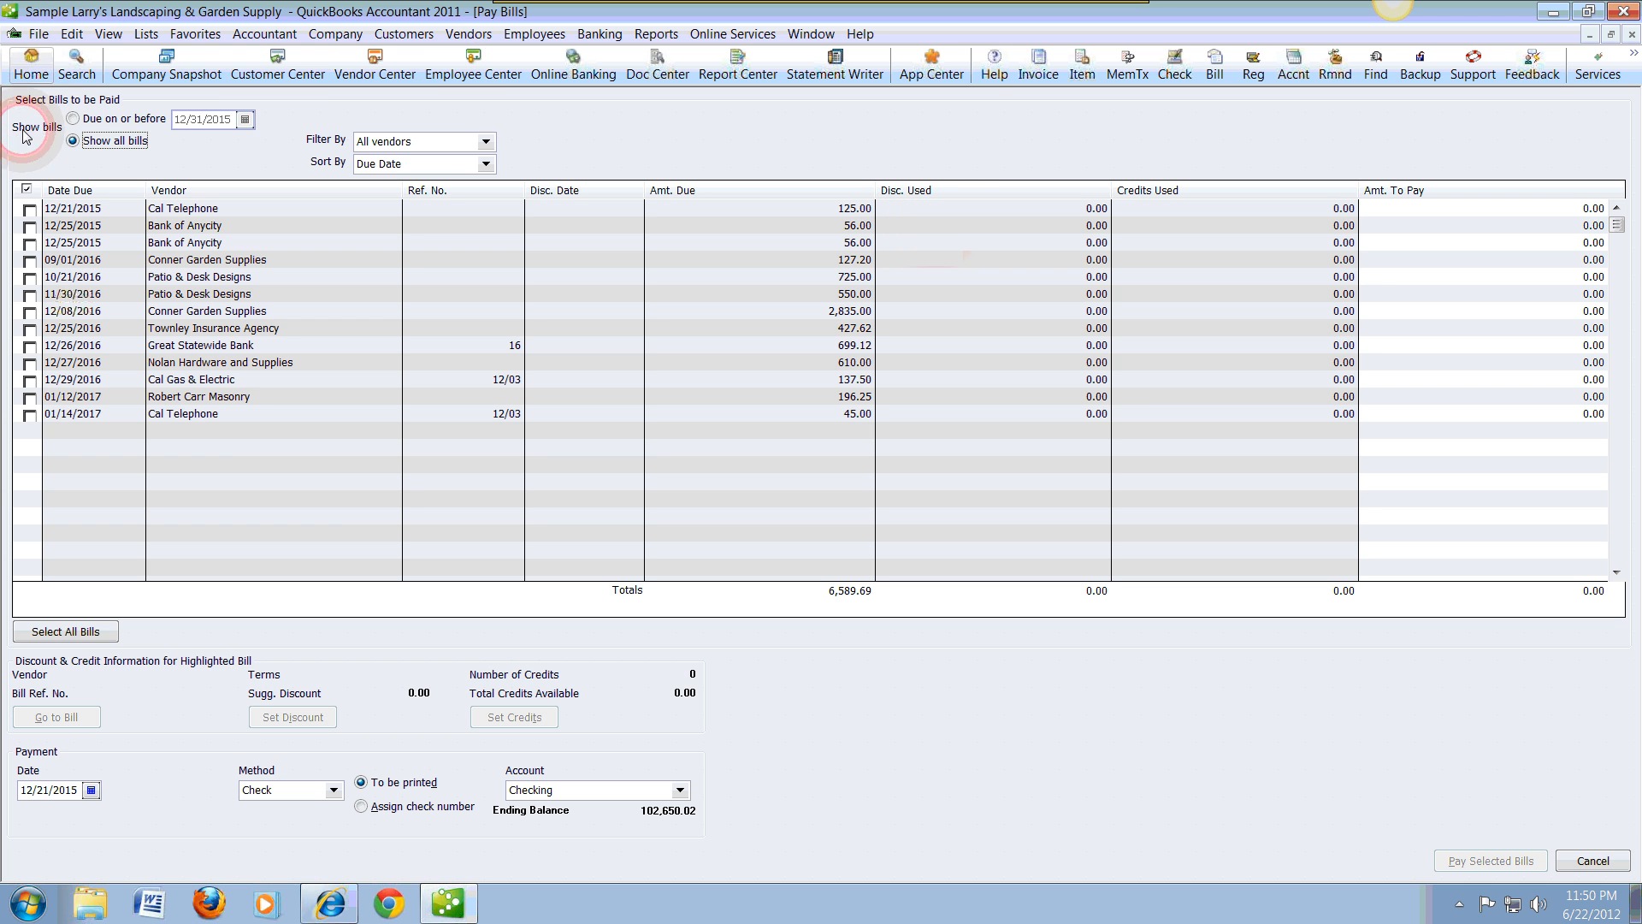
pyautogui.click(31, 212)
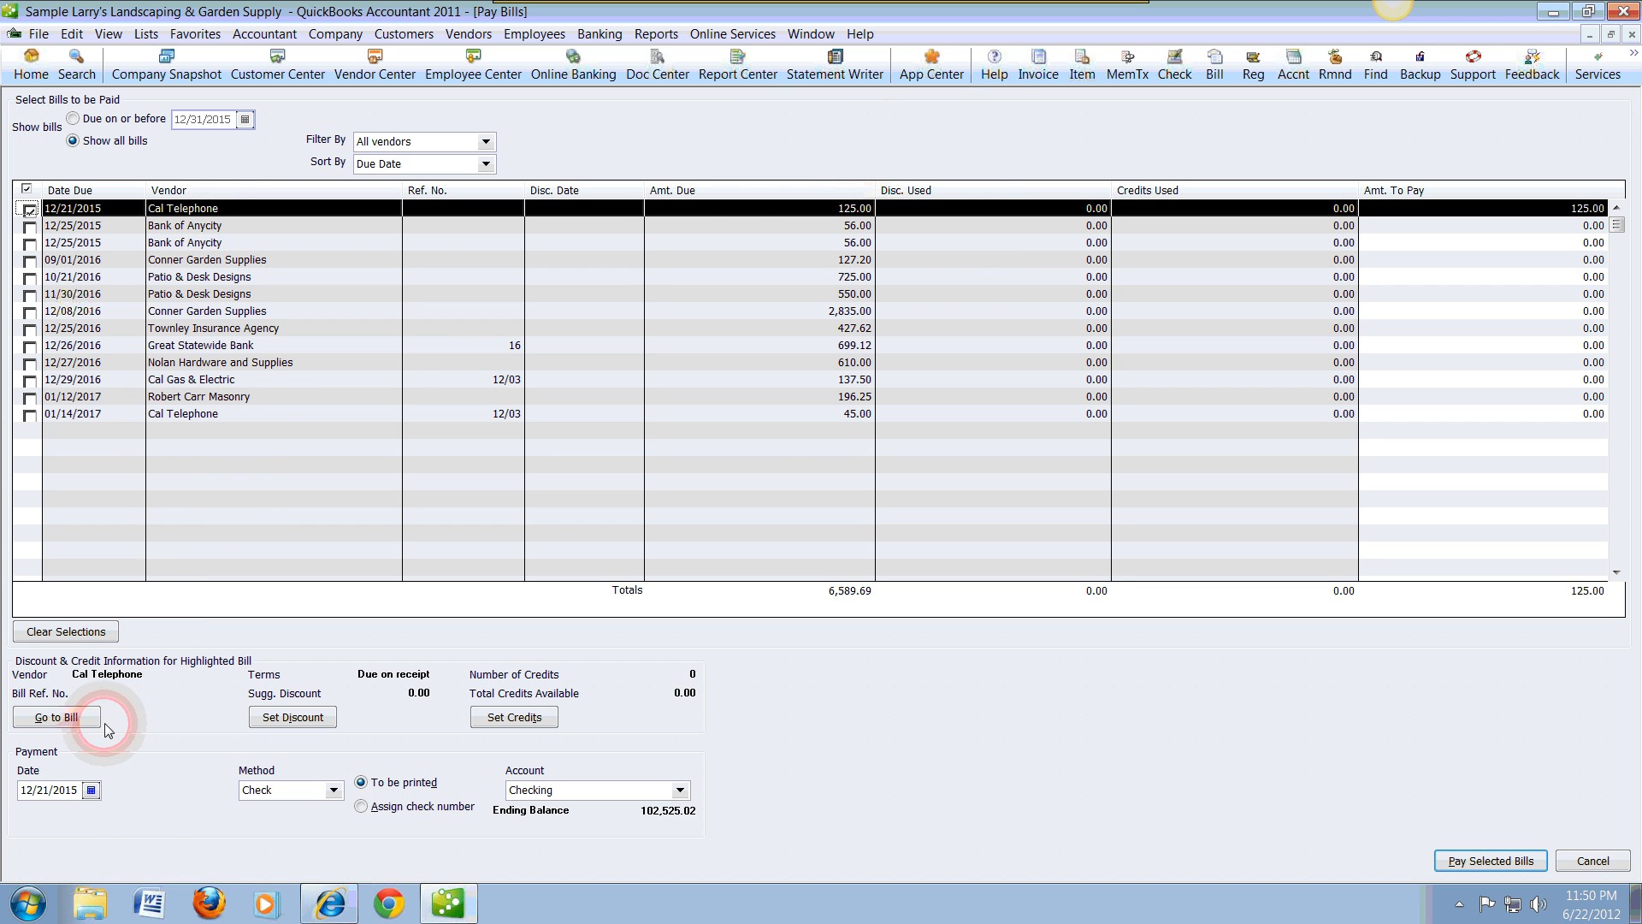
pyautogui.click(92, 791)
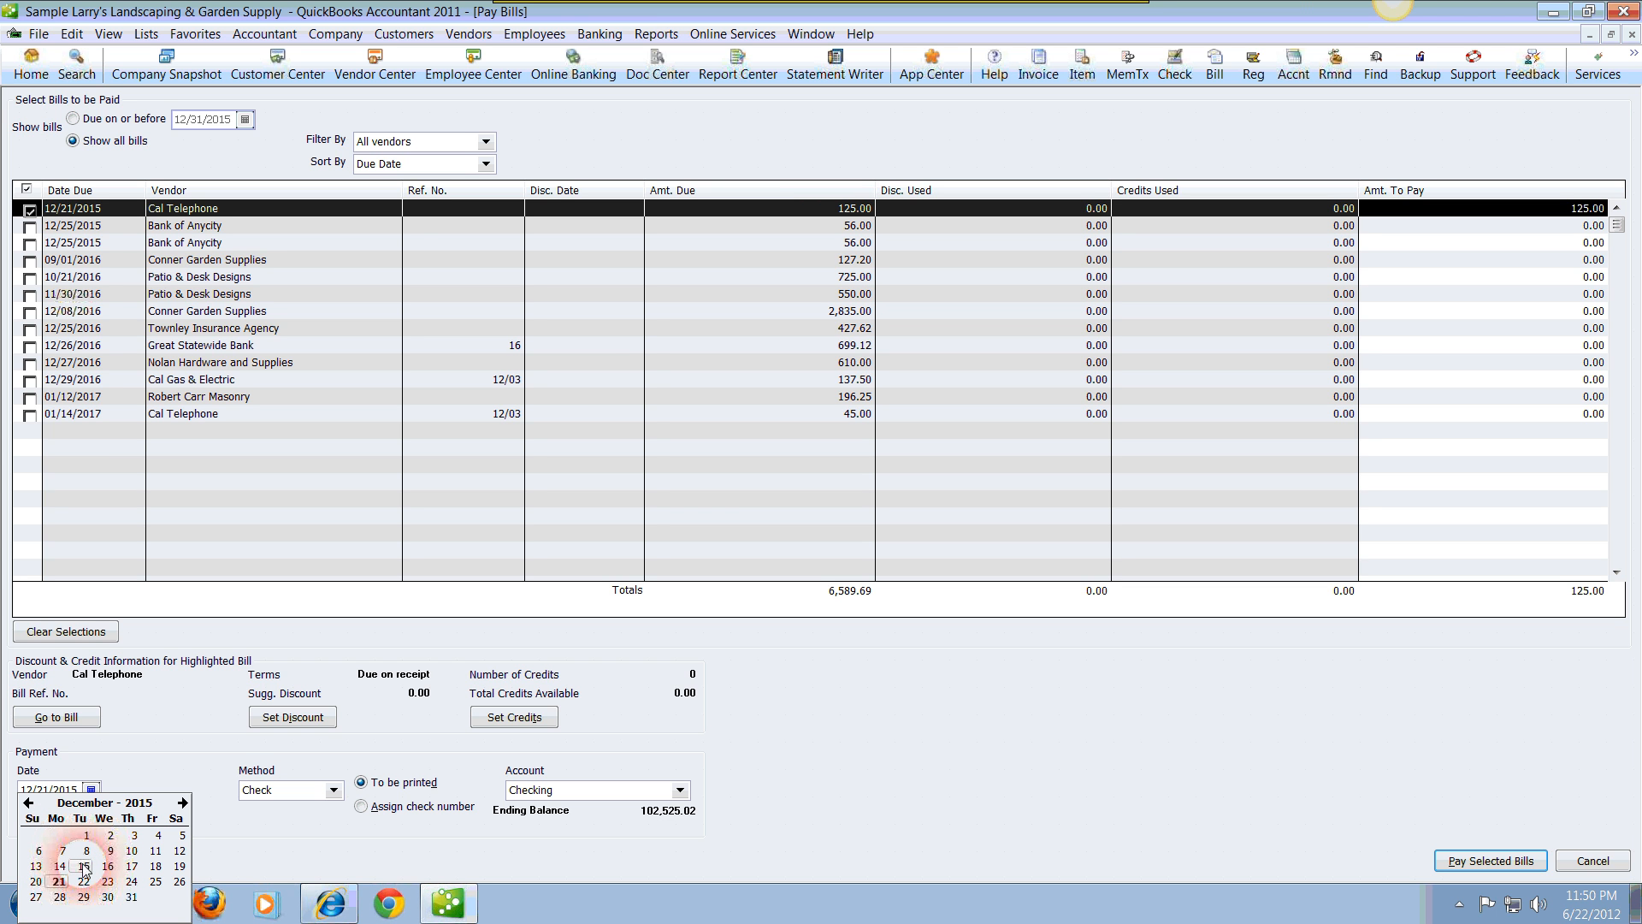
pyautogui.click(160, 753)
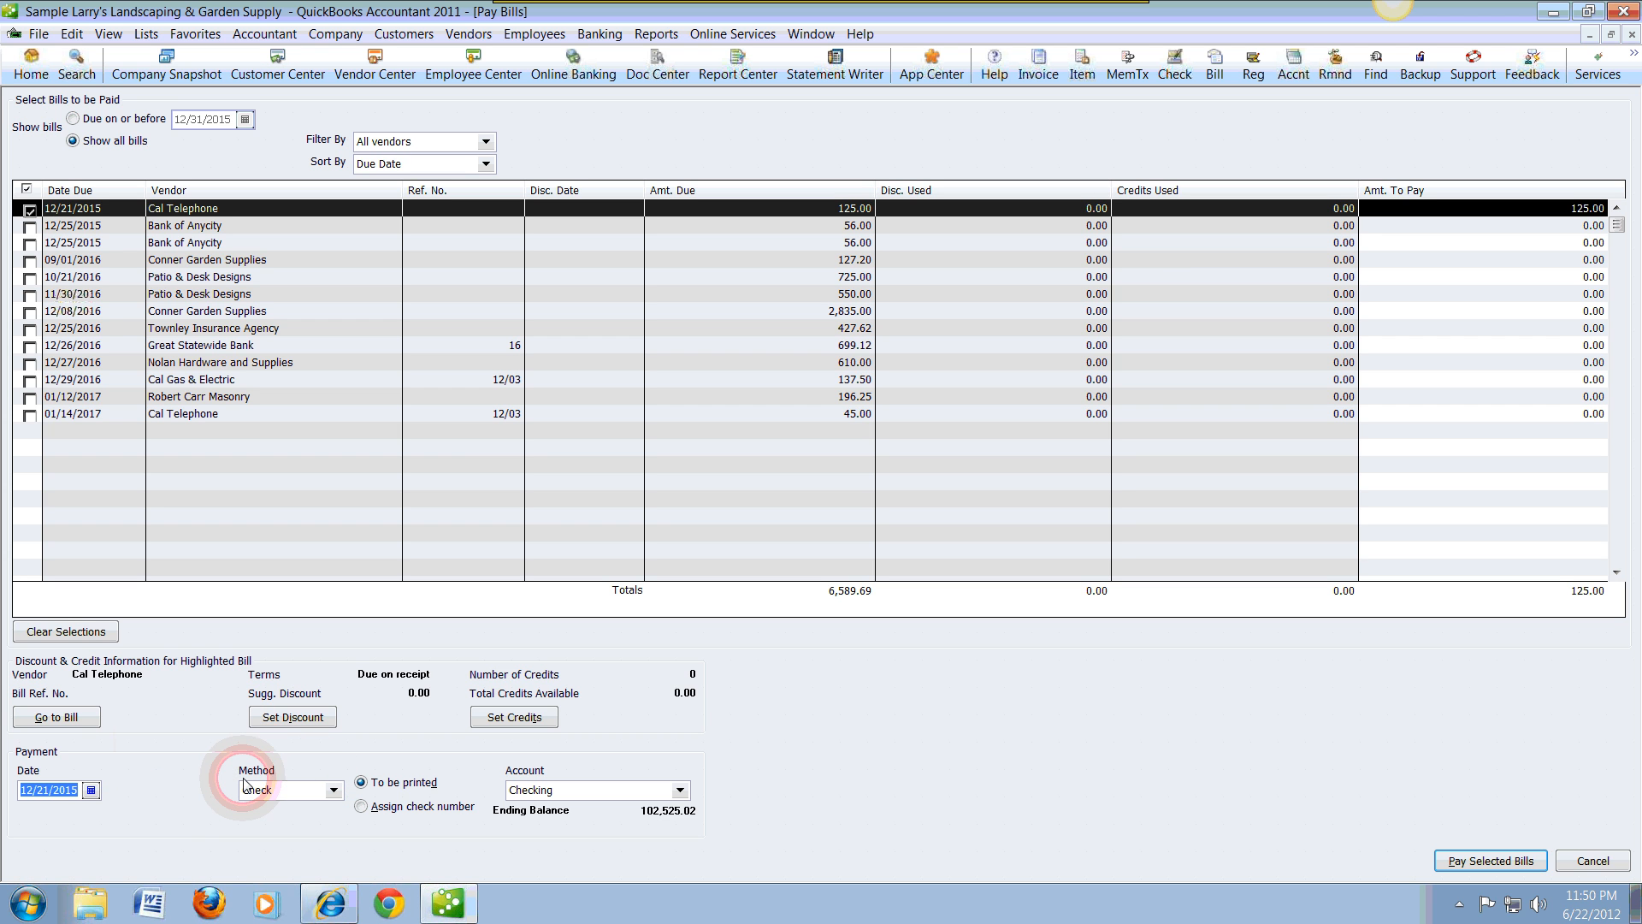
# Step: Try Credit Card and Online Bank Pmt as the payment method and return it to Check
pyautogui.click(333, 790)
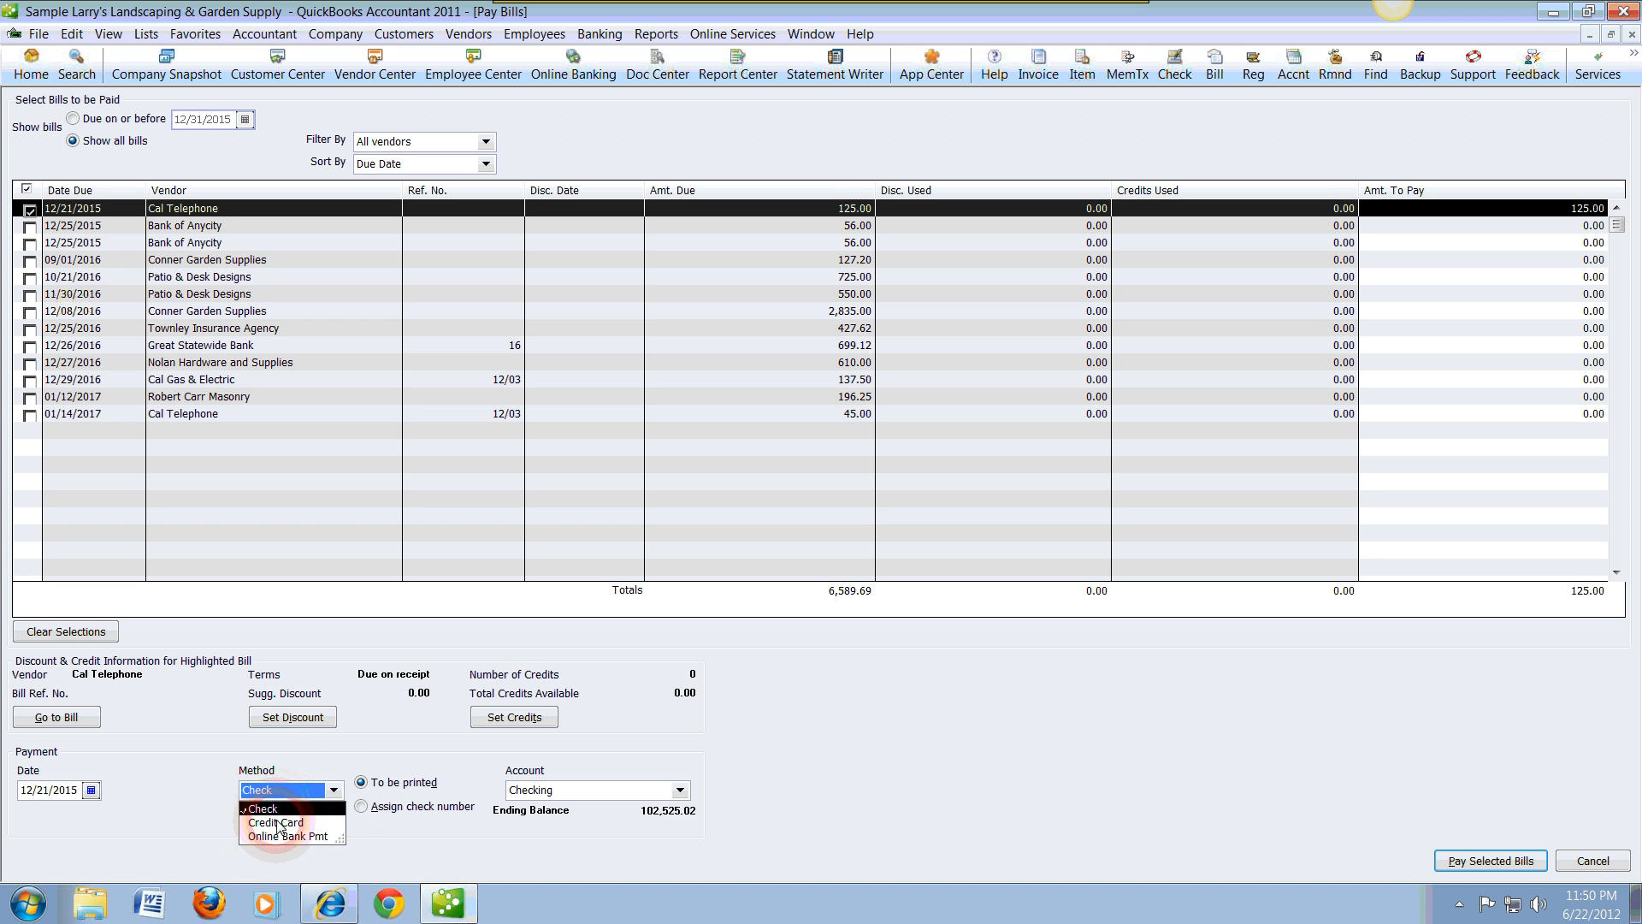
pyautogui.click(278, 823)
pyautogui.click(335, 790)
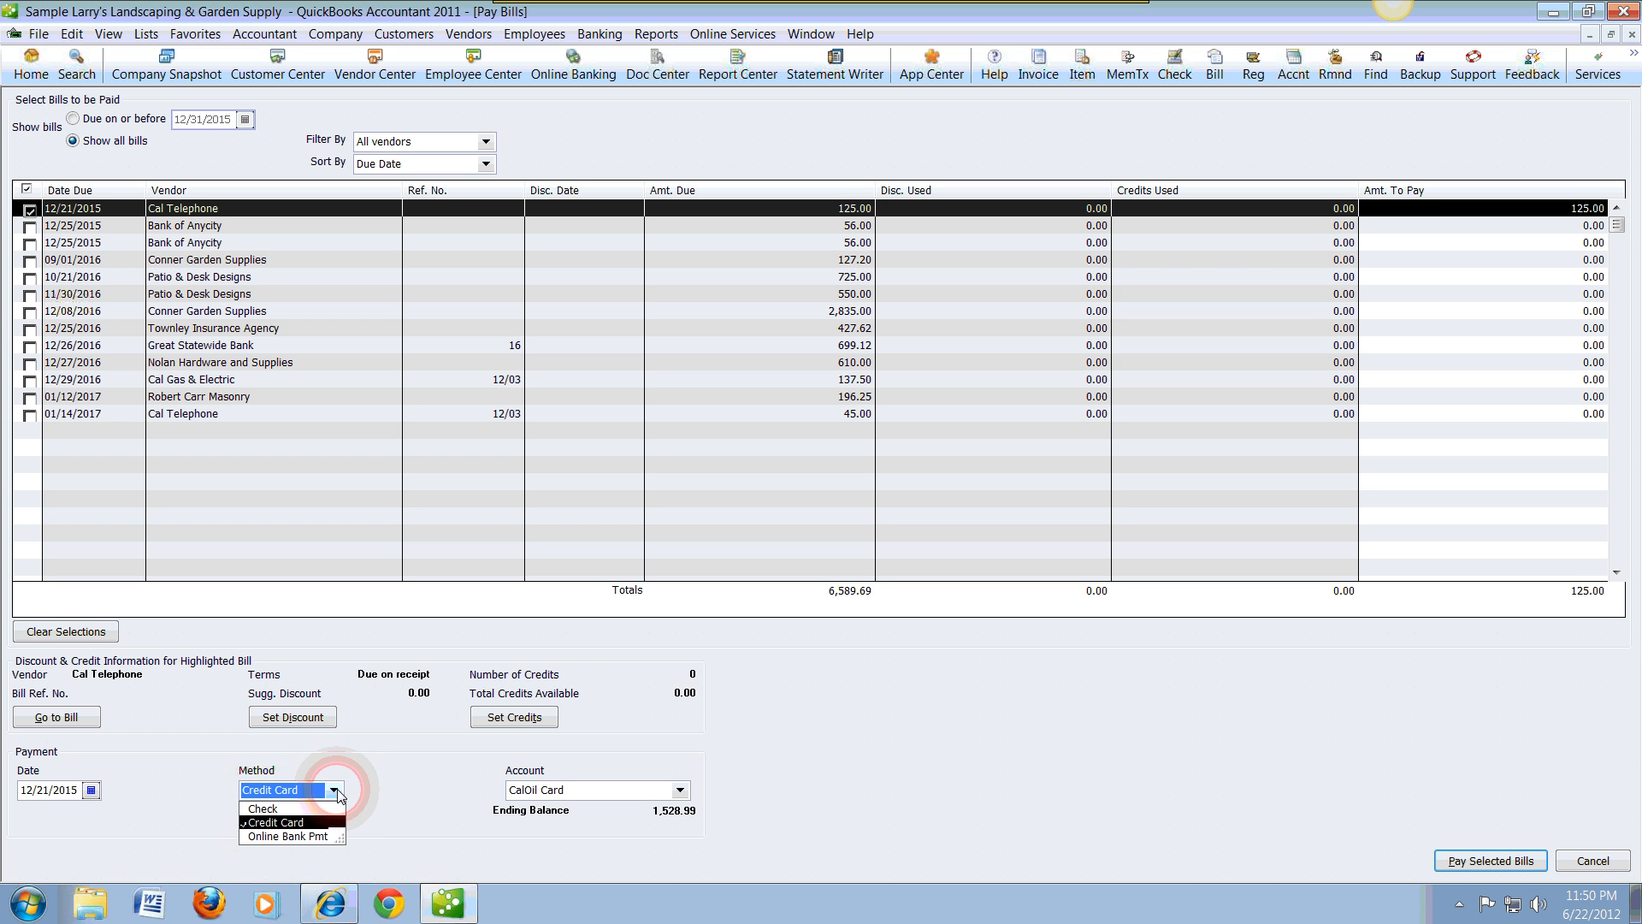
pyautogui.click(315, 836)
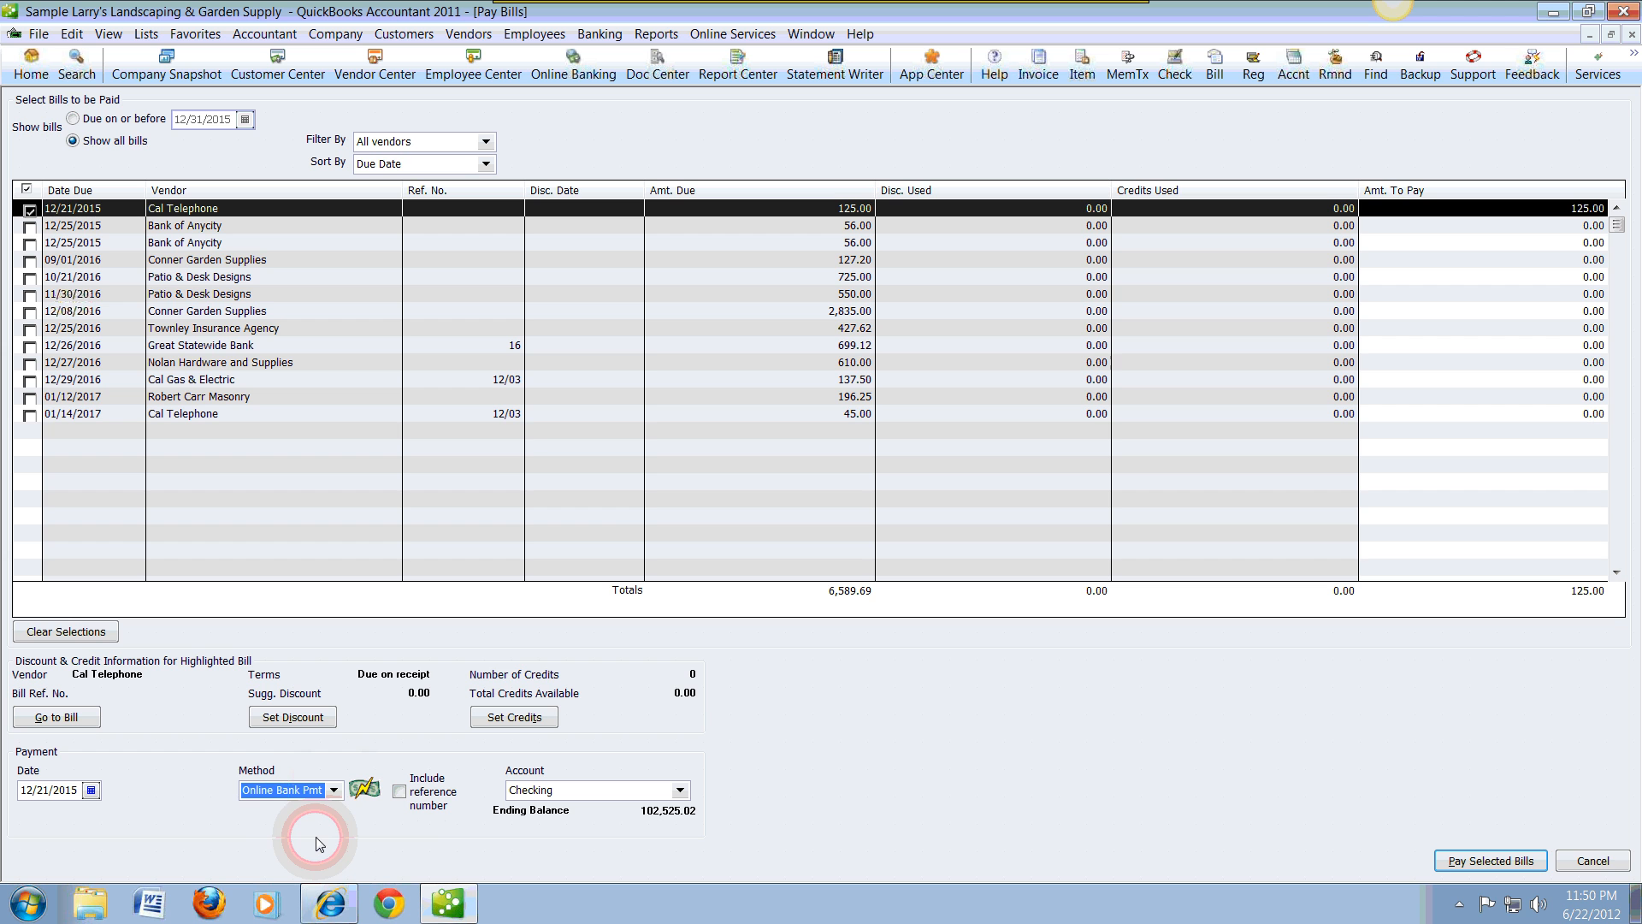
pyautogui.click(335, 790)
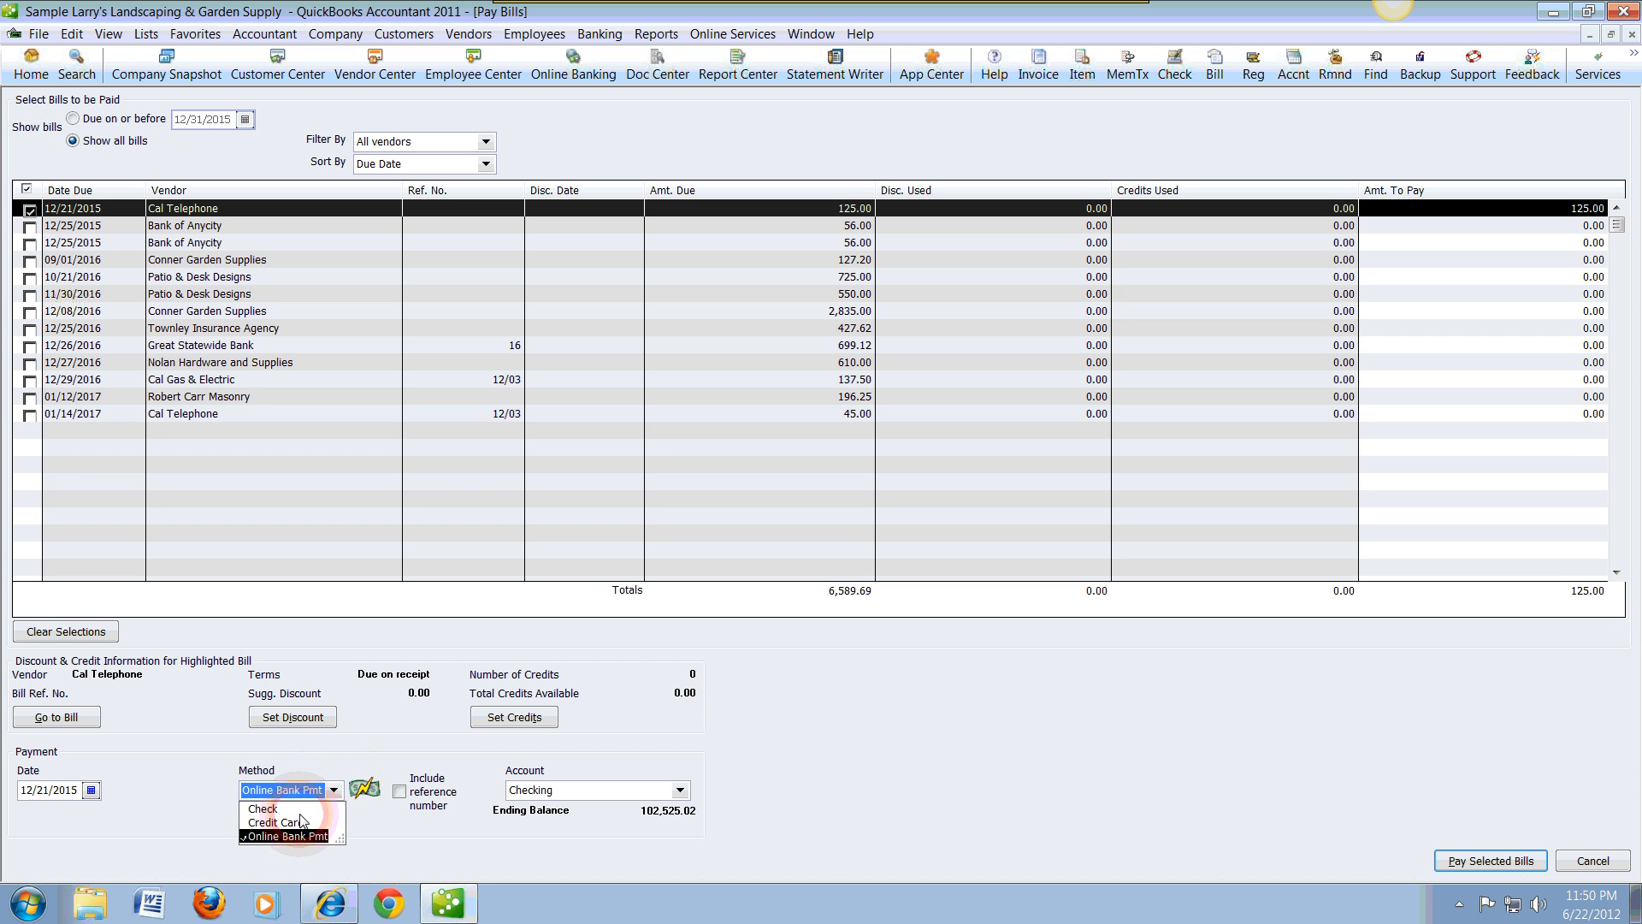
pyautogui.click(275, 811)
pyautogui.click(513, 855)
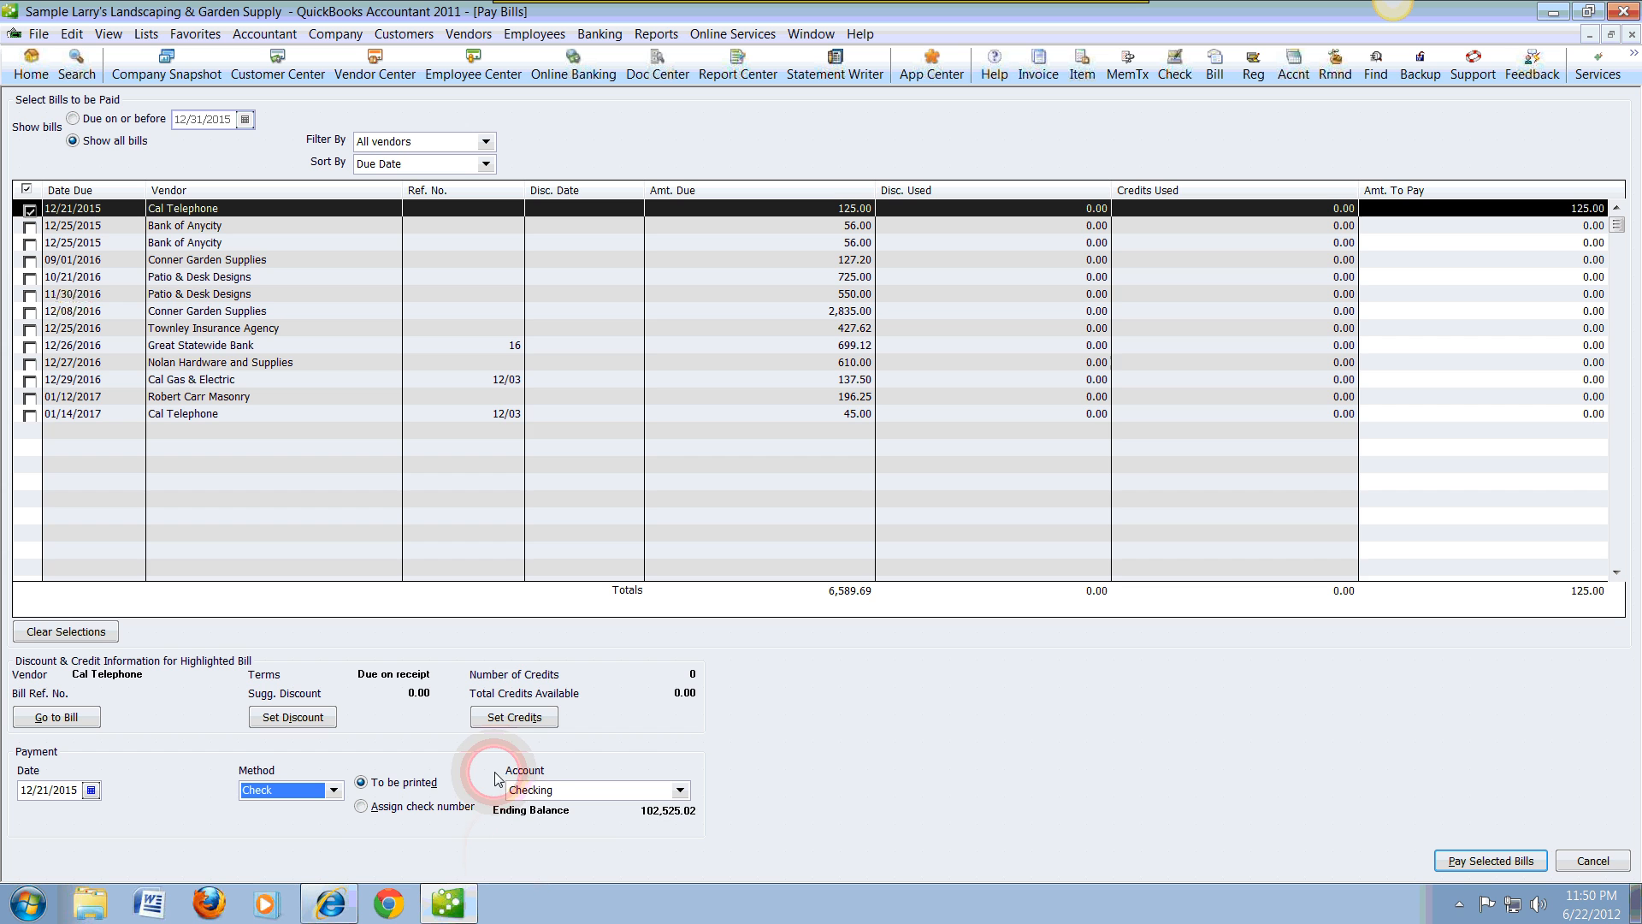
# Step: Try Savings as the payment account and switch it back to Checking, dismissing the default-account notices
pyautogui.click(680, 790)
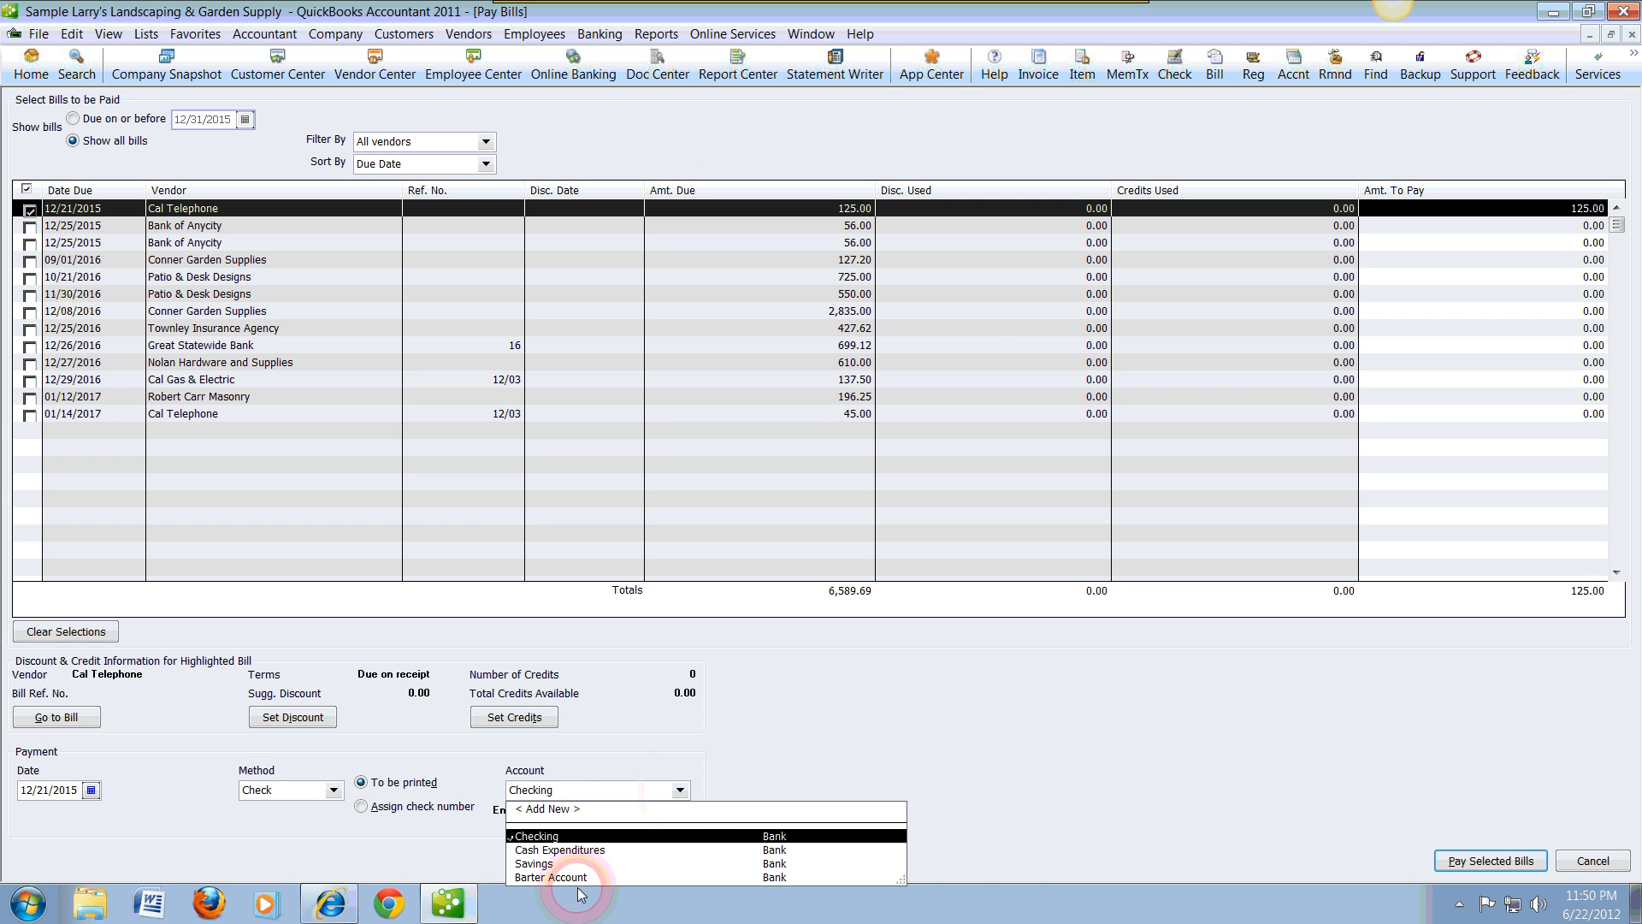
pyautogui.click(548, 863)
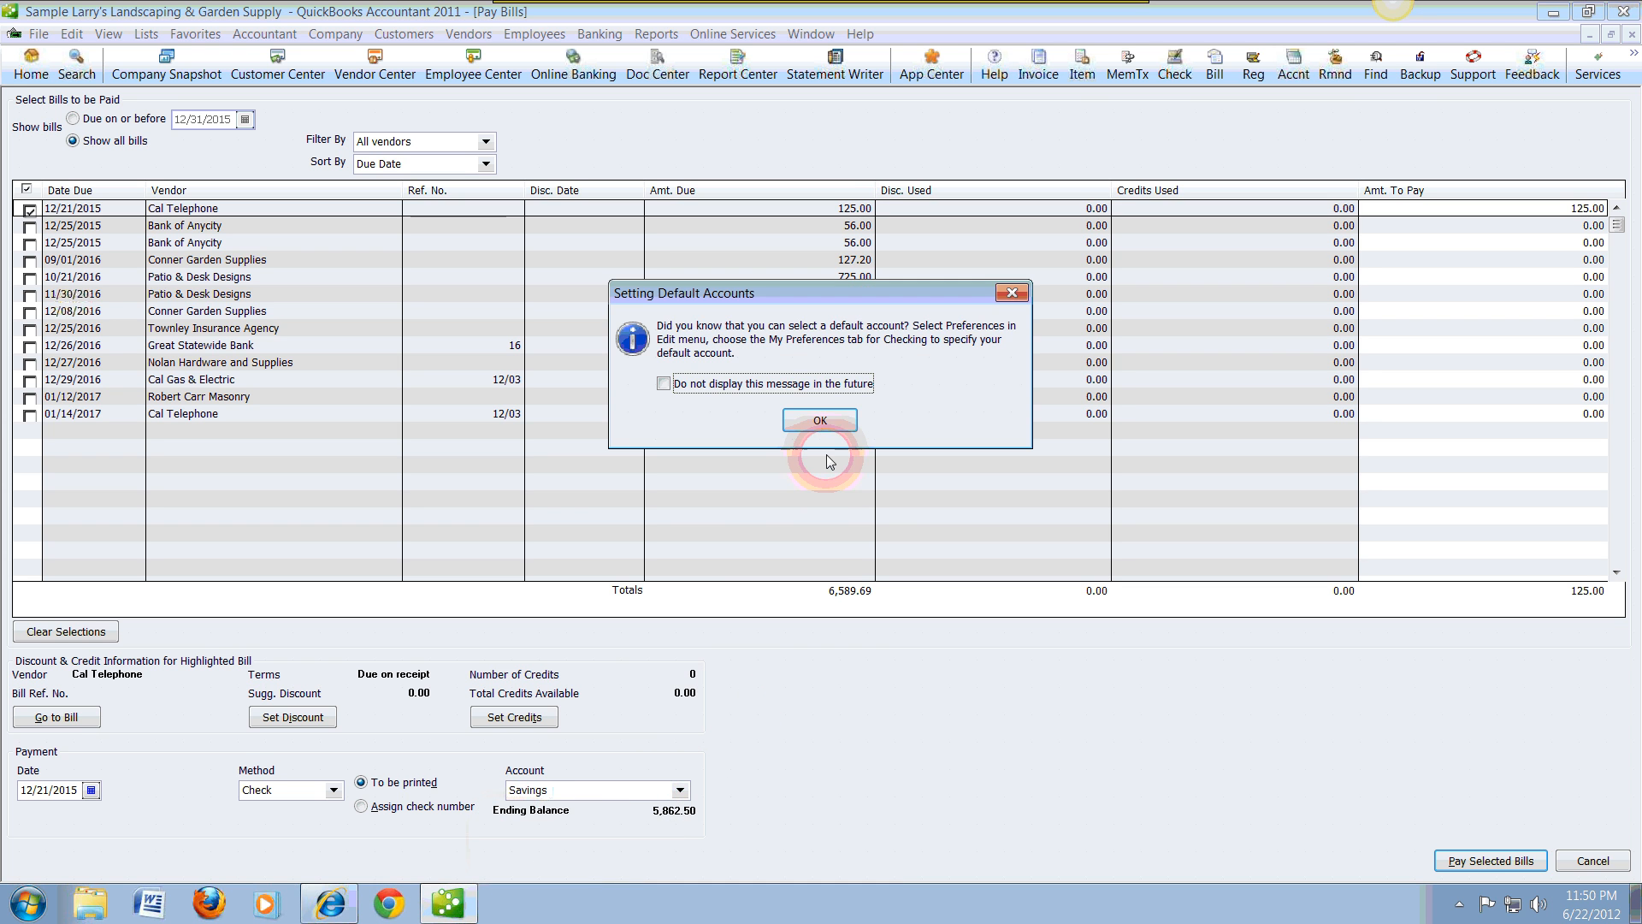
pyautogui.click(819, 421)
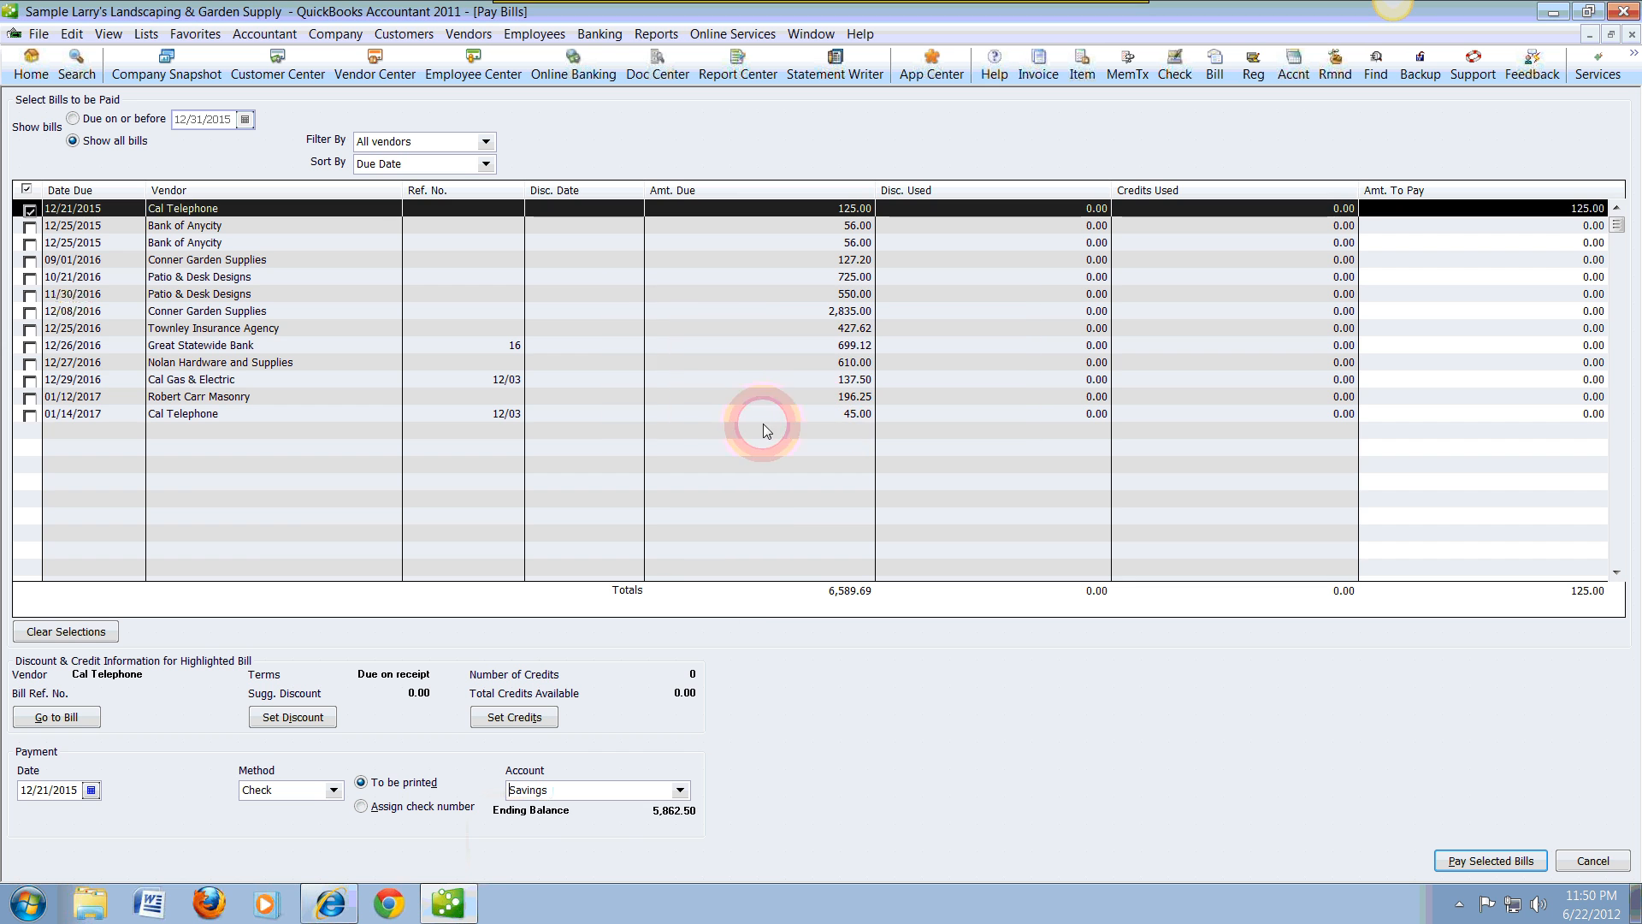
pyautogui.click(680, 789)
pyautogui.click(556, 843)
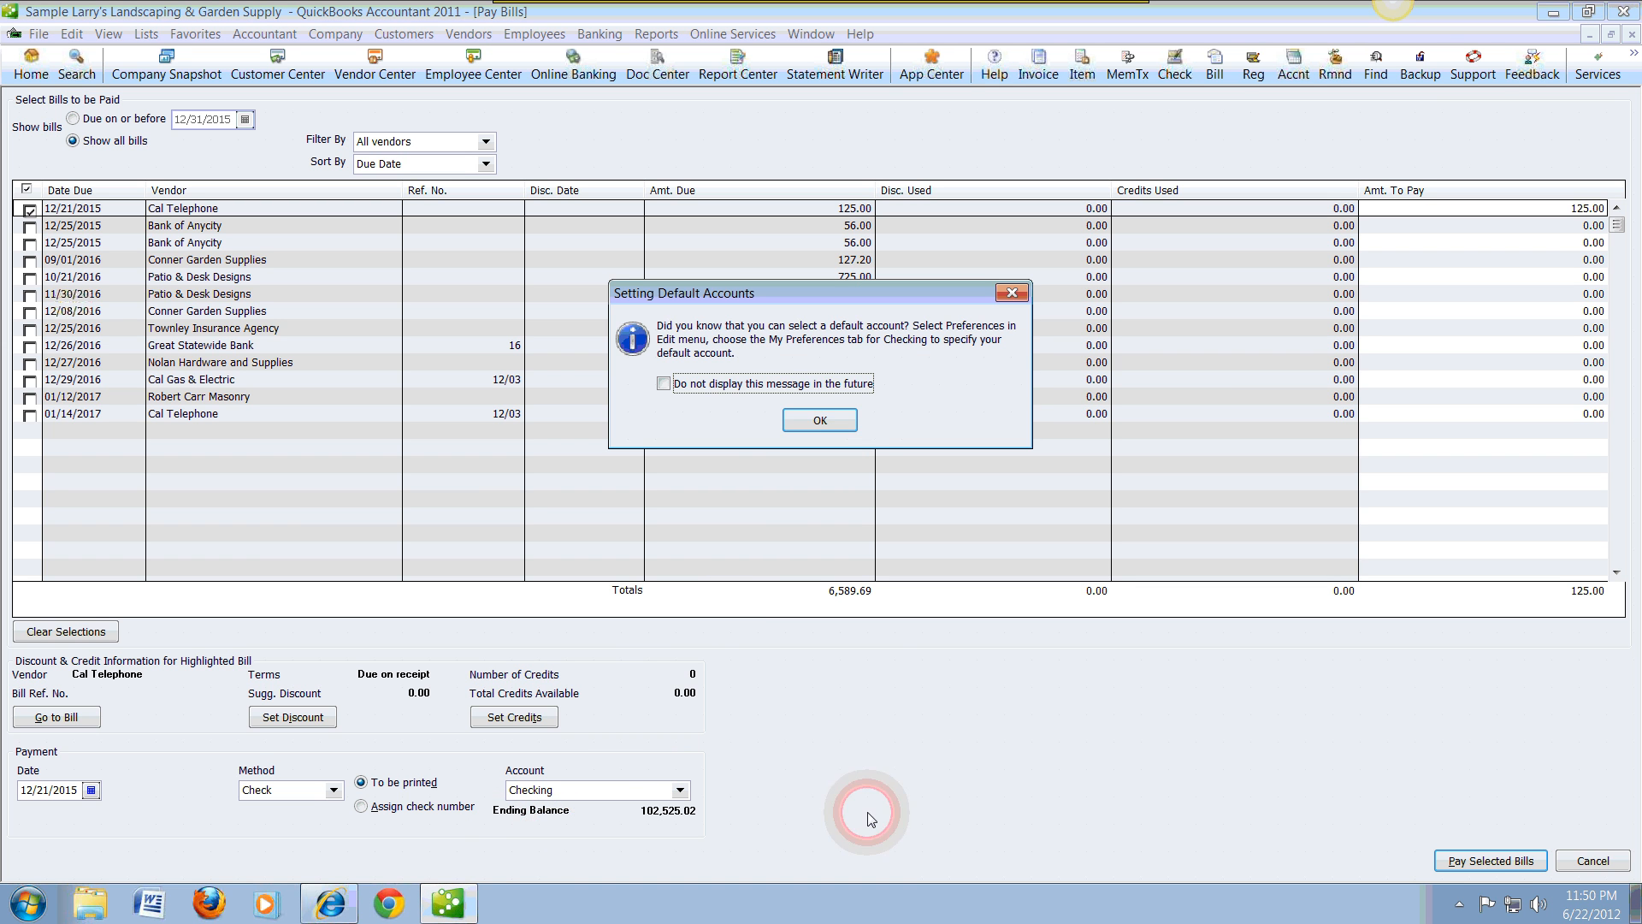
pyautogui.click(666, 384)
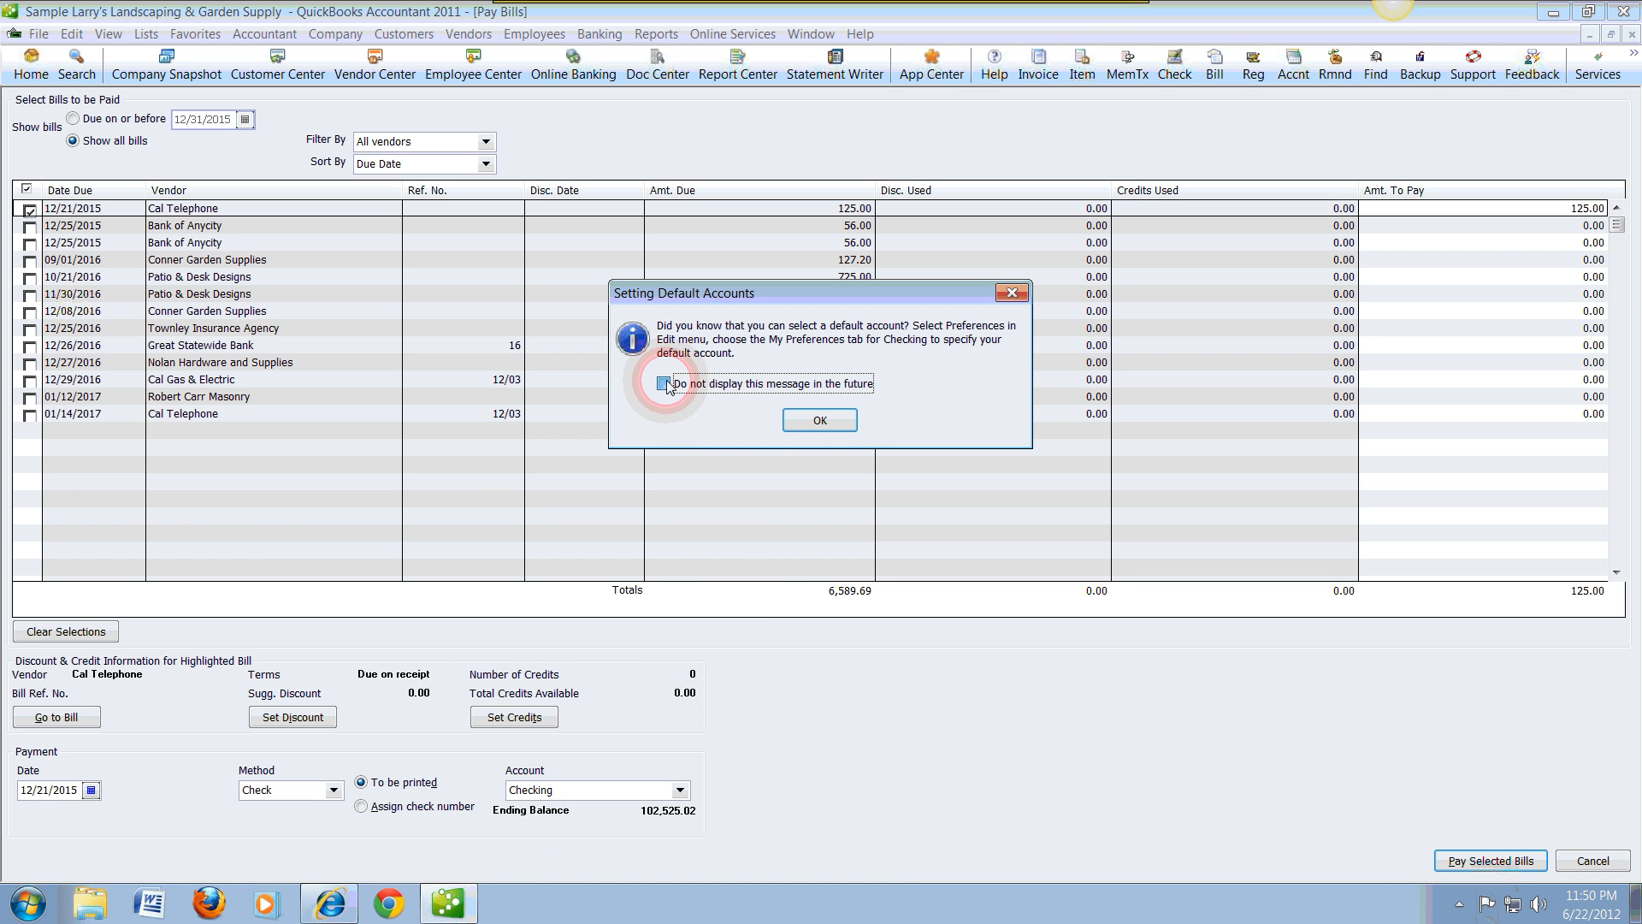
pyautogui.click(819, 420)
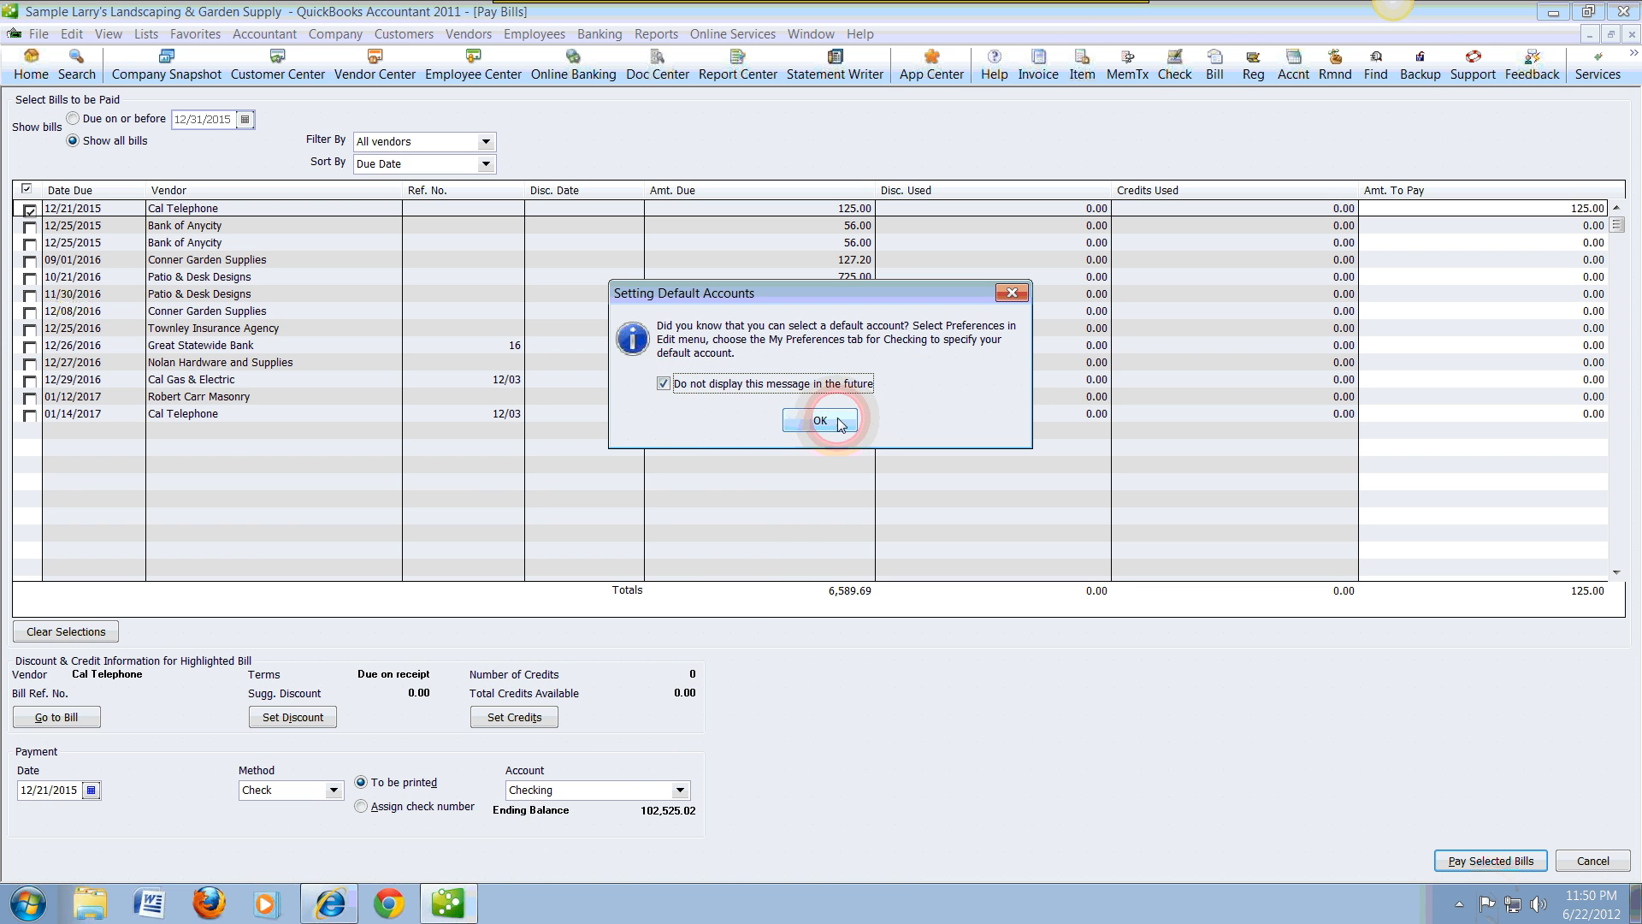
pyautogui.click(1497, 865)
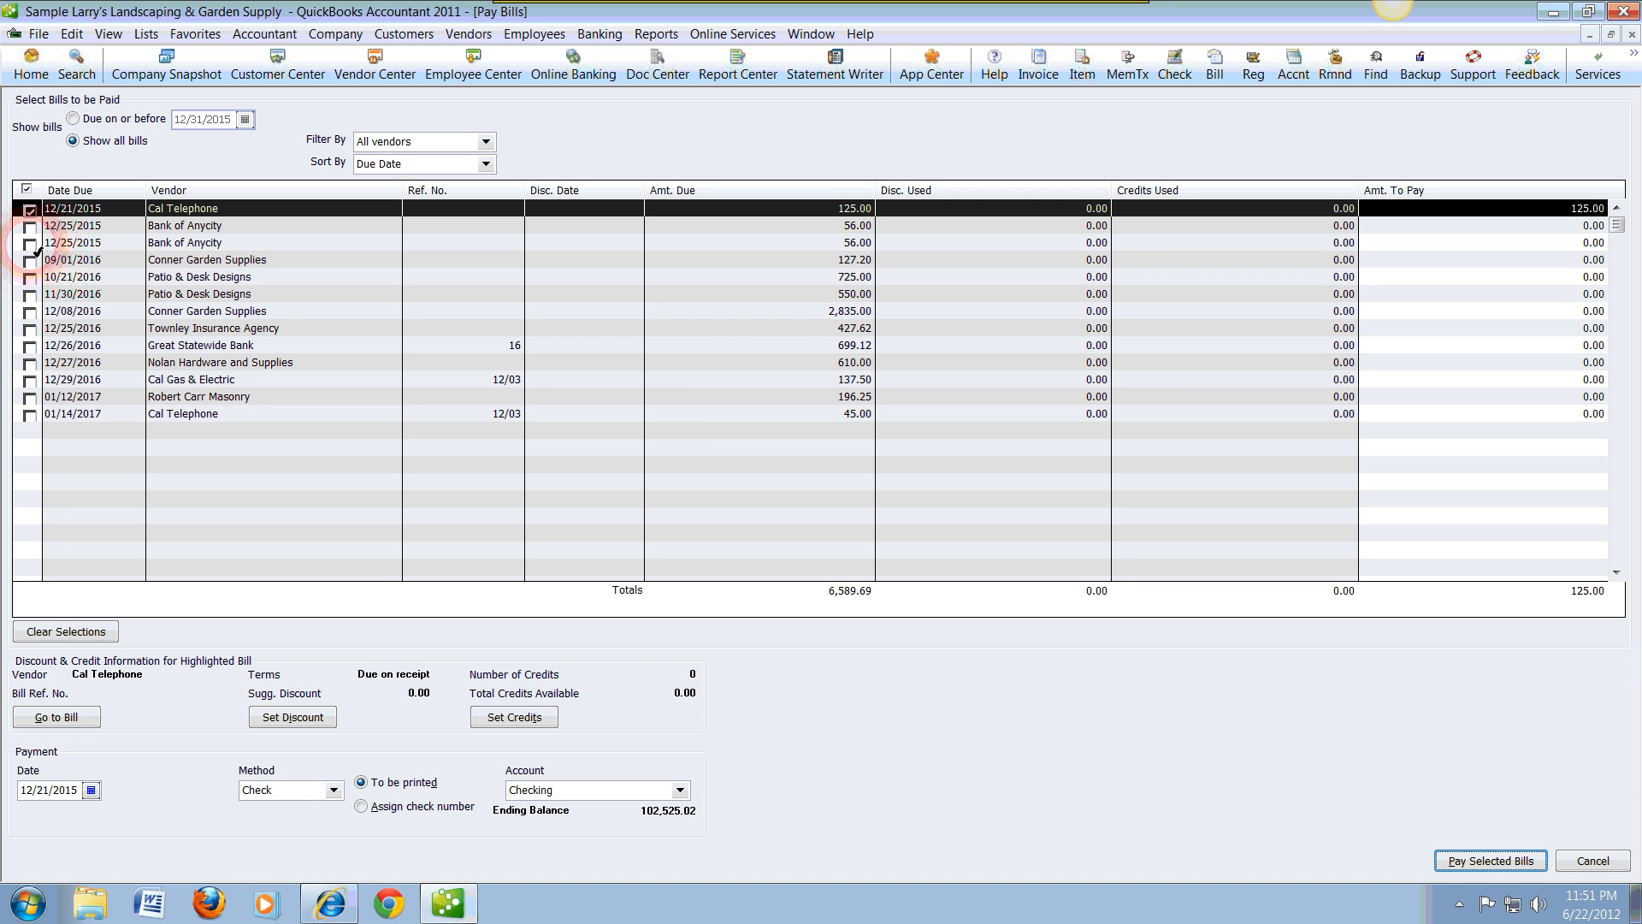
# Step: Try adding the second Bank of Anycity, 09/01/2016 Conner Garden Supplies and 10/21/2016 Patio & Desk Designs bills to the payment, and deselect them again
pyautogui.click(30, 243)
pyautogui.click(30, 261)
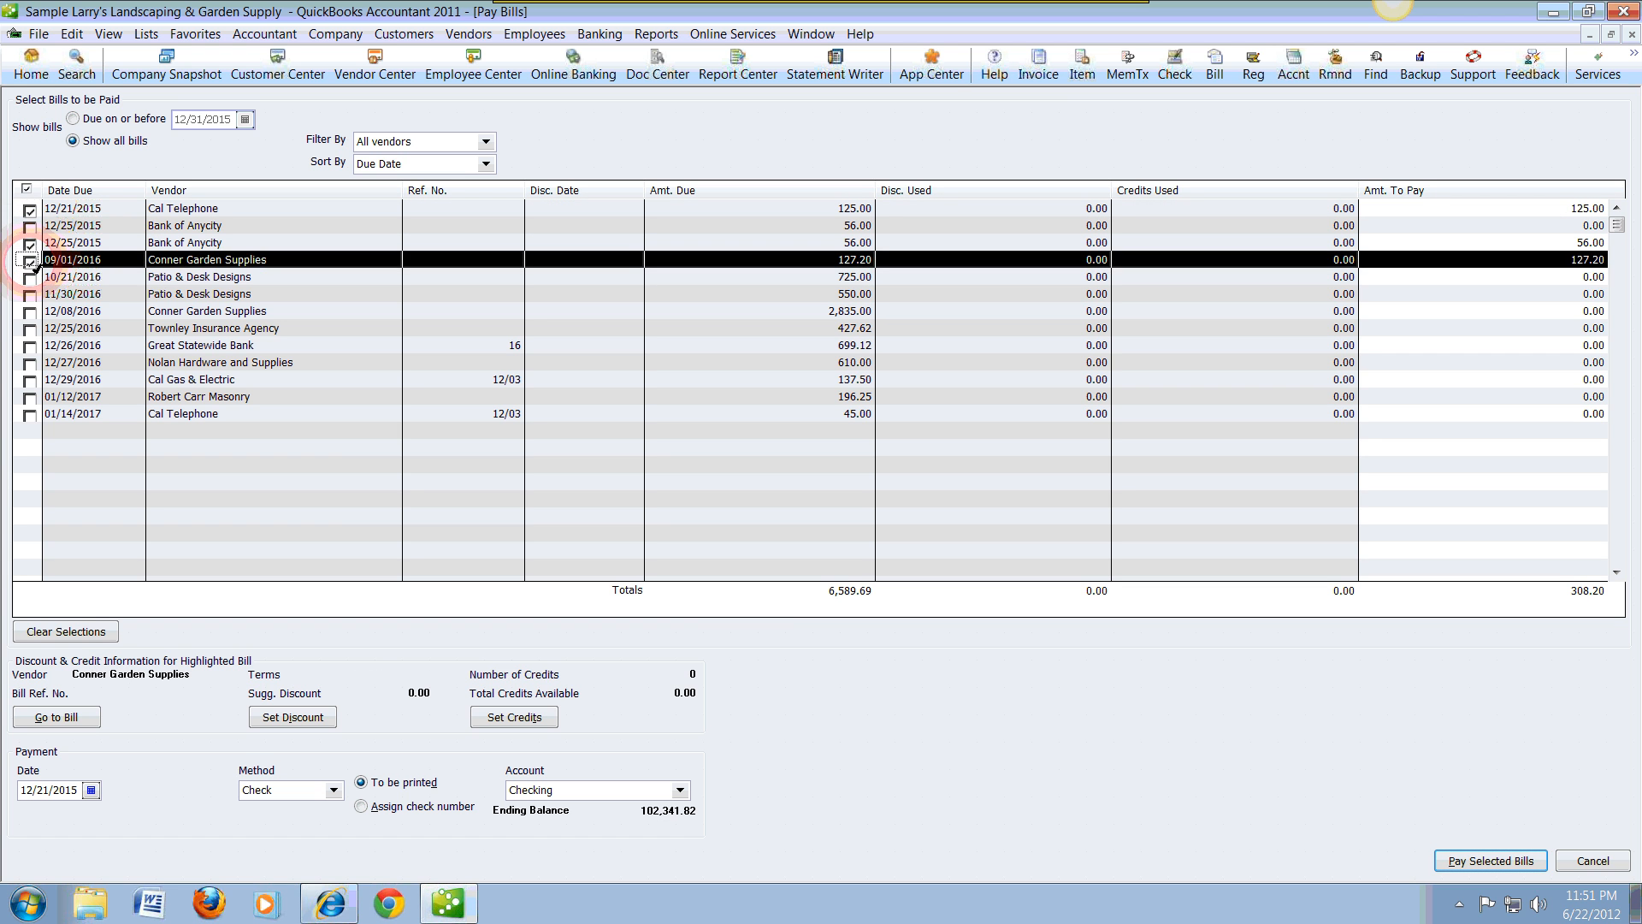
pyautogui.click(30, 278)
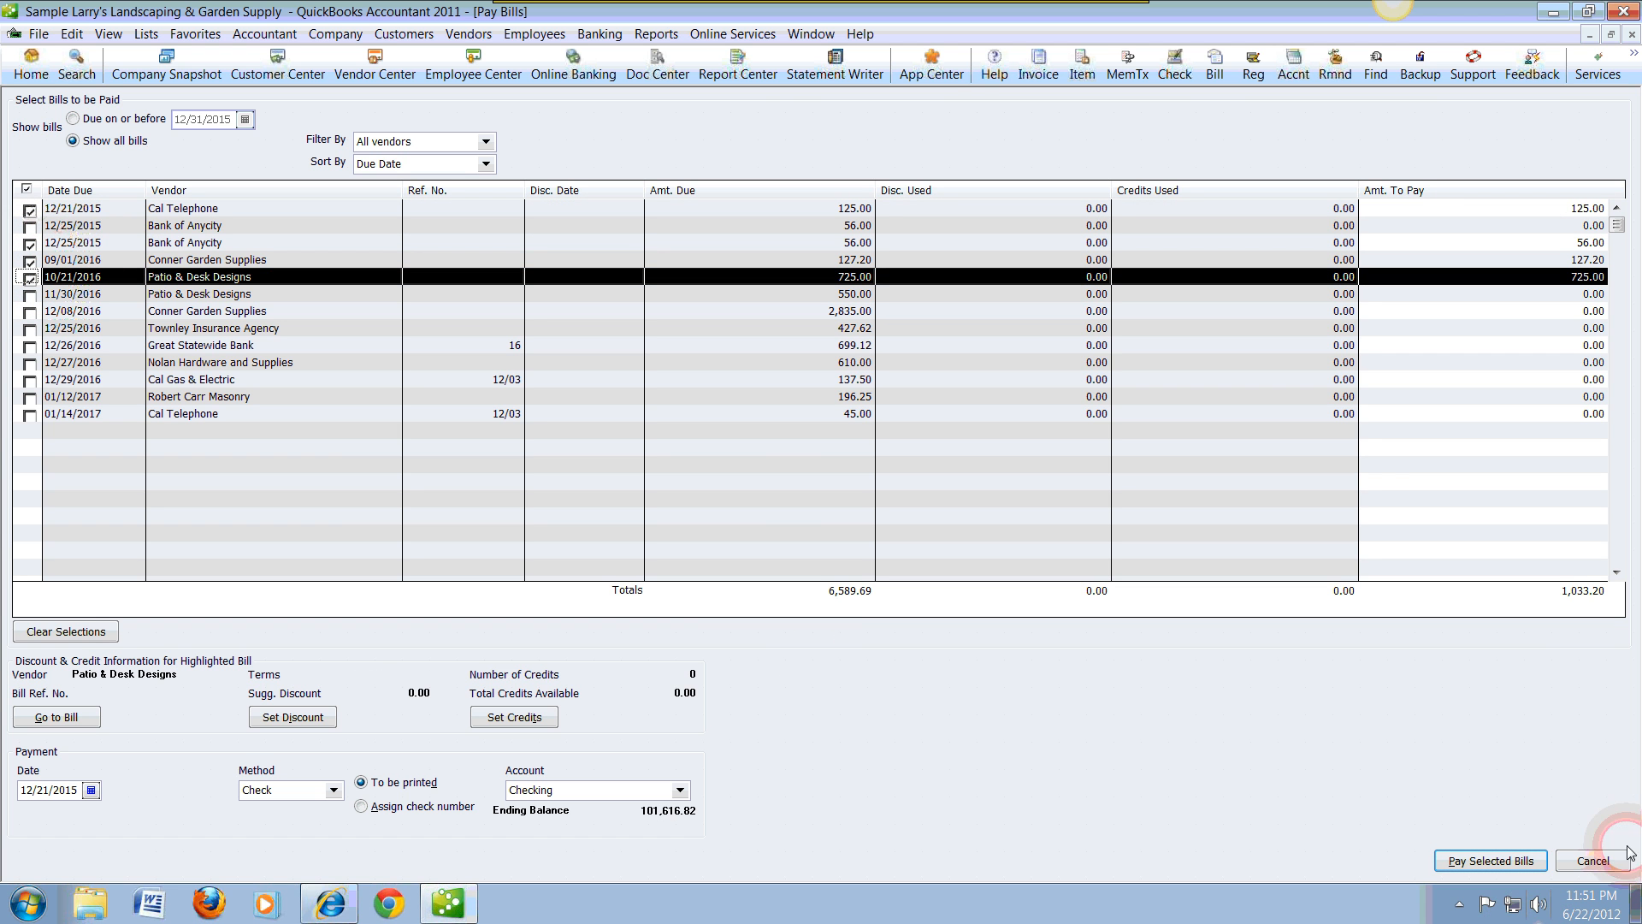
pyautogui.click(1520, 863)
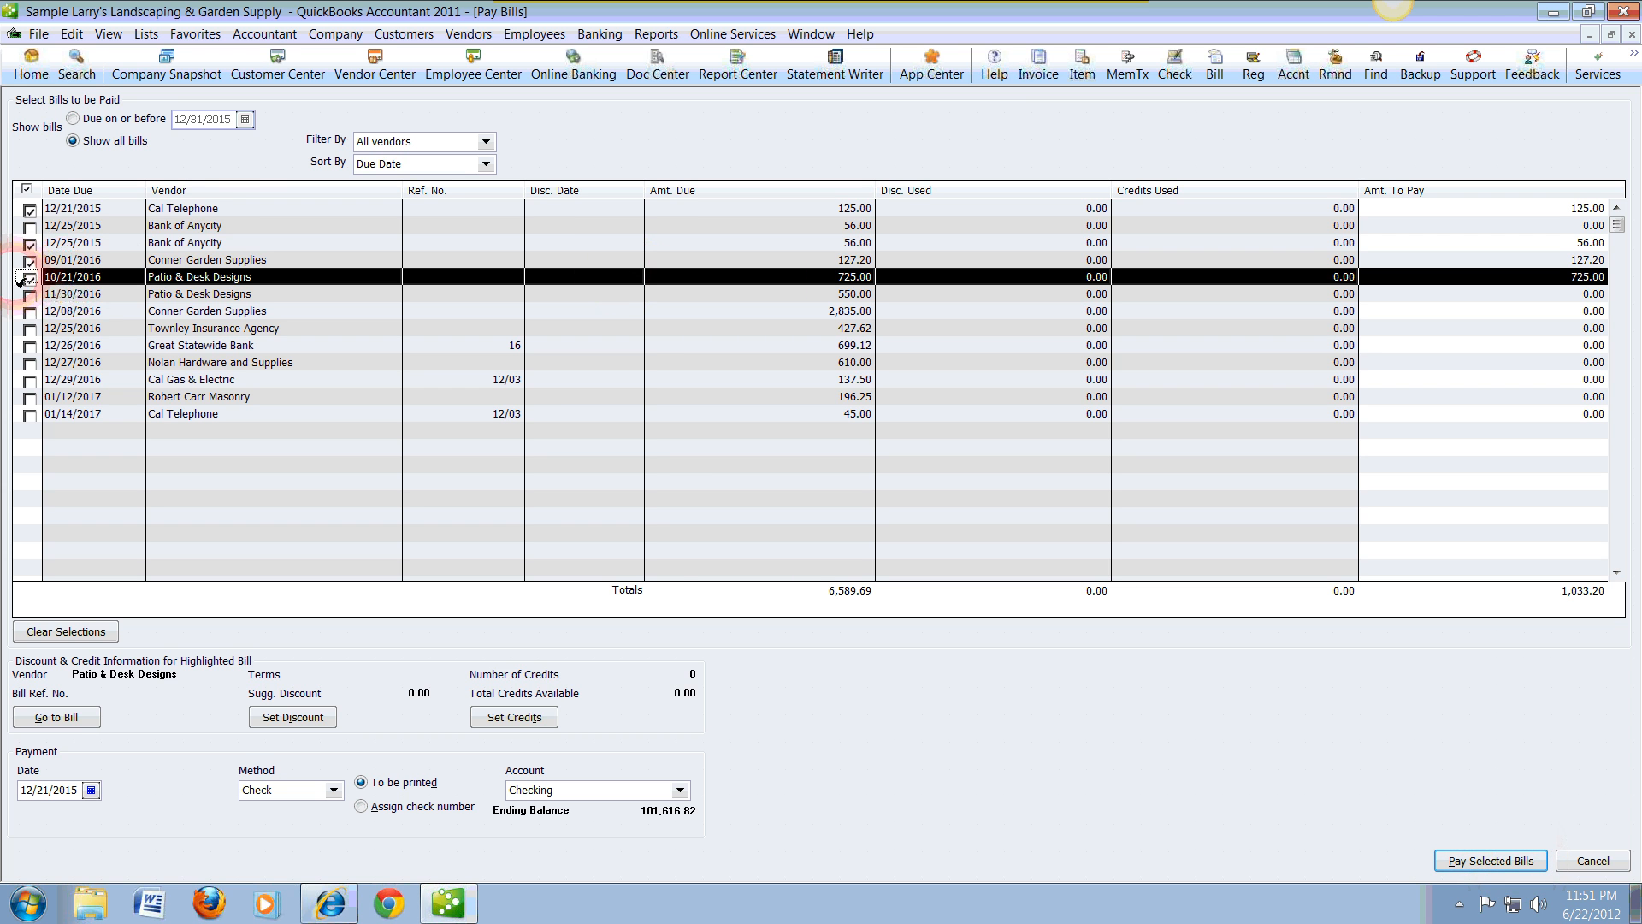
pyautogui.click(30, 278)
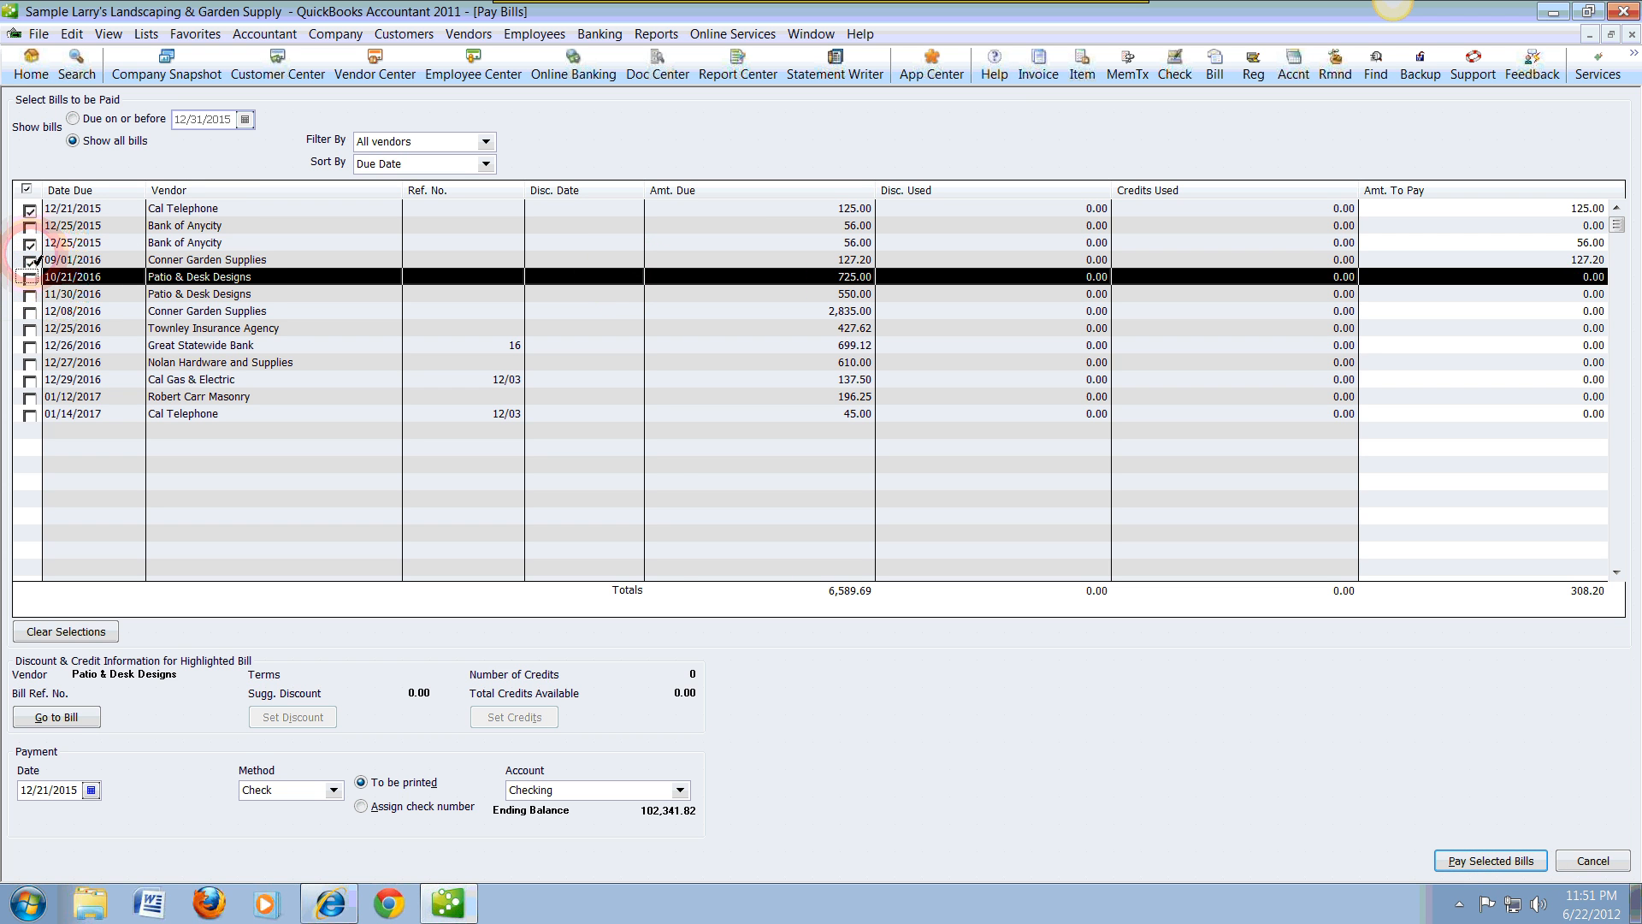
pyautogui.click(30, 259)
pyautogui.click(30, 244)
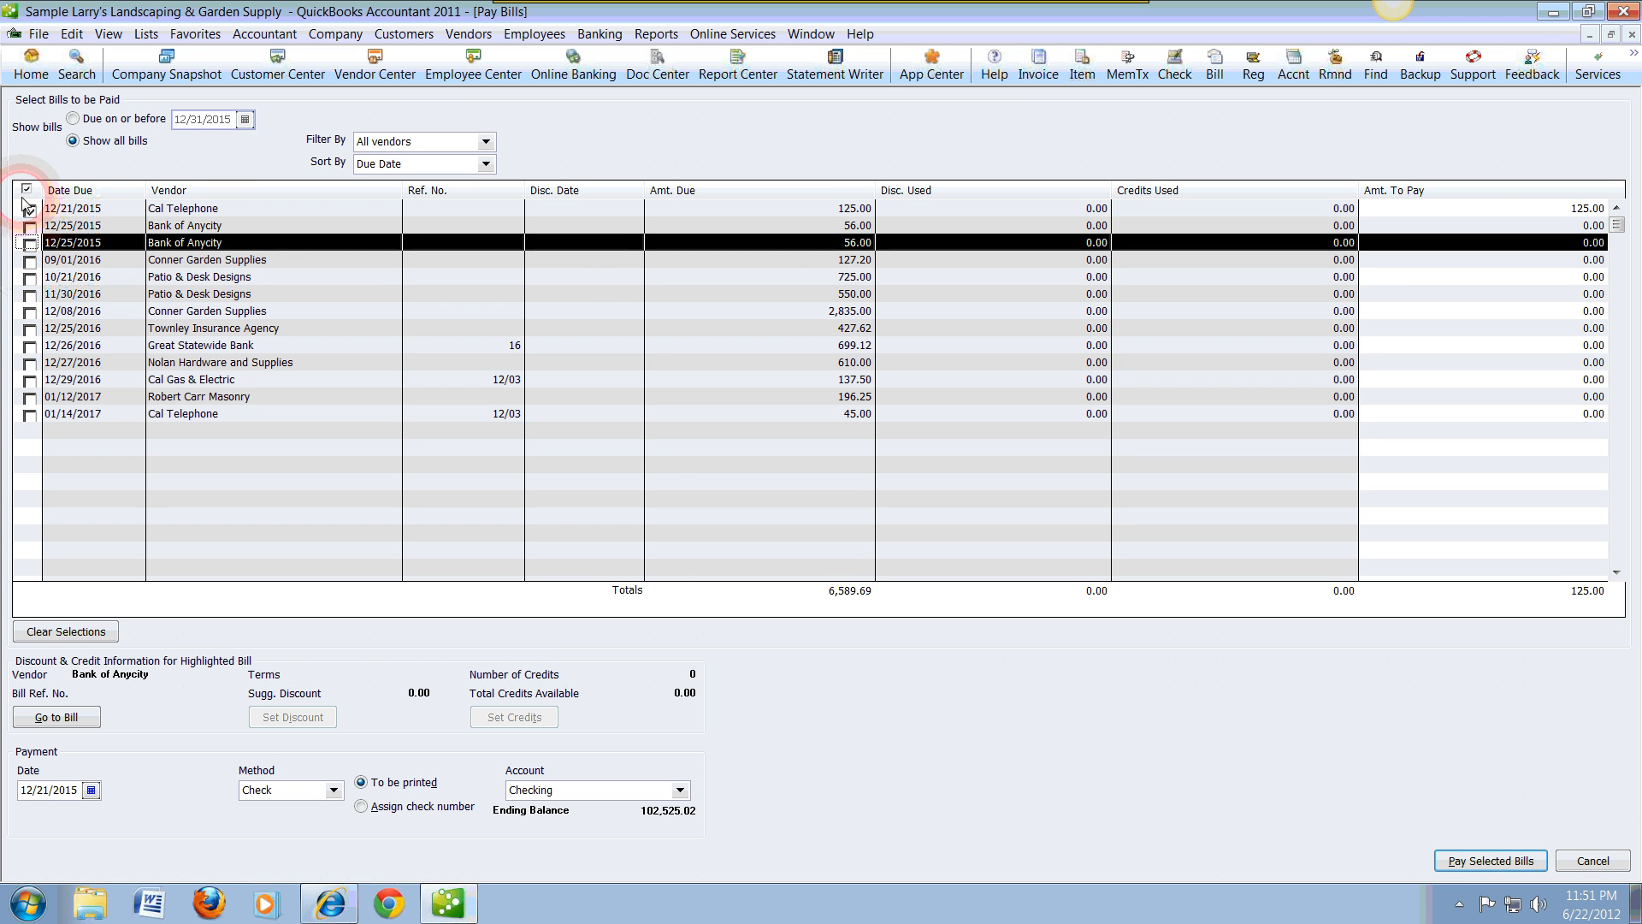
# Step: Pay the selected Cal Telephone bill, open the list of checks to print from the payment summary, and close it without printing
pyautogui.click(1489, 868)
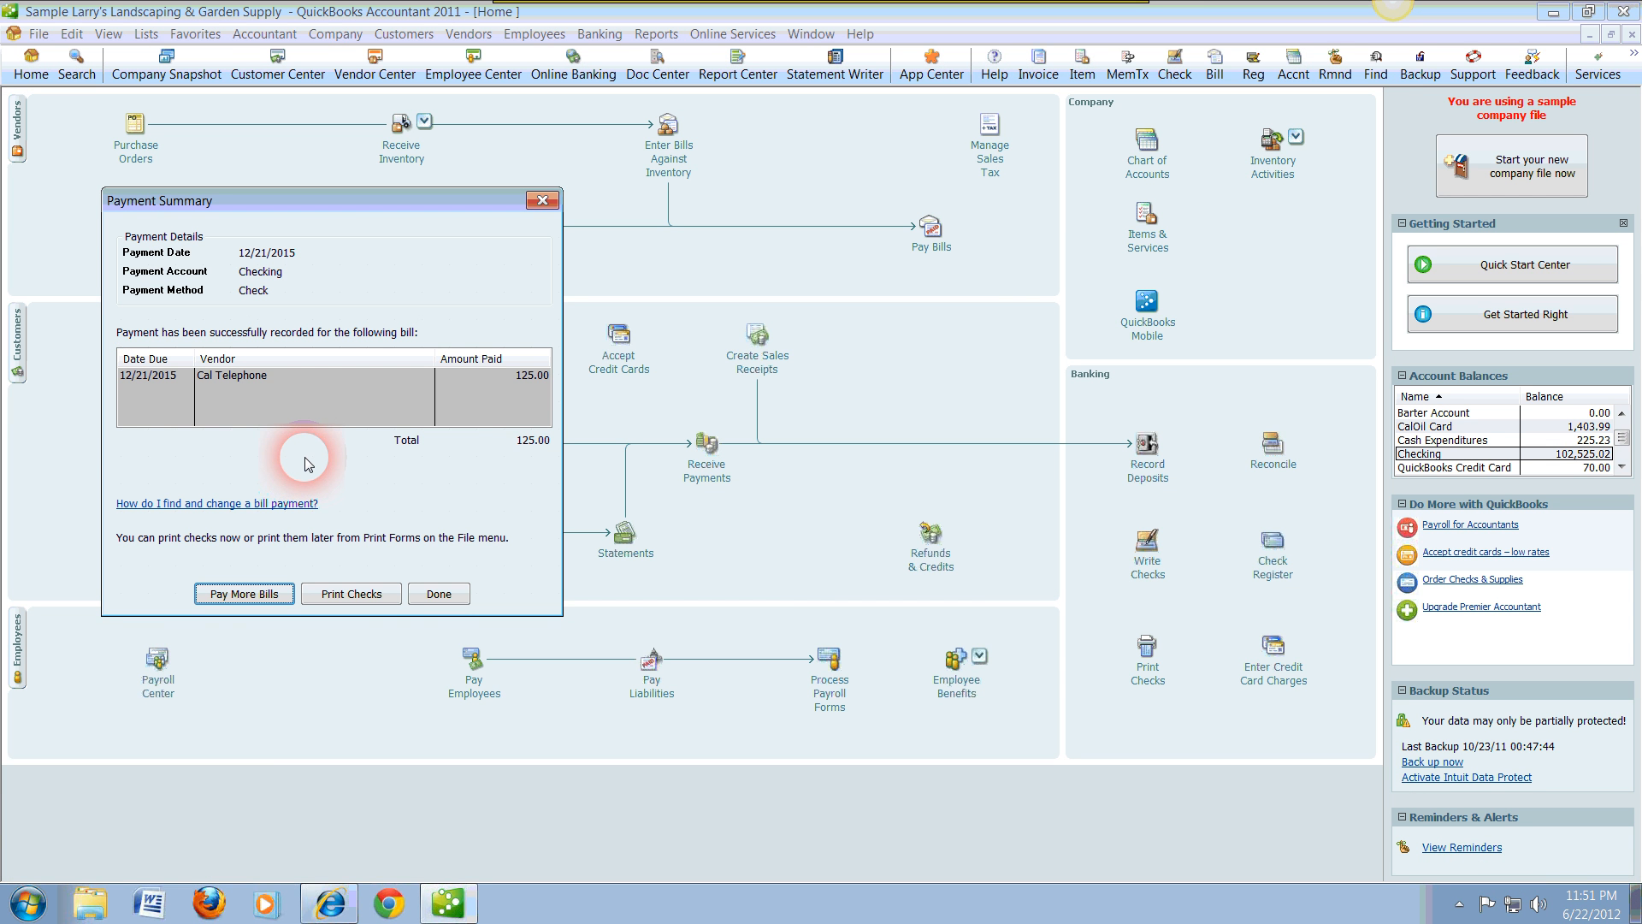
pyautogui.click(244, 601)
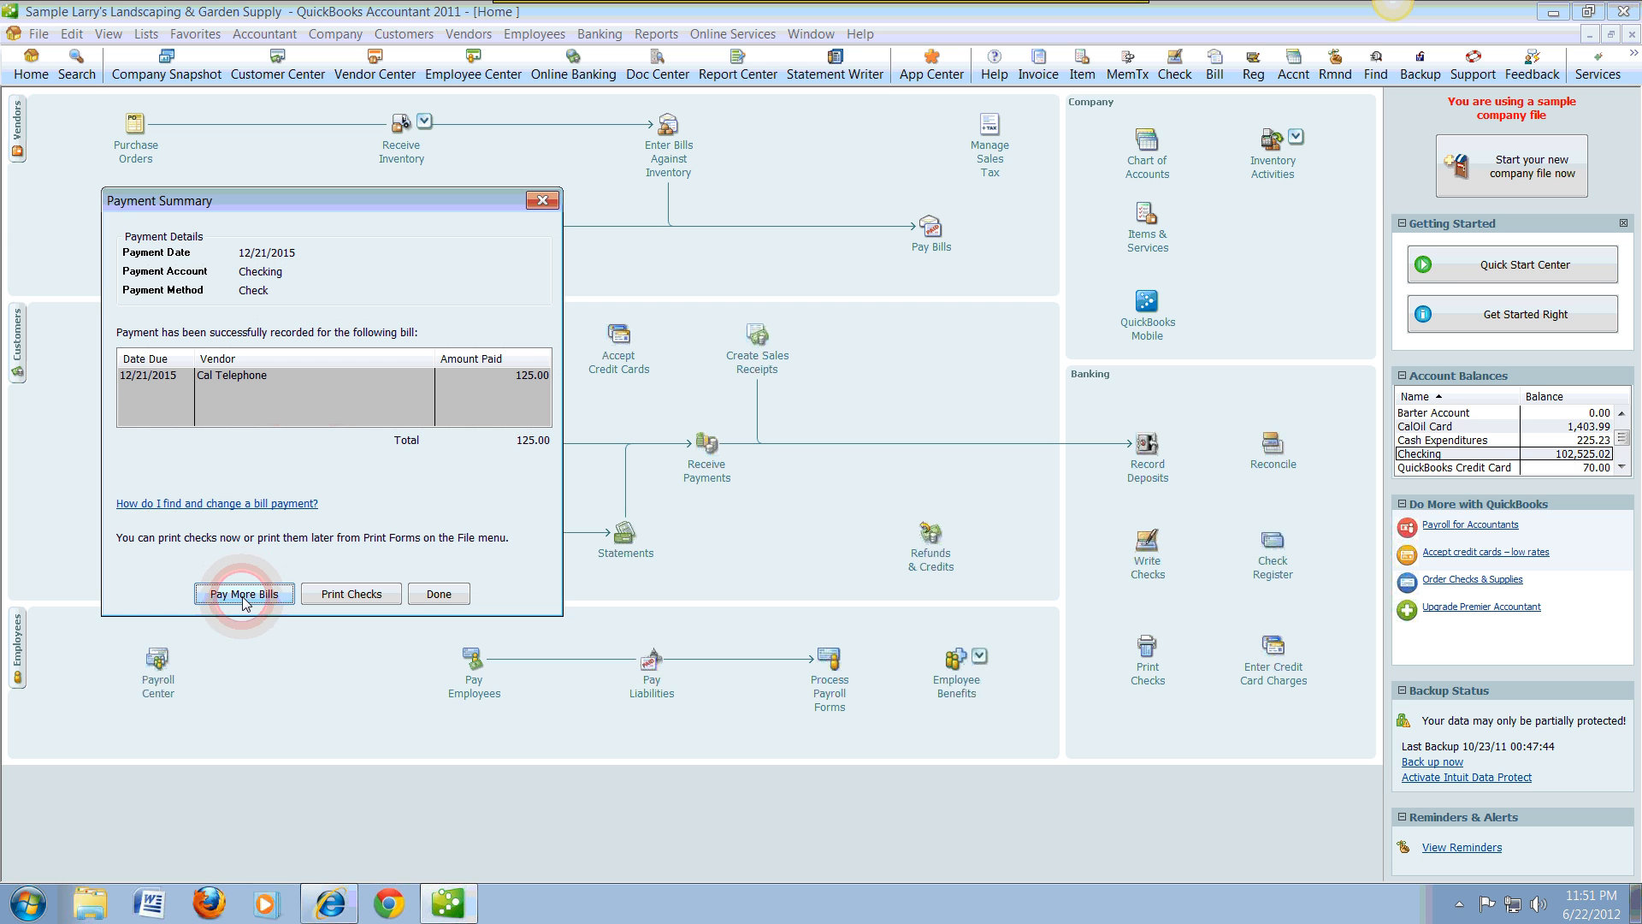
pyautogui.click(371, 601)
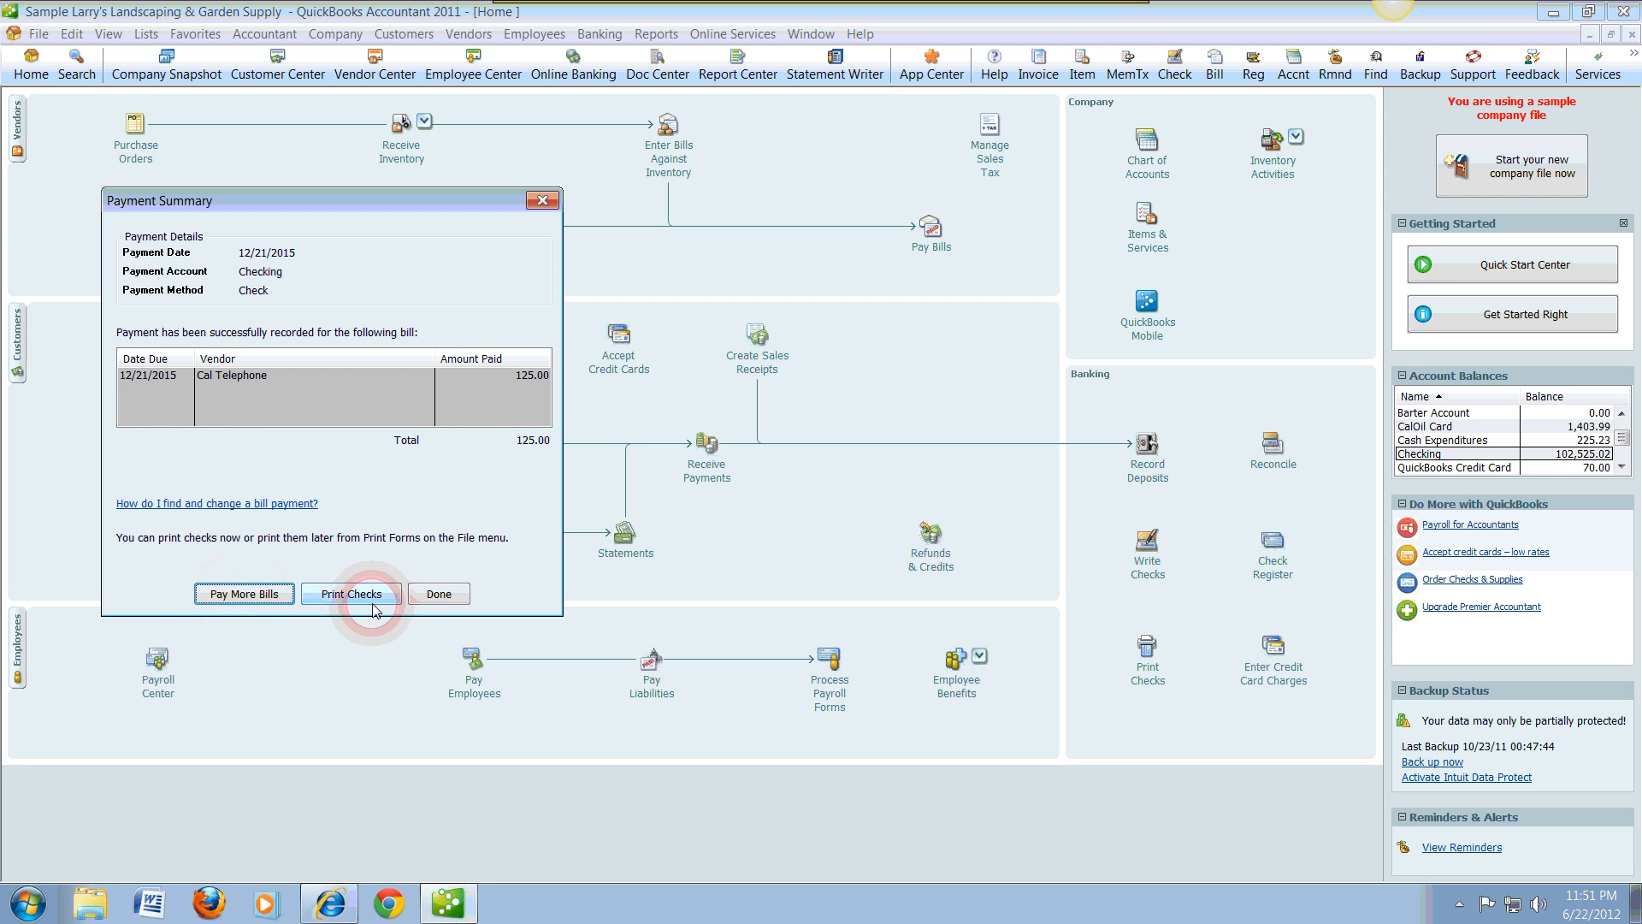
pyautogui.click(432, 604)
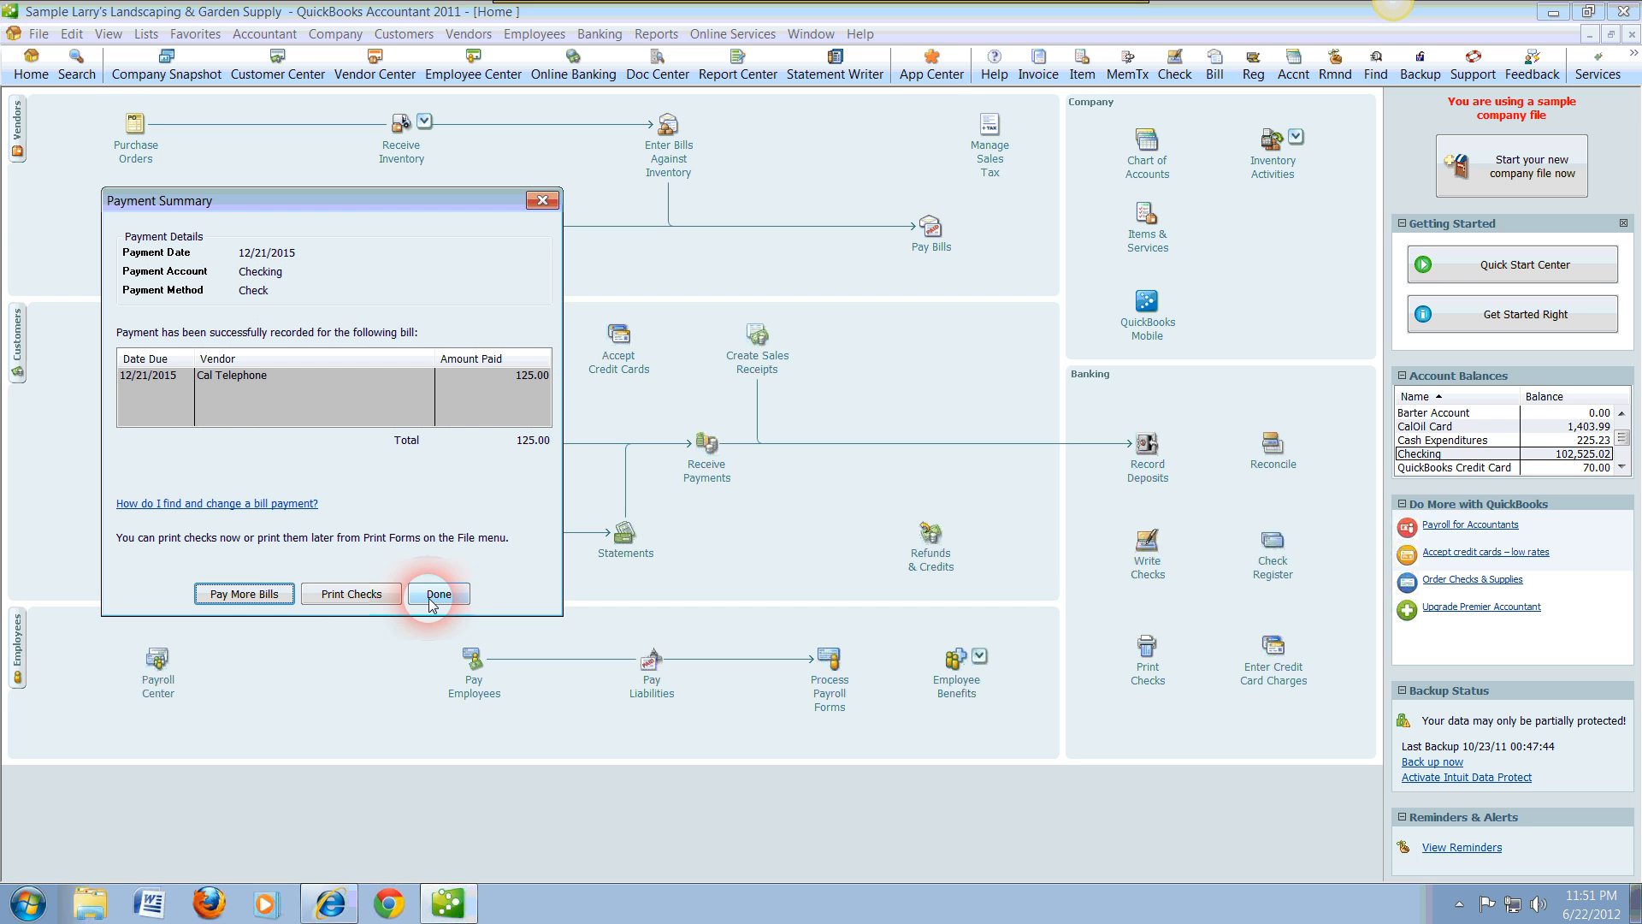
pyautogui.click(376, 596)
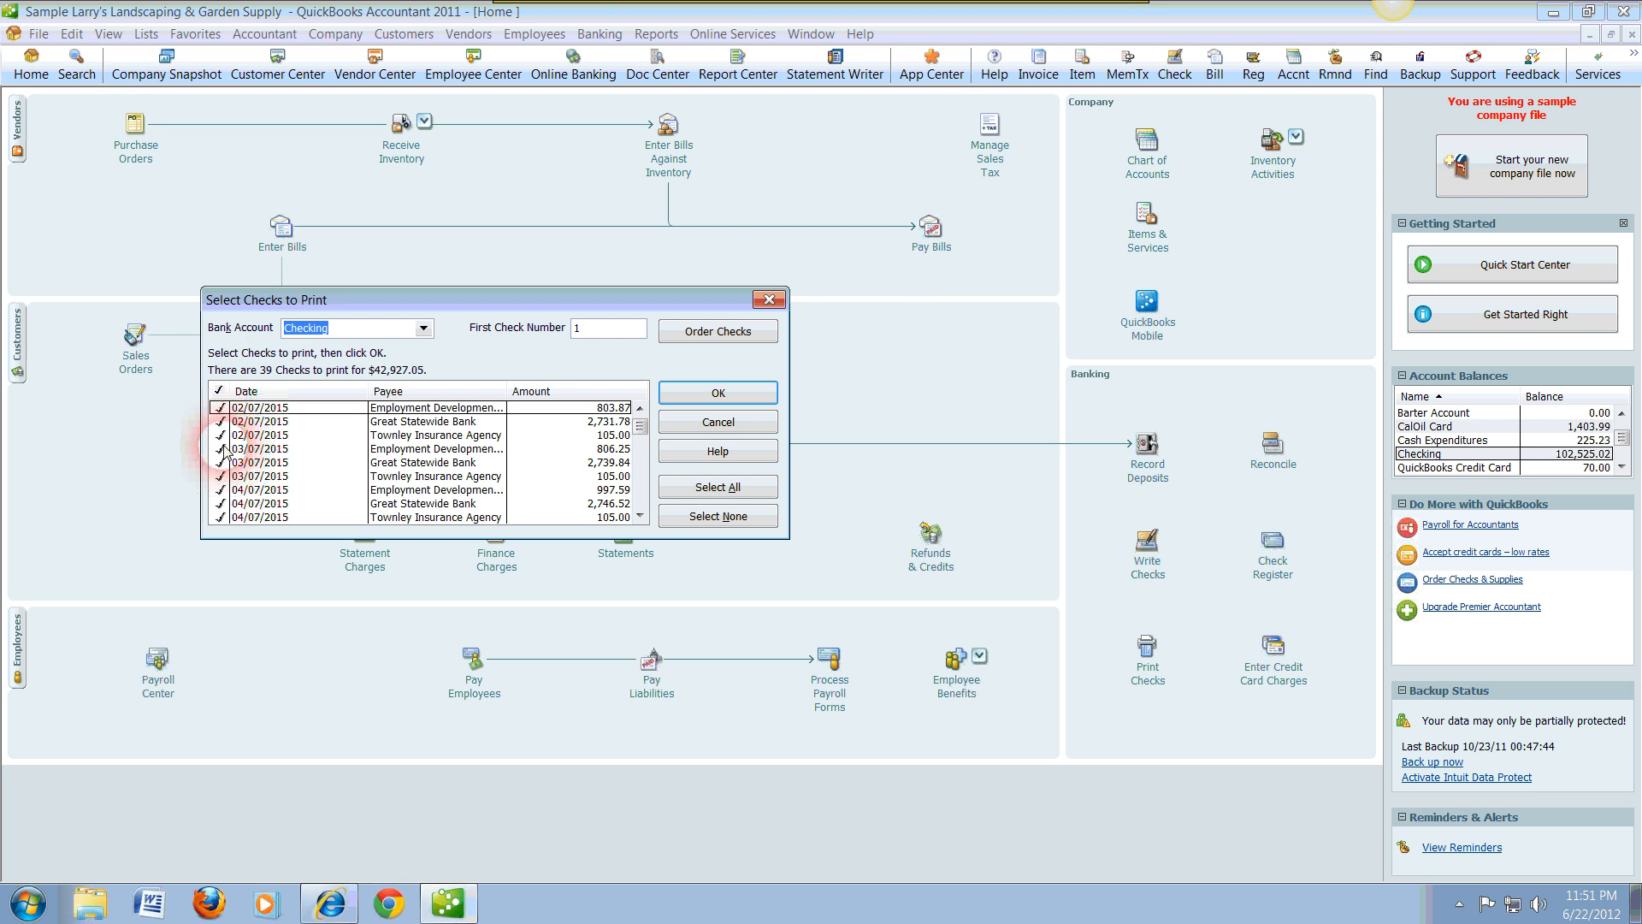
pyautogui.click(758, 301)
# Step: Open the Checking account register, check the latest Cal Telephone bill payment with the memo Phone and fax line, and close the register
pyautogui.click(1416, 456)
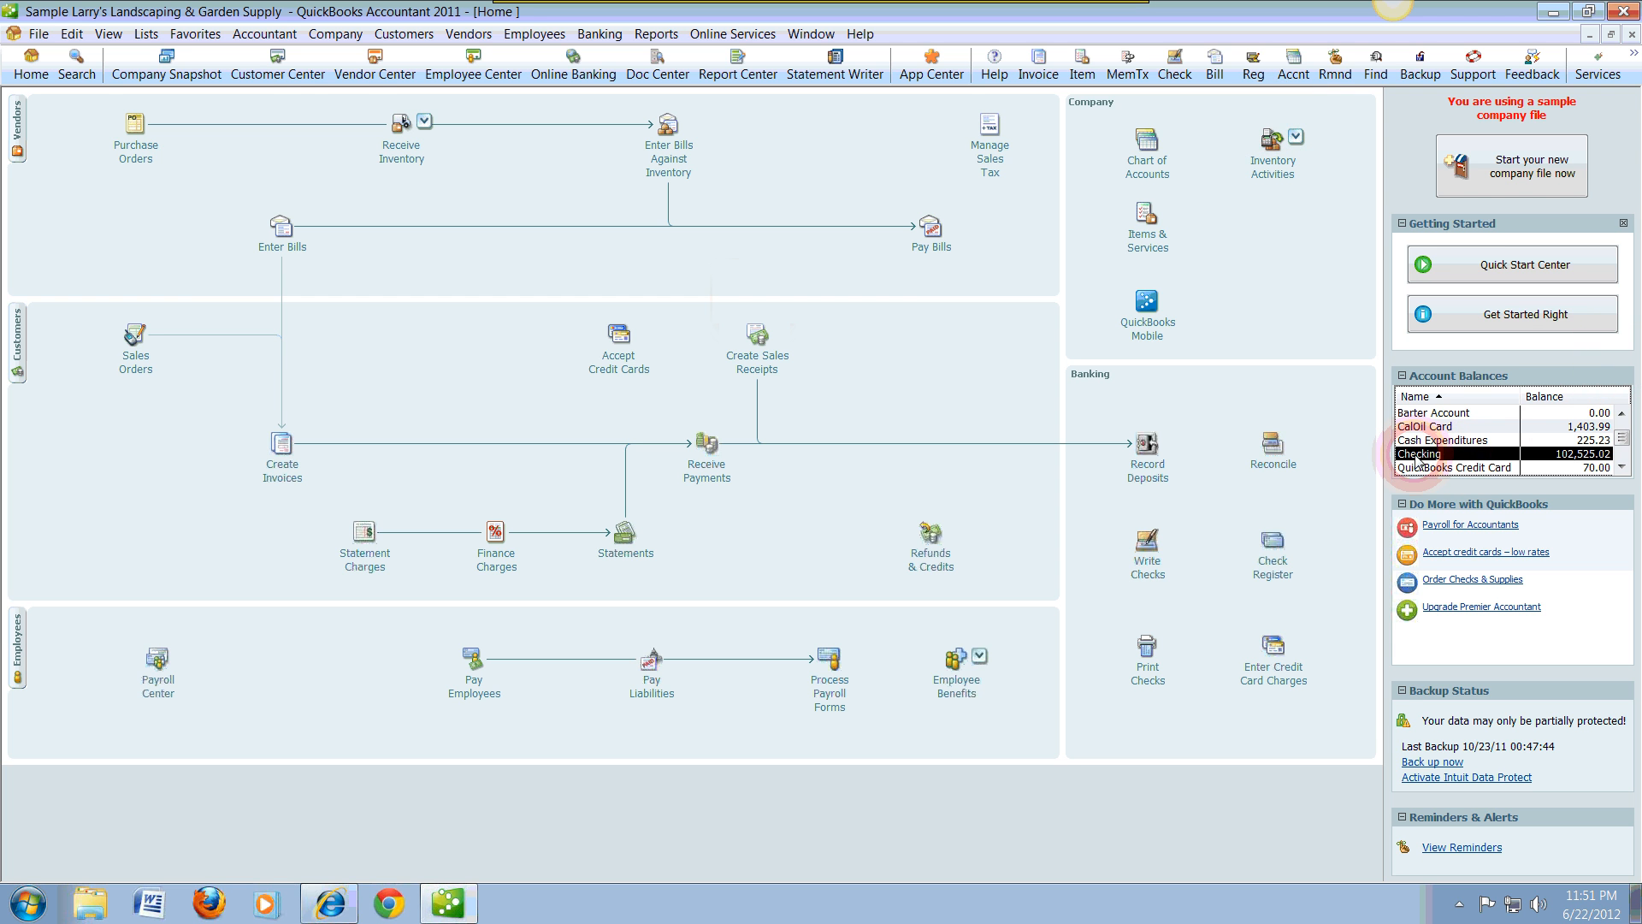
pyautogui.doubleClick(1415, 456)
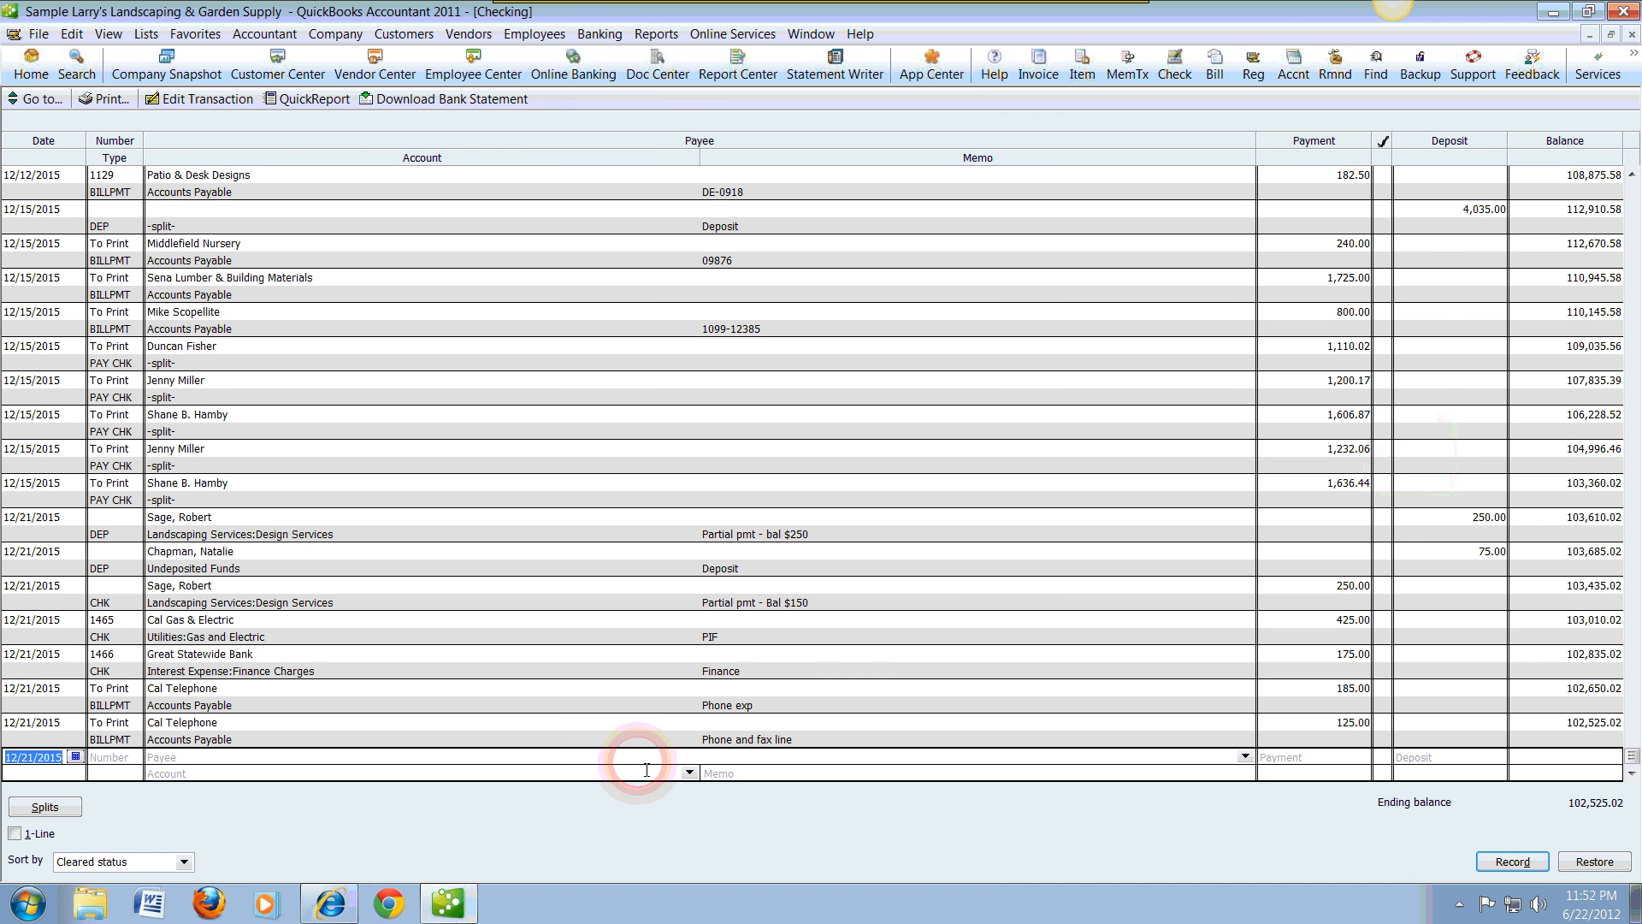
pyautogui.click(600, 739)
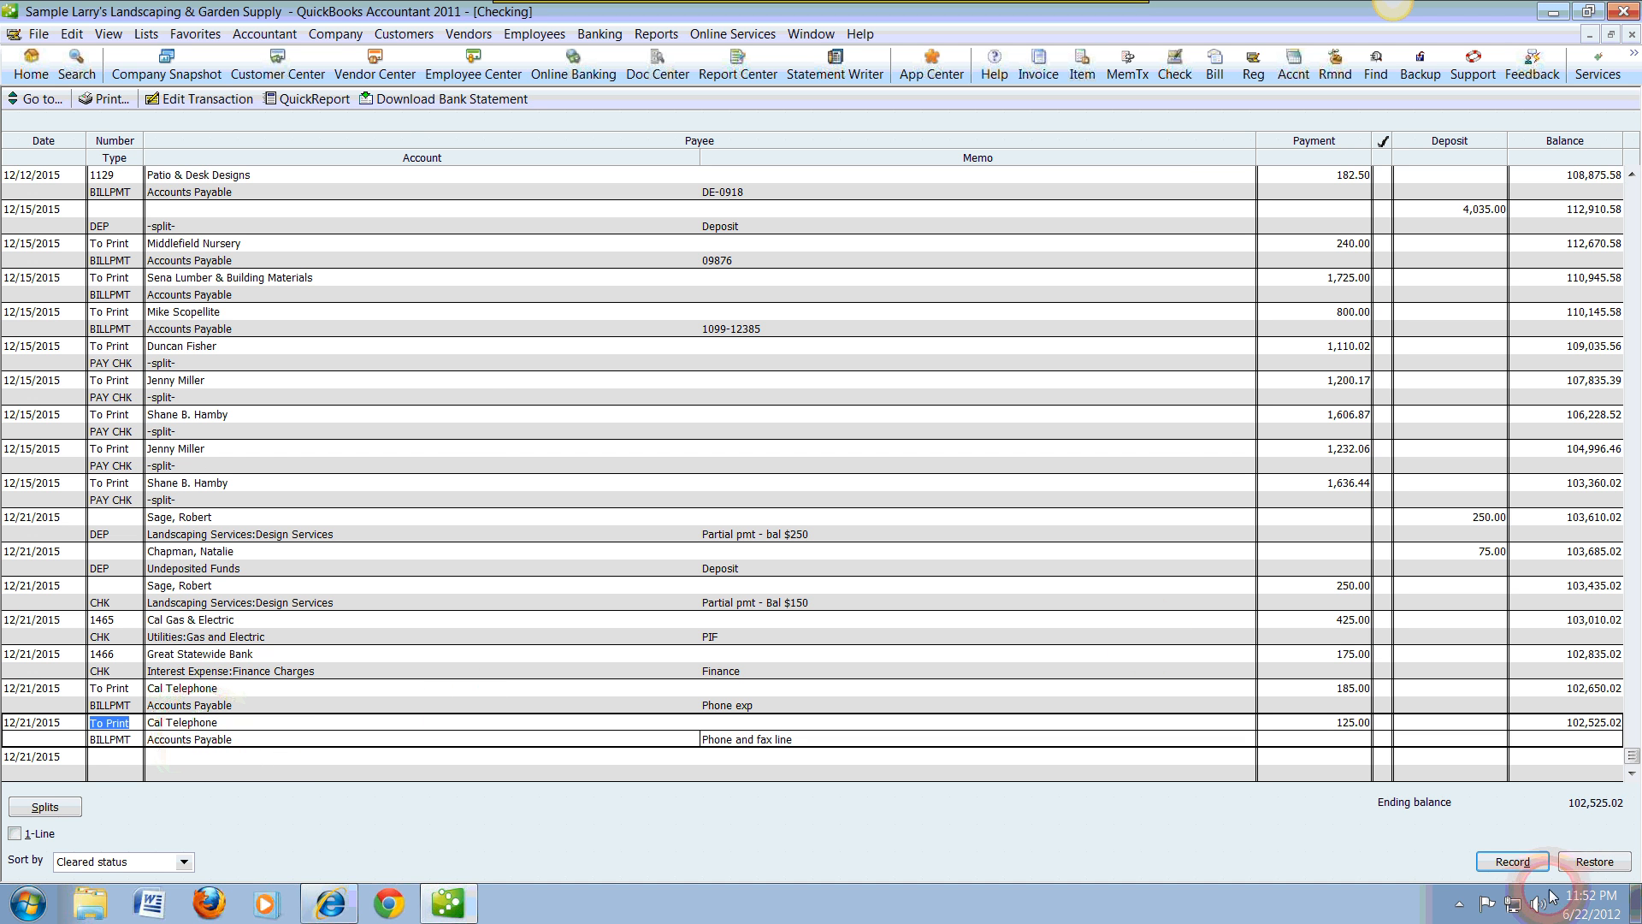
pyautogui.click(1630, 34)
pyautogui.click(127, 593)
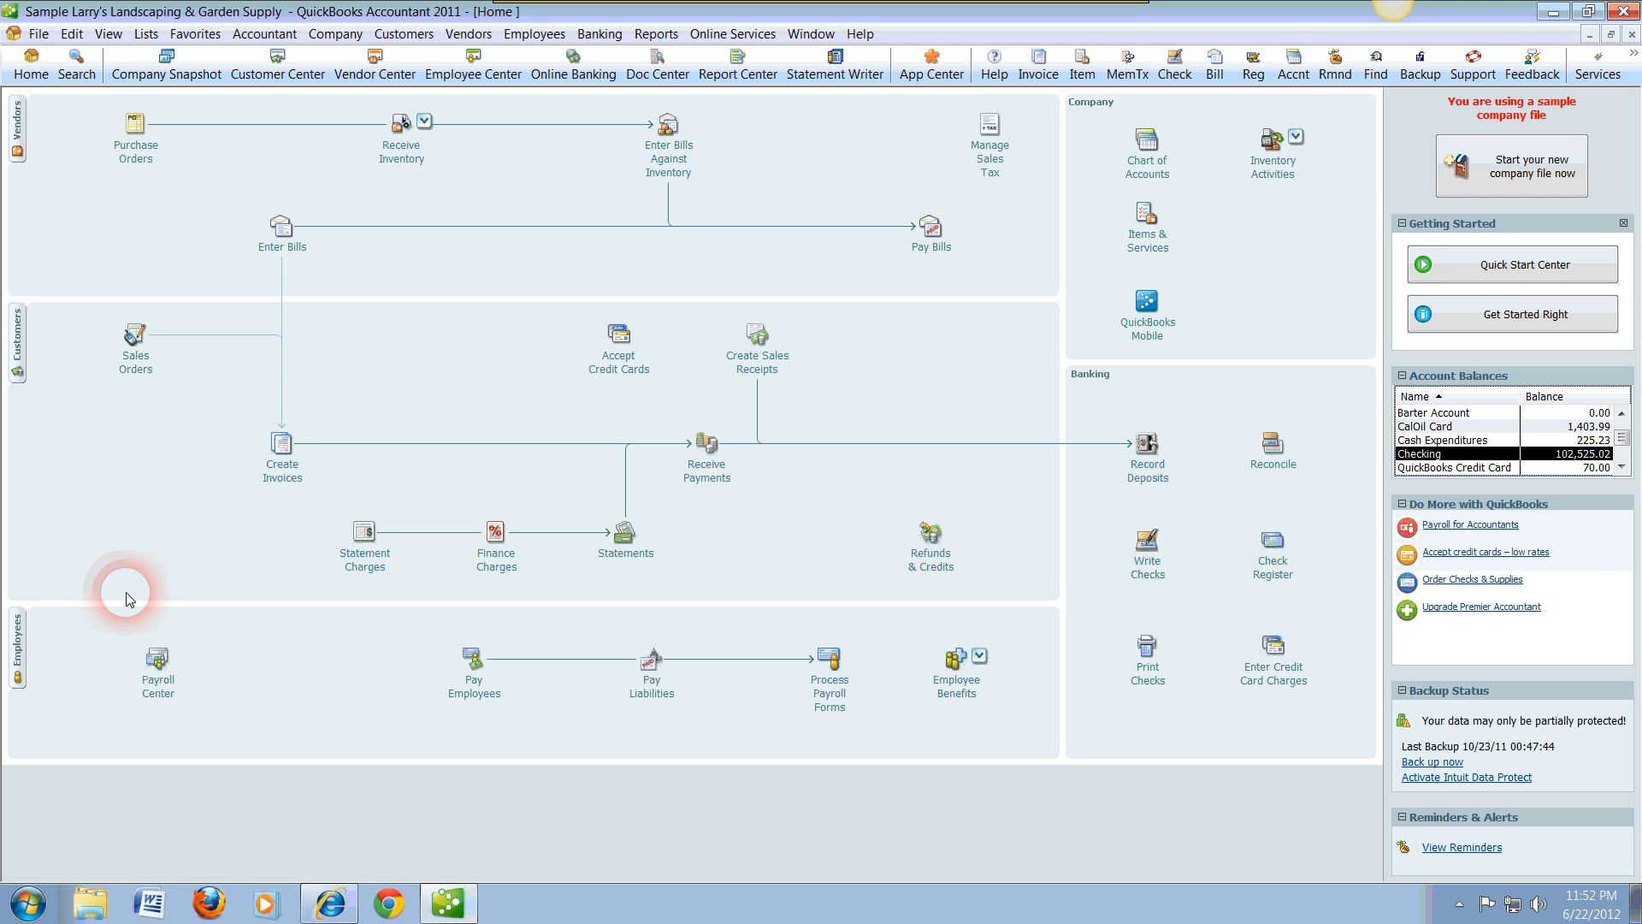
# Step: Start a new invoice, choose the customer, and close the outstanding billable time and costs selection without adding any
pyautogui.click(282, 443)
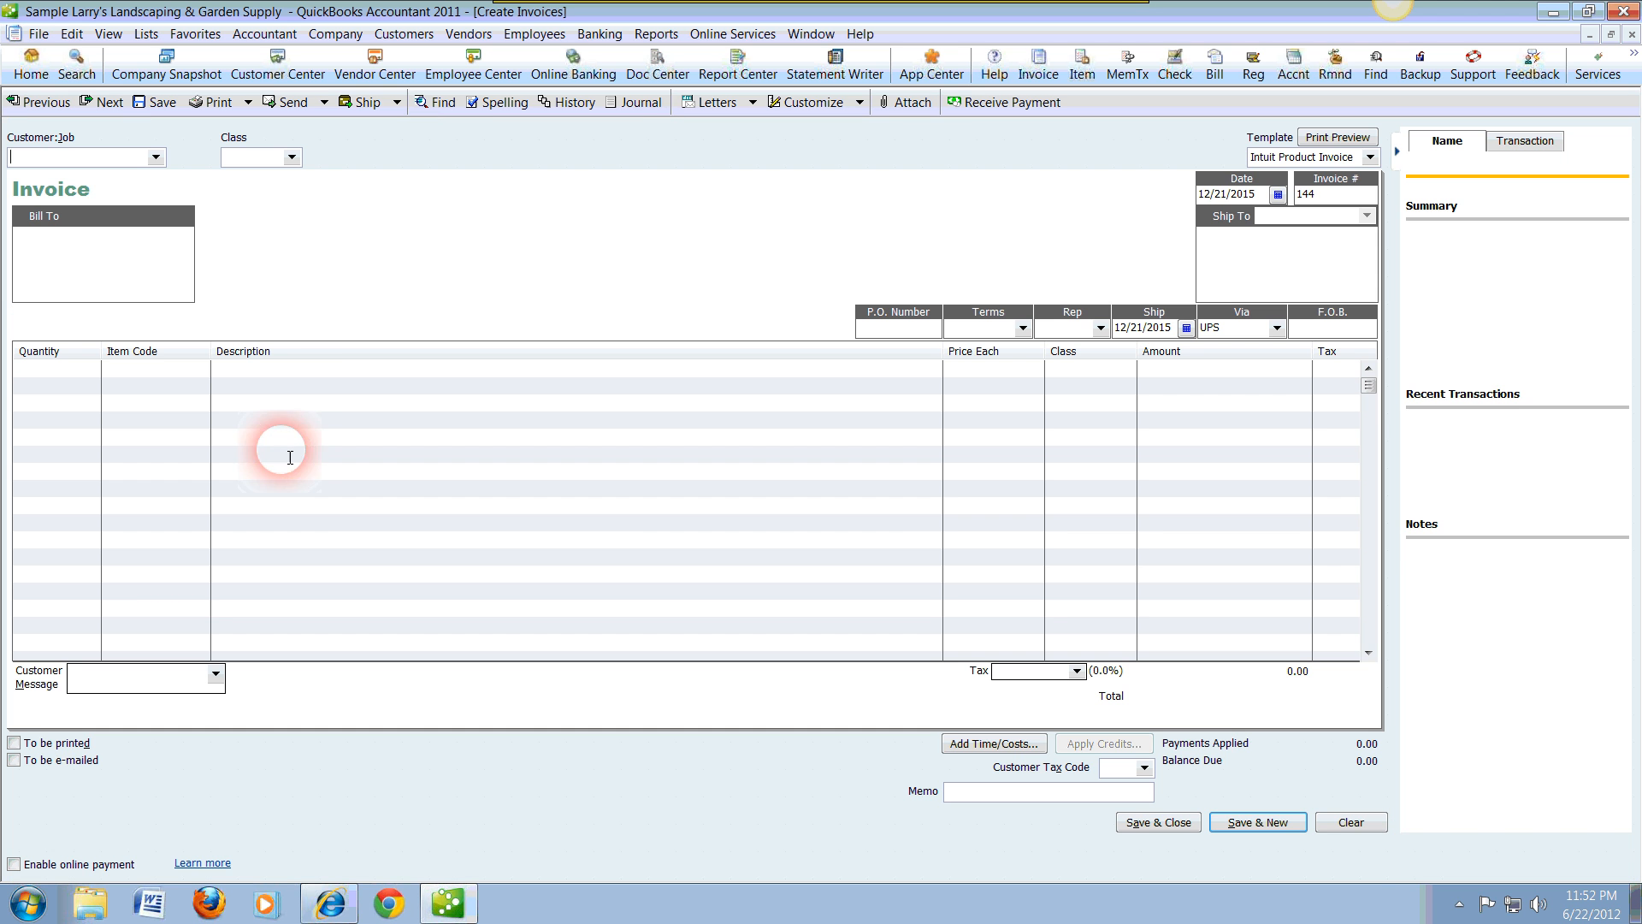
pyautogui.click(156, 158)
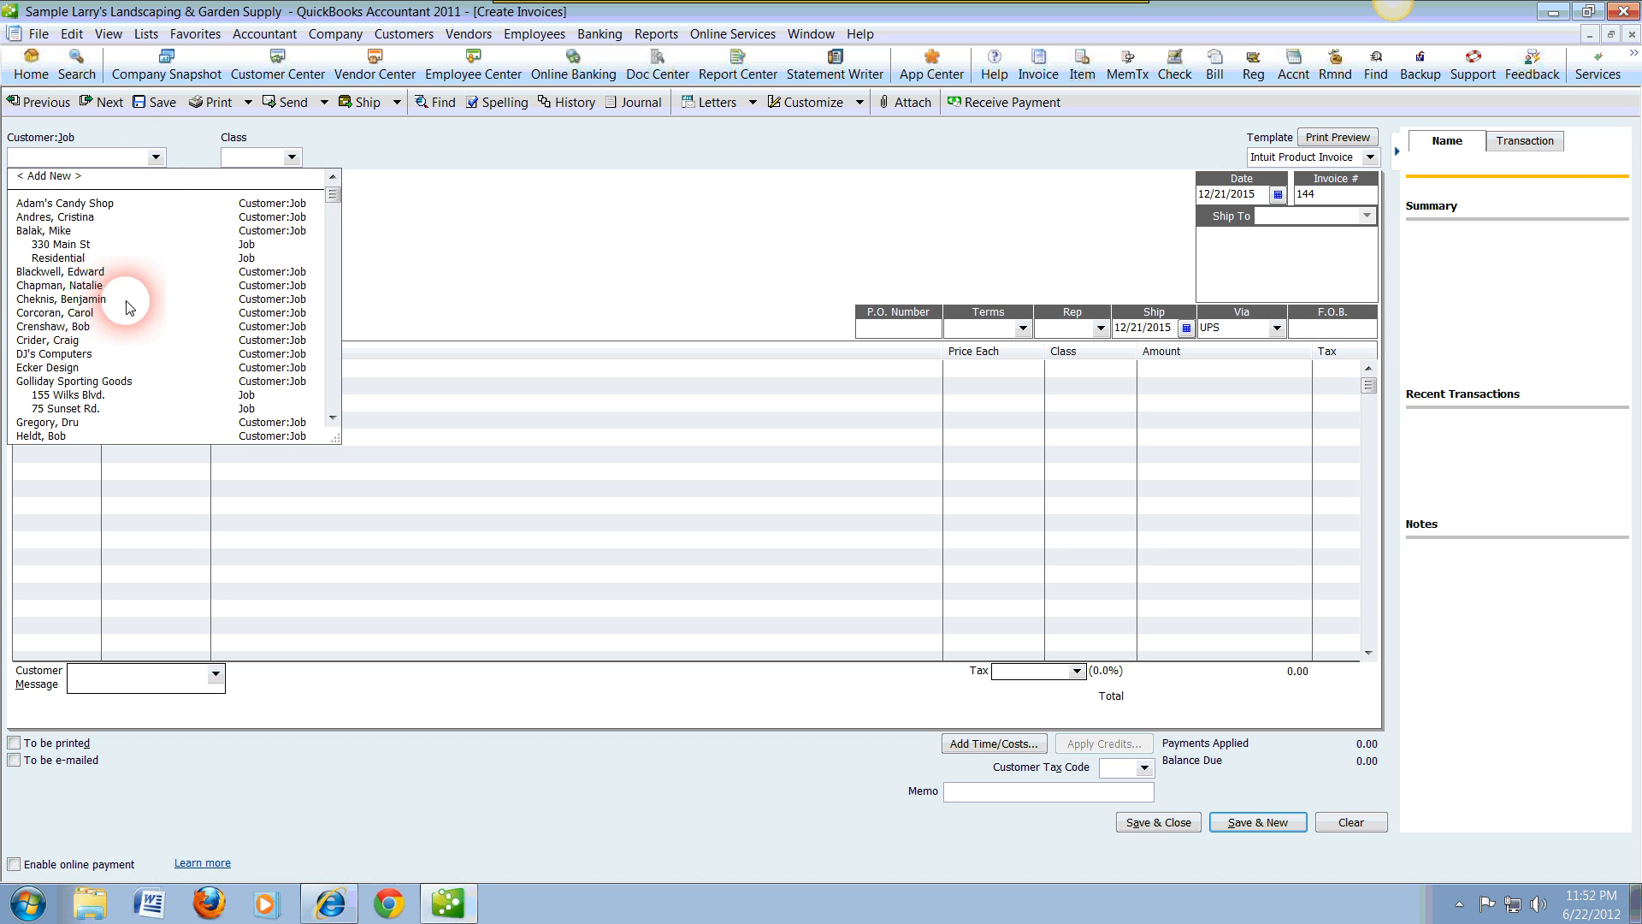
pyautogui.click(97, 313)
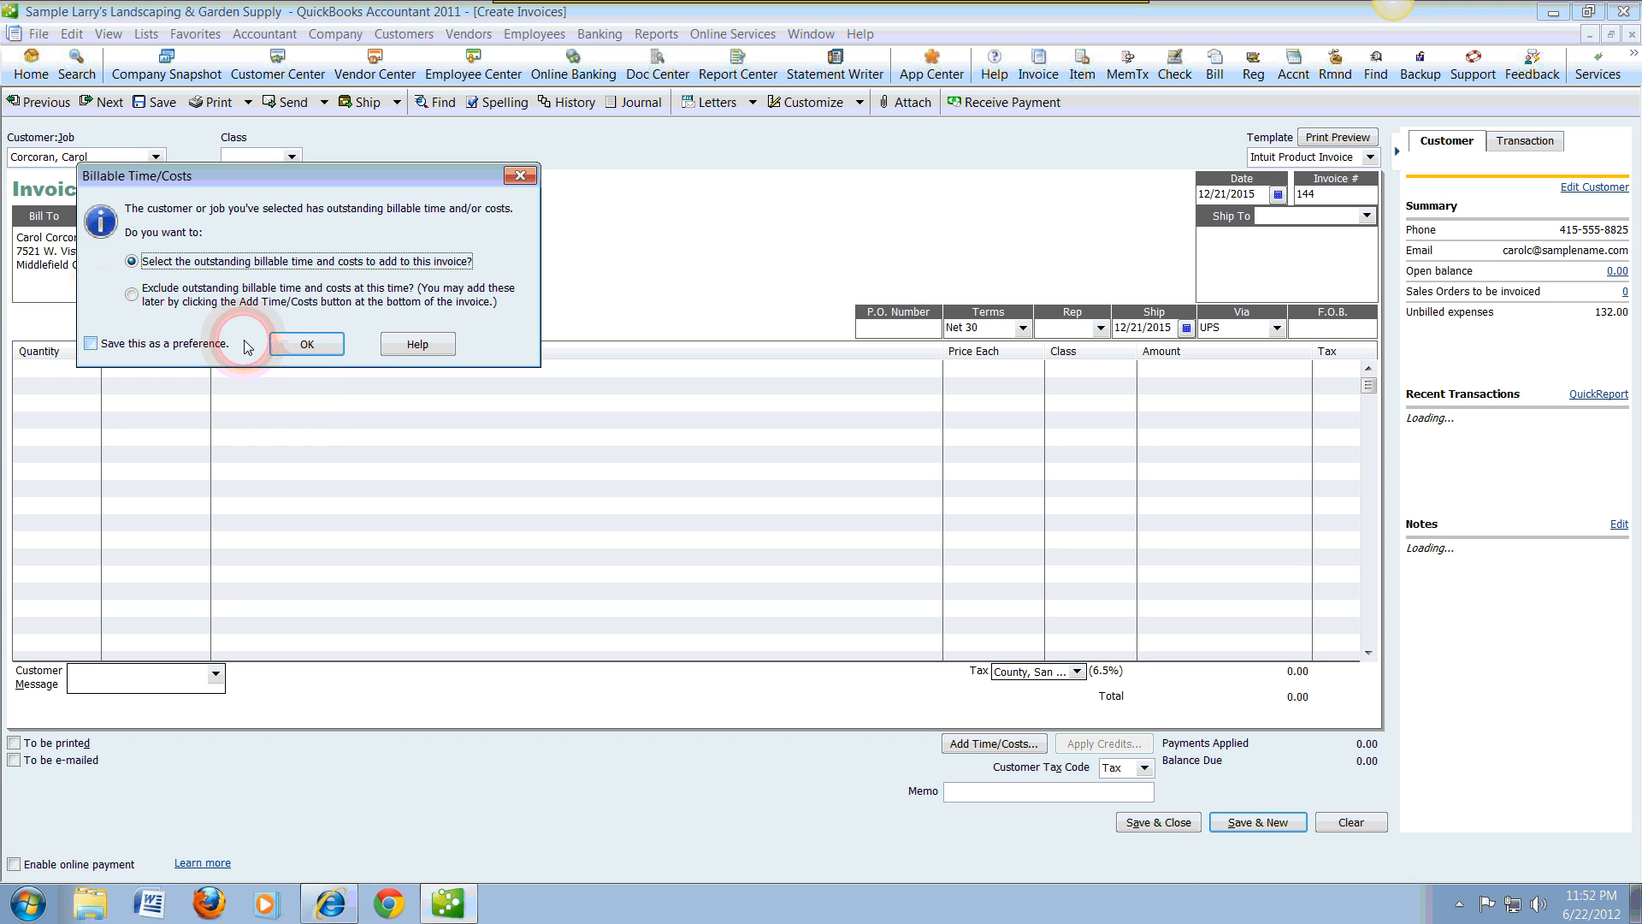
pyautogui.click(306, 345)
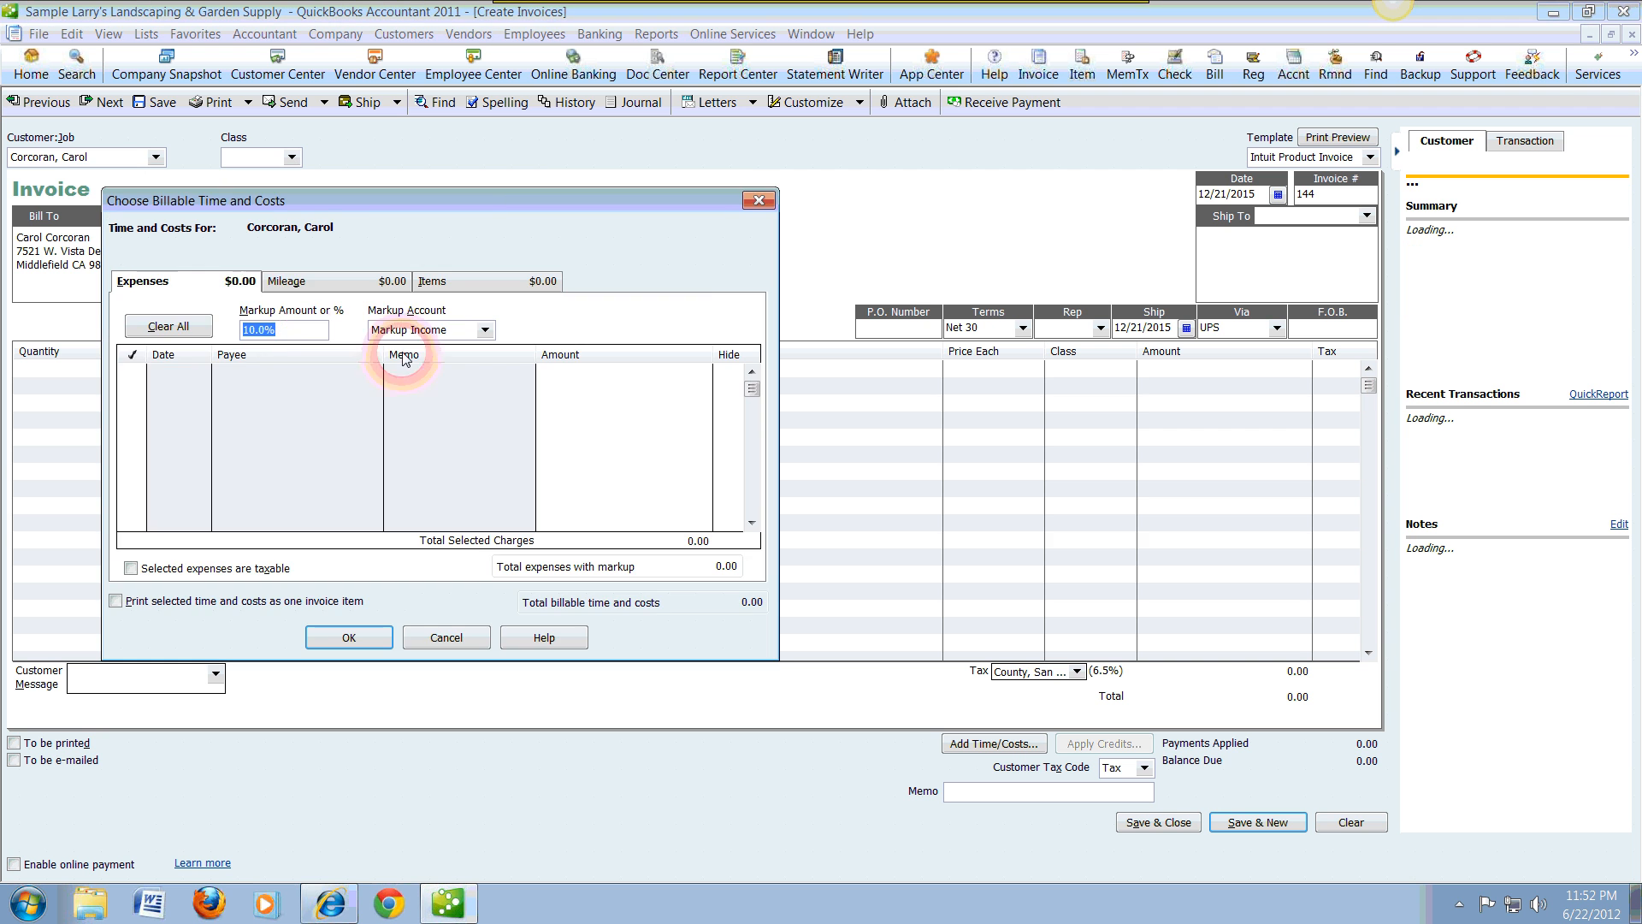
pyautogui.click(757, 201)
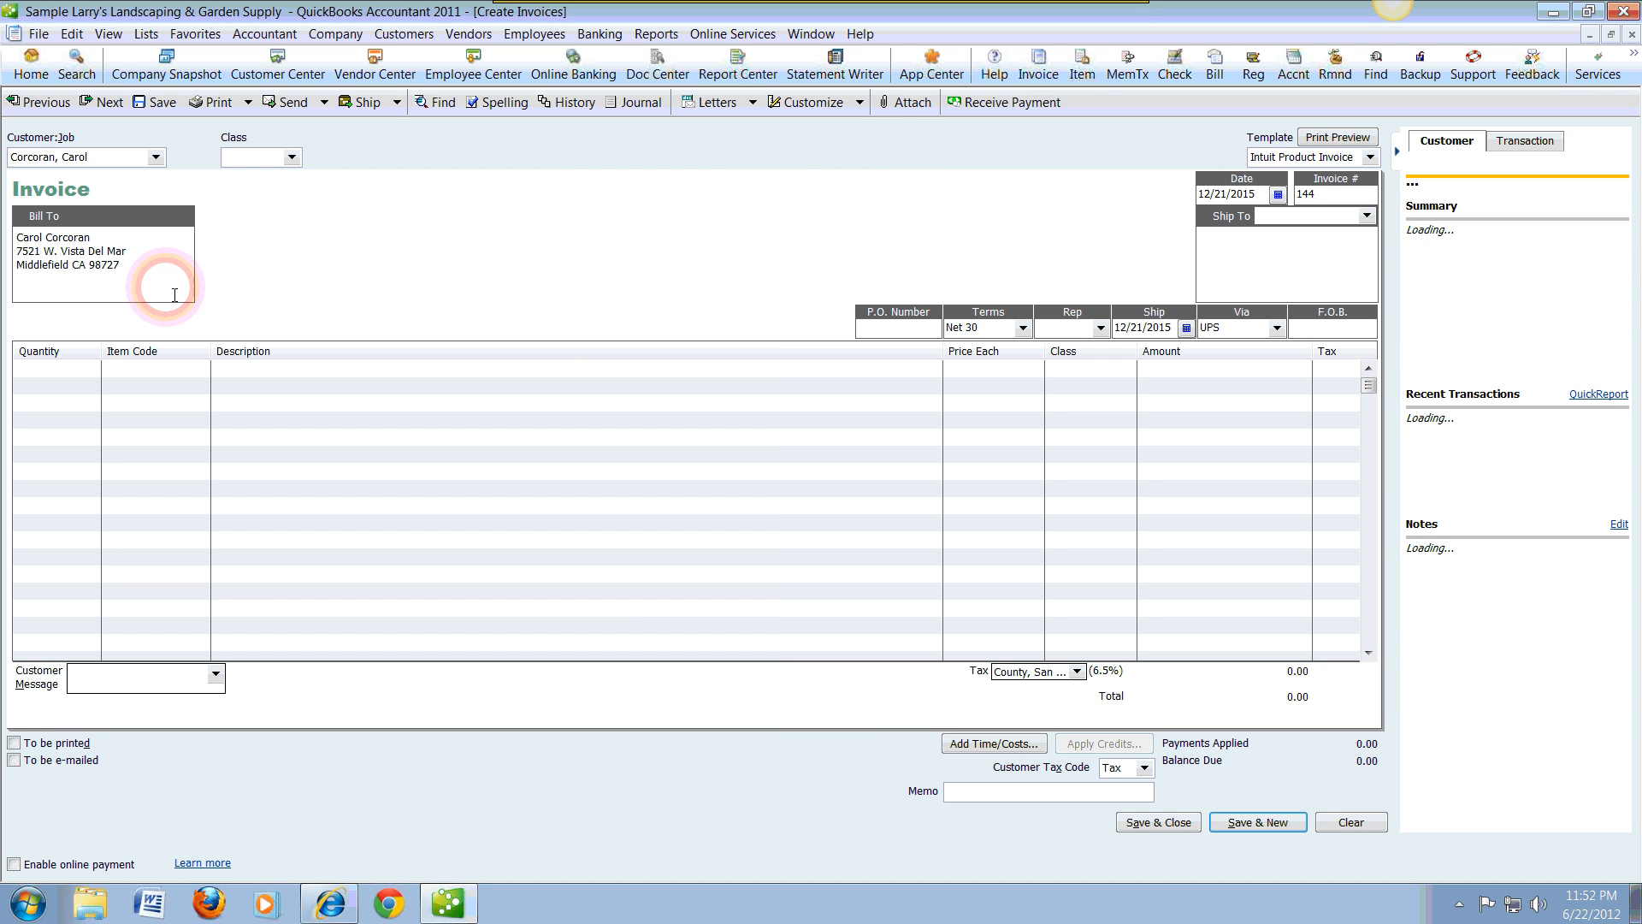
# Step: Add the Gardening service item to the invoice's first line with a price of 325.00
pyautogui.click(76, 366)
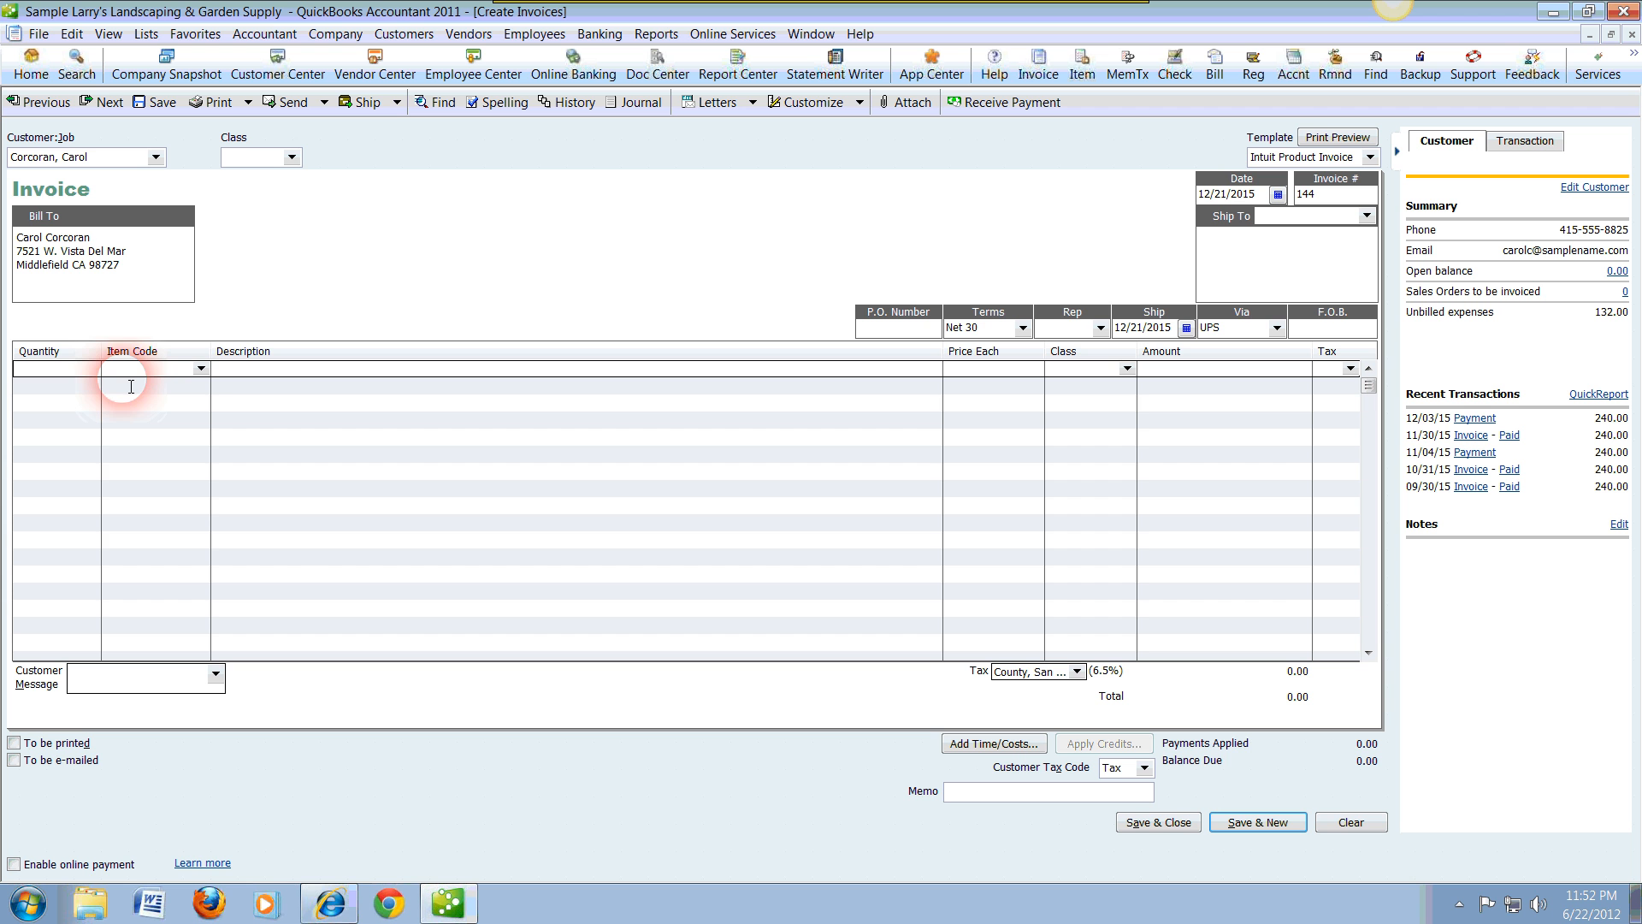
pyautogui.click(201, 368)
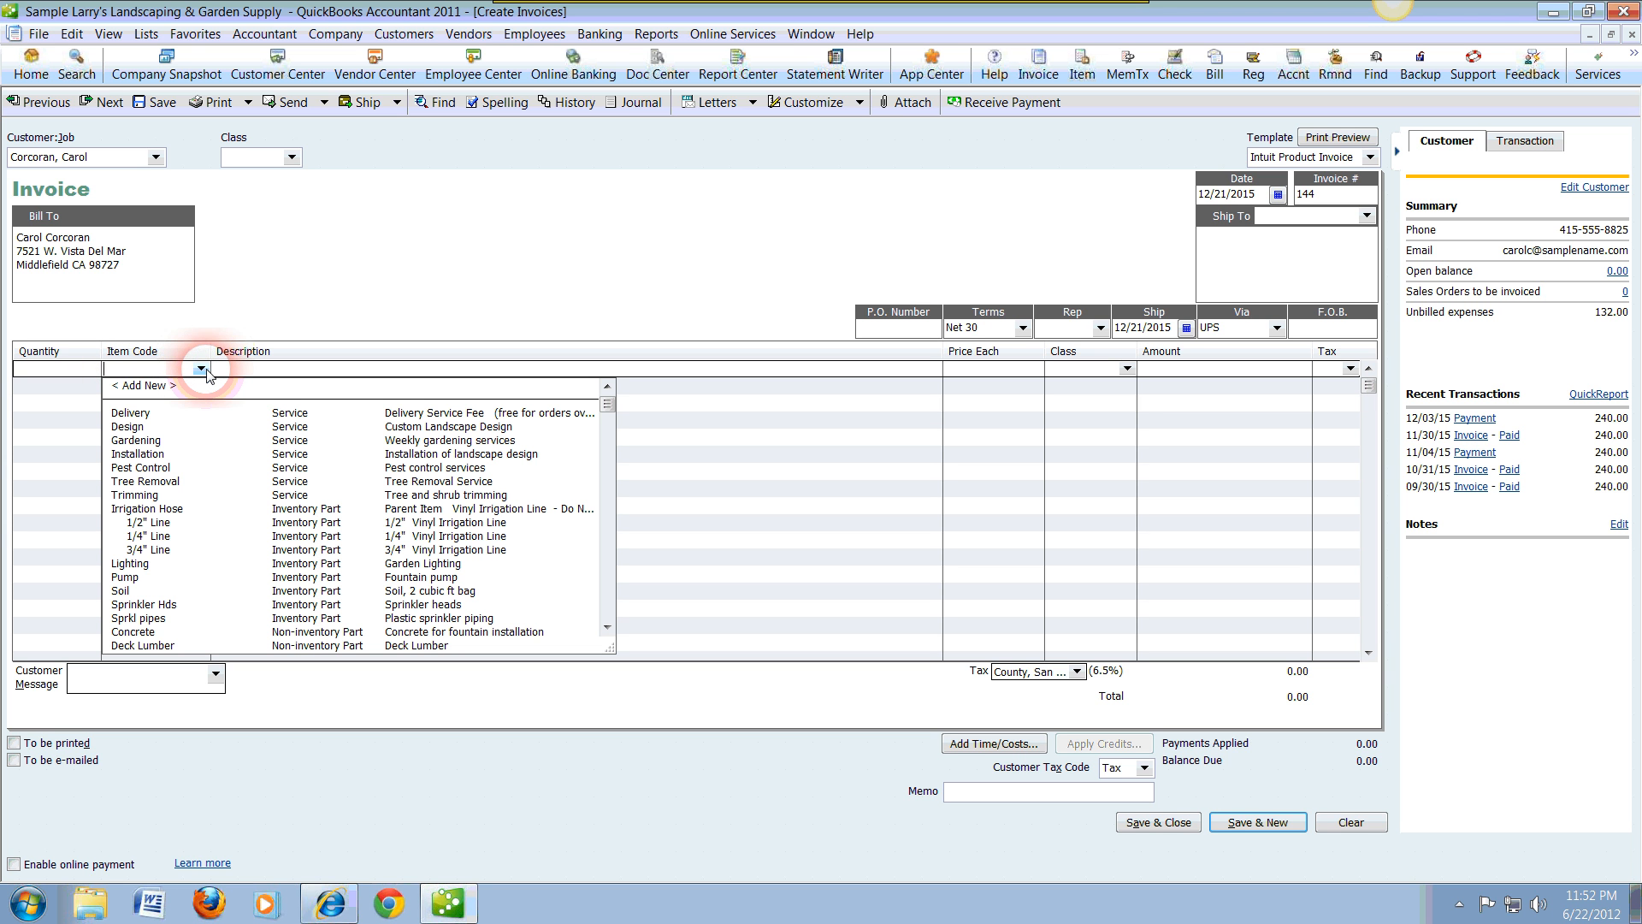
pyautogui.click(159, 442)
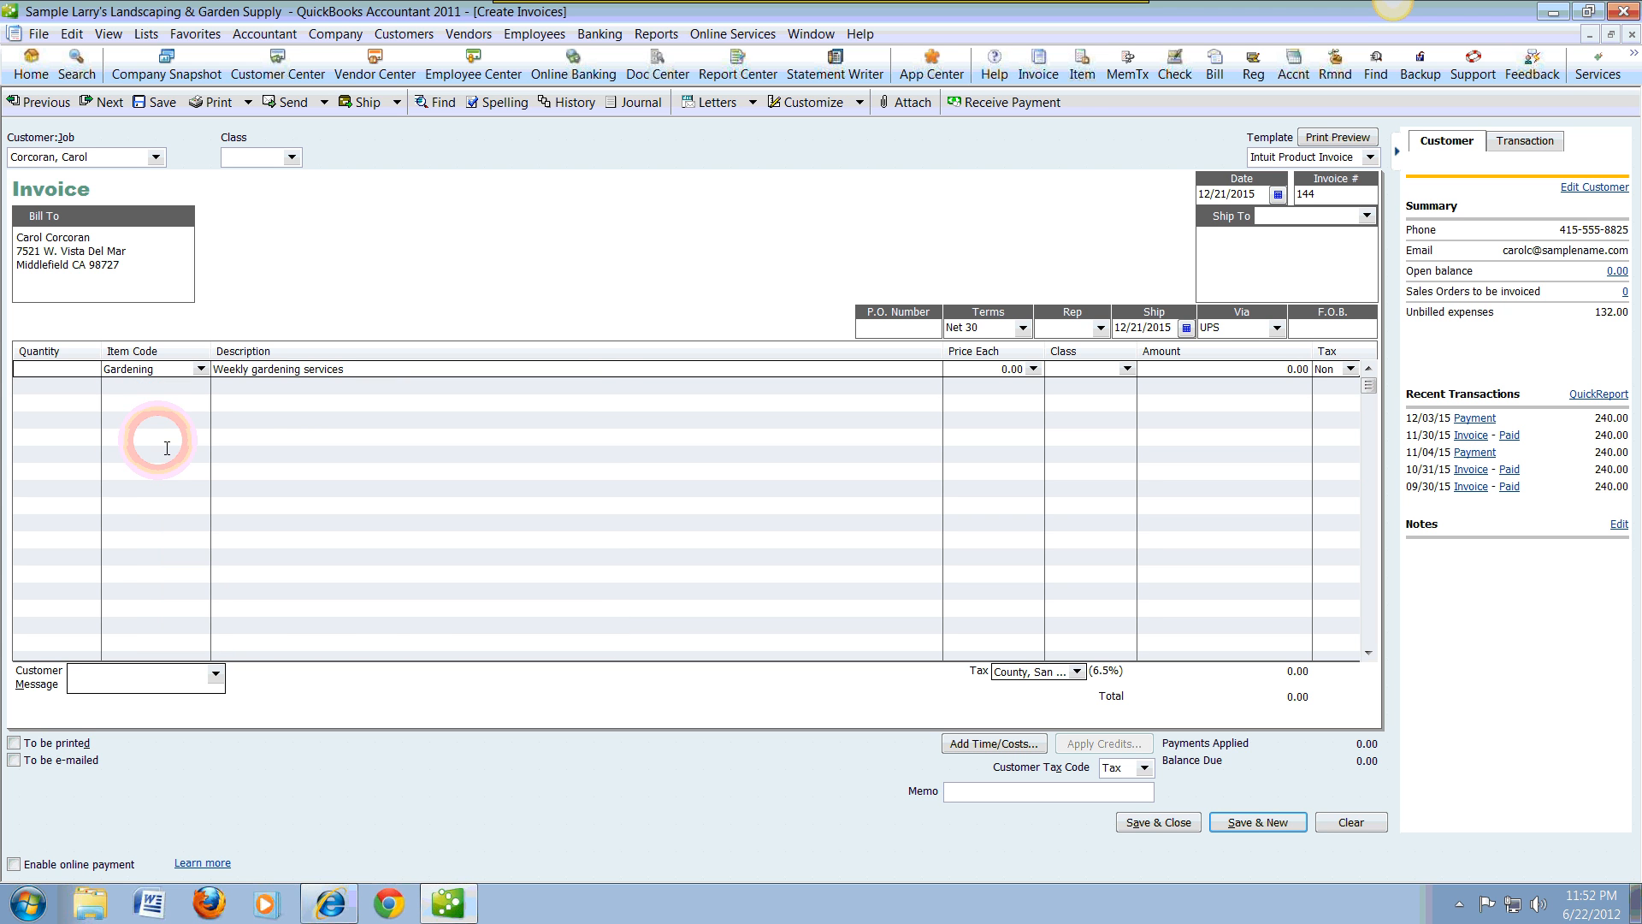
pyautogui.click(1017, 370)
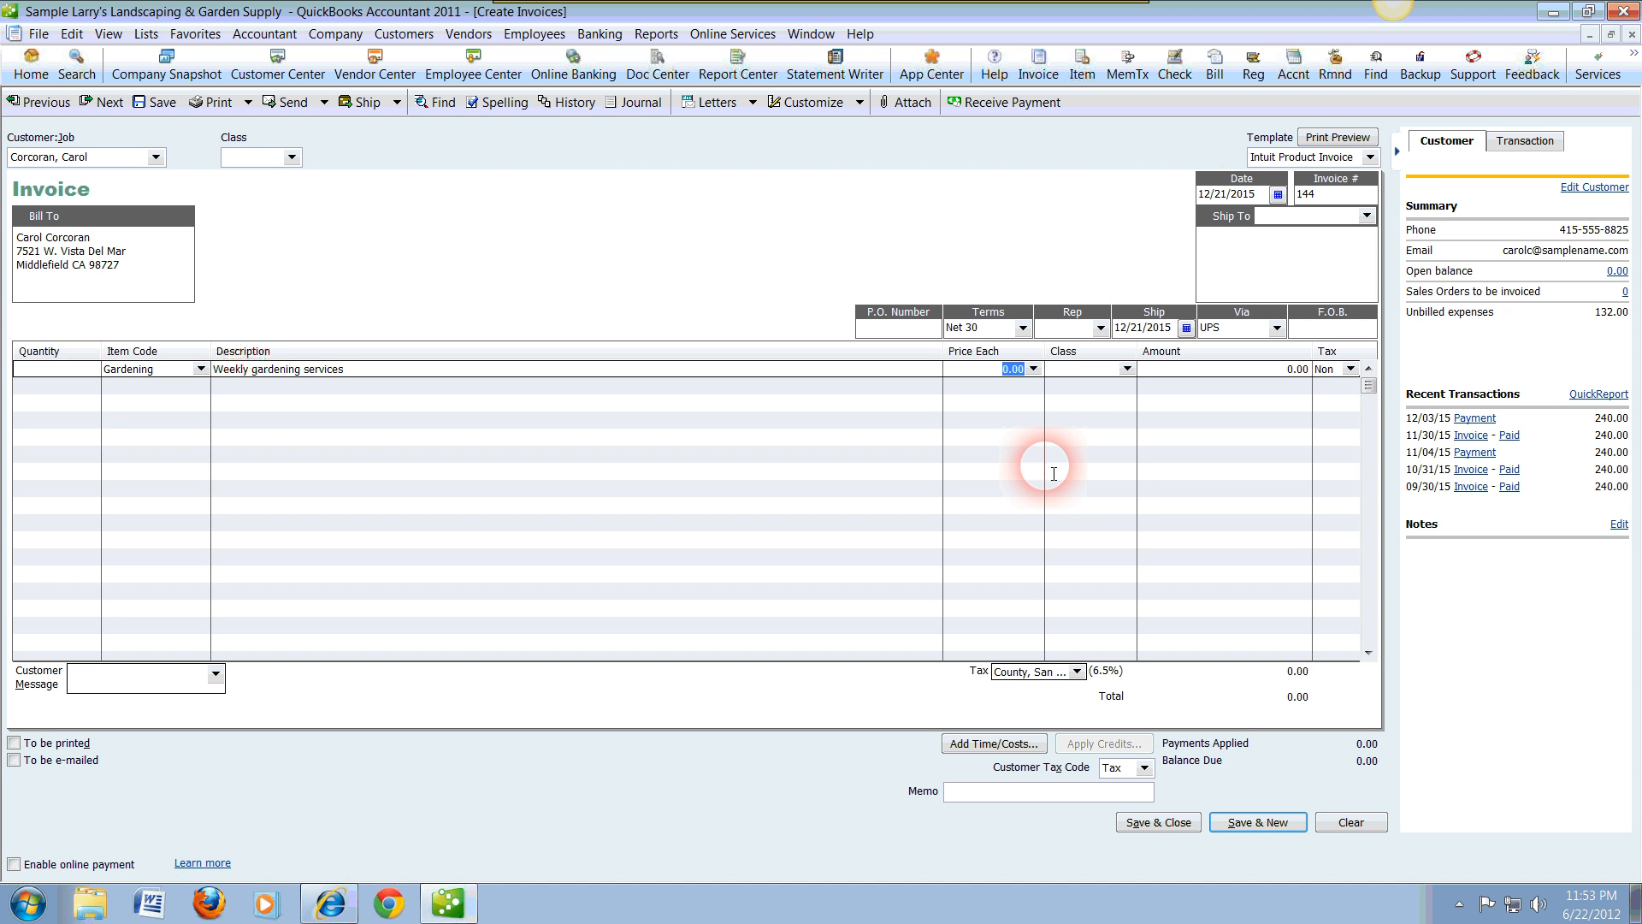
pyautogui.write('325.00')
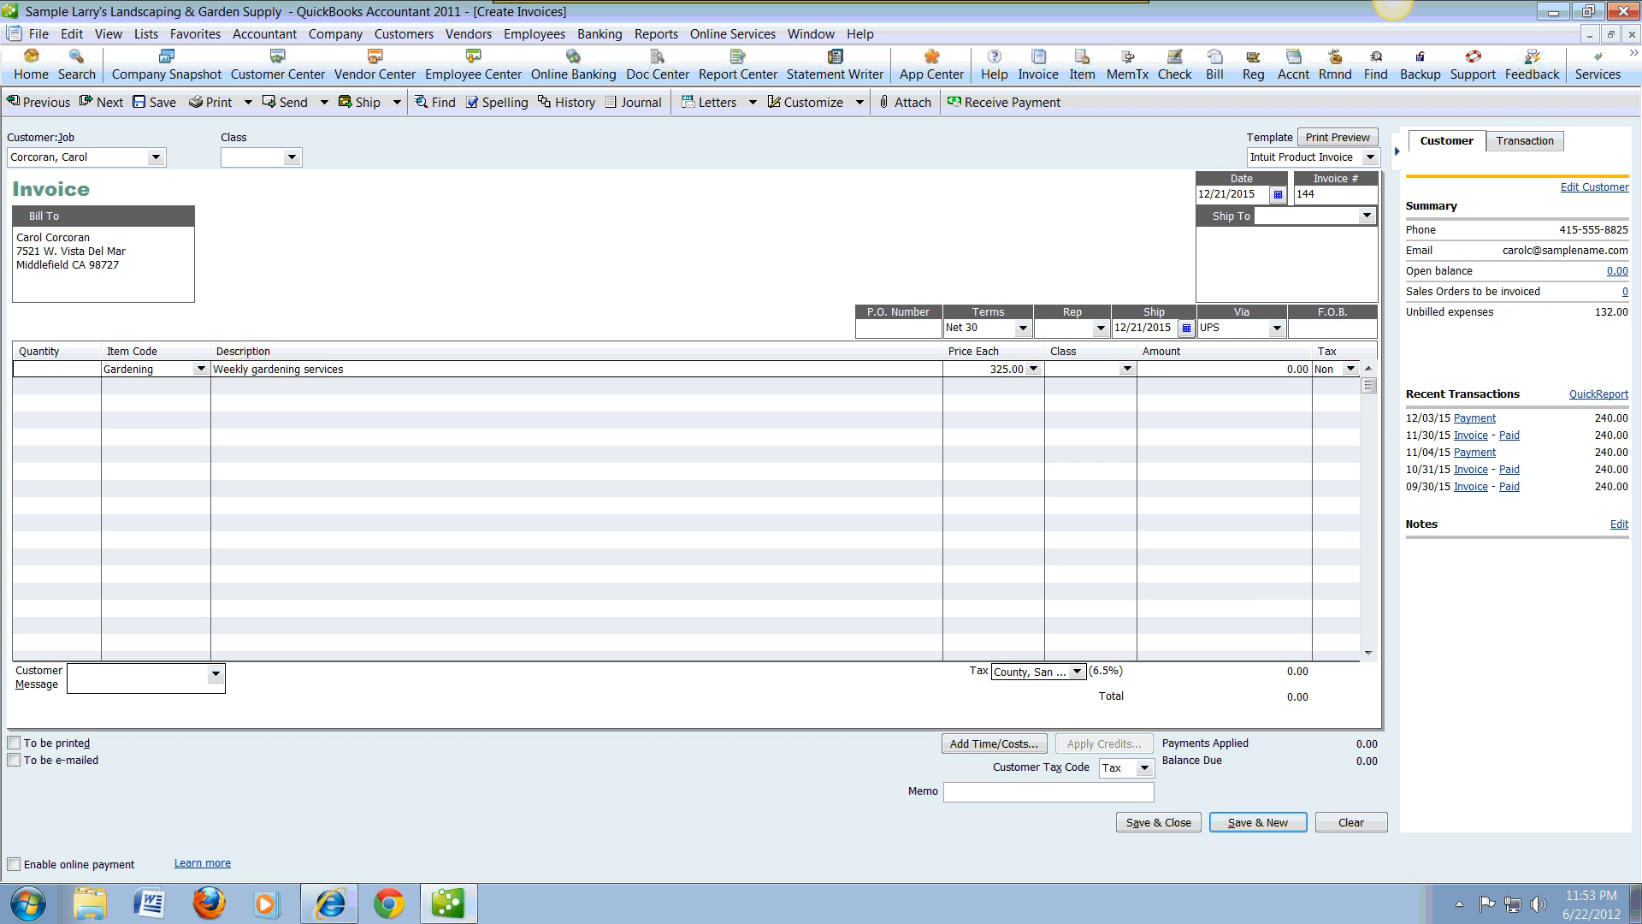
pyautogui.press('Tab')
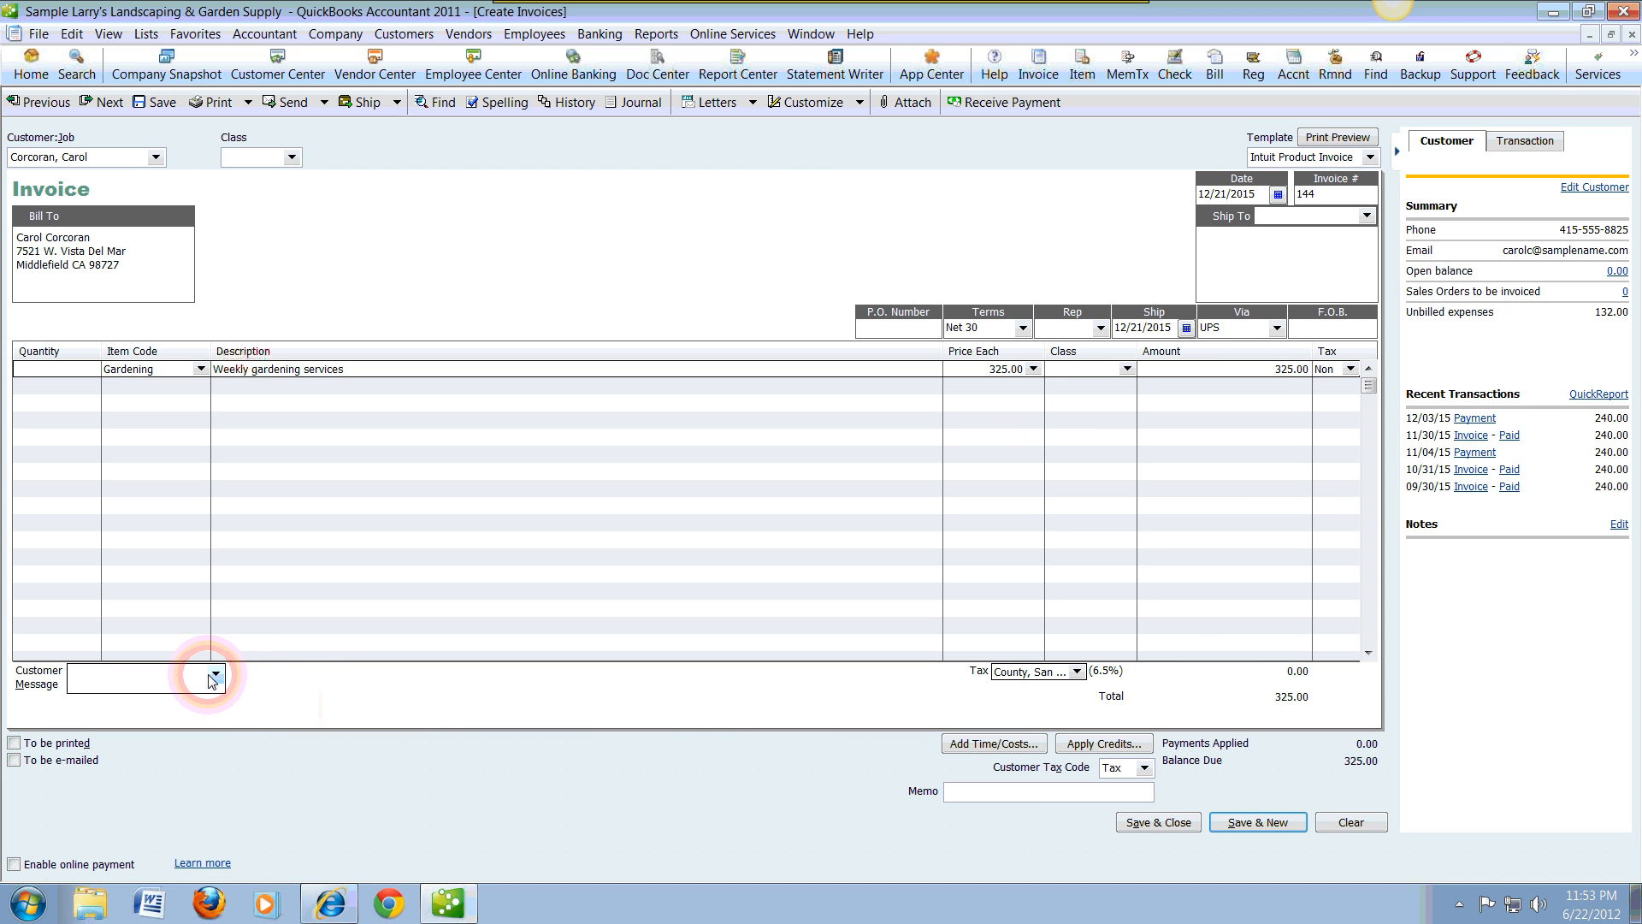
# Step: Set the invoice's customer message to "Thank you for your business." and its memo to "Inv # 144"
pyautogui.click(216, 676)
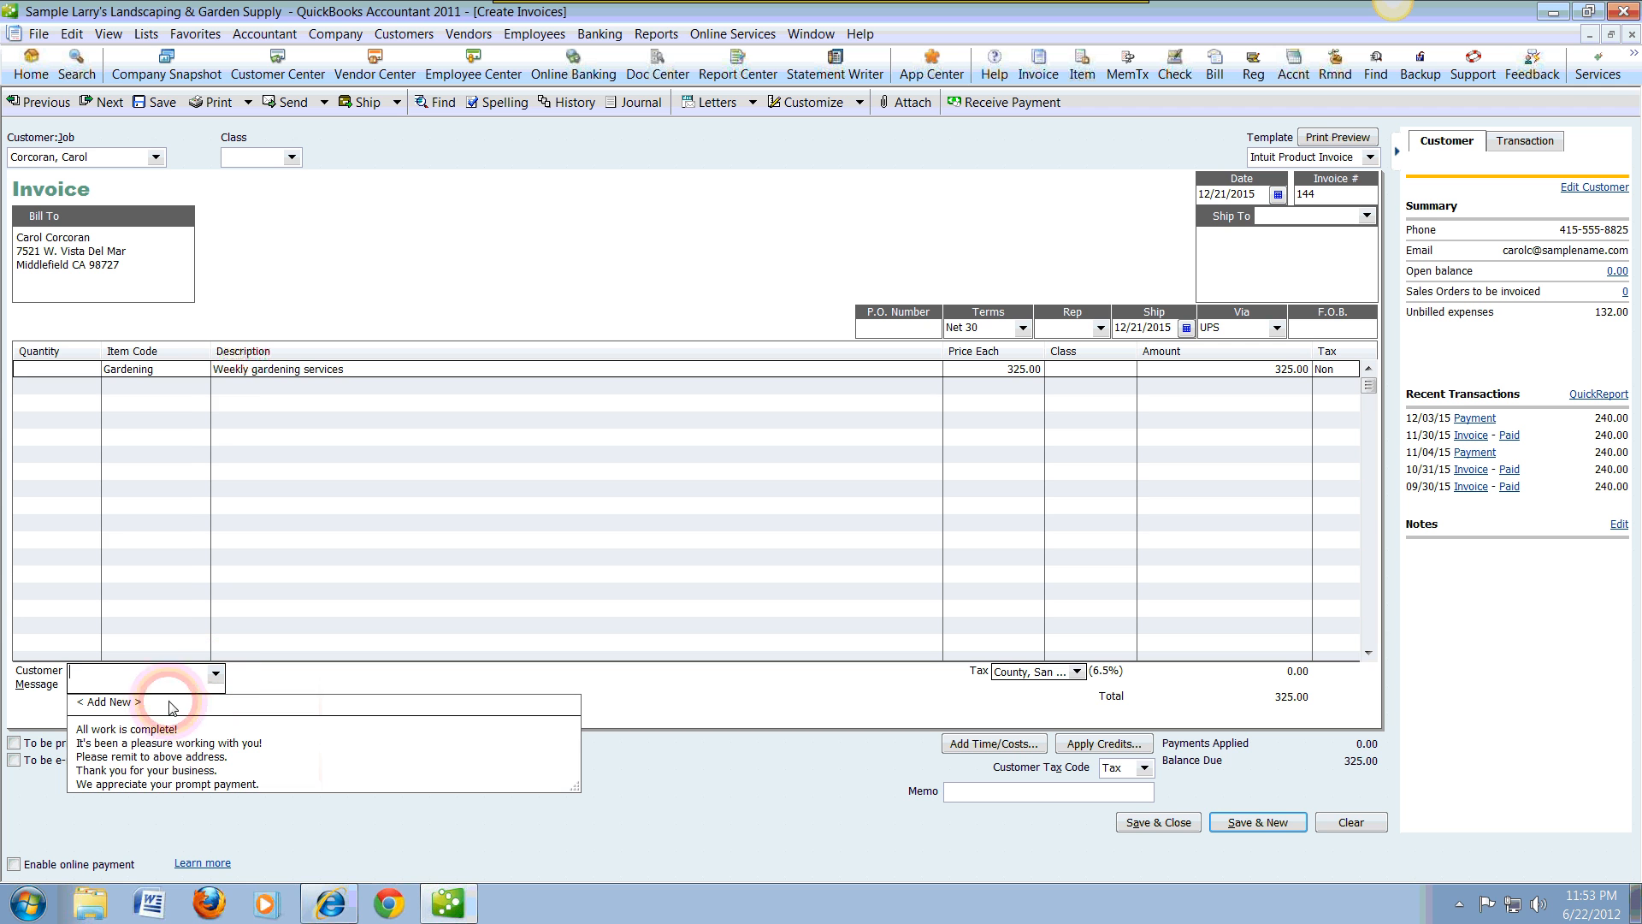
pyautogui.click(150, 771)
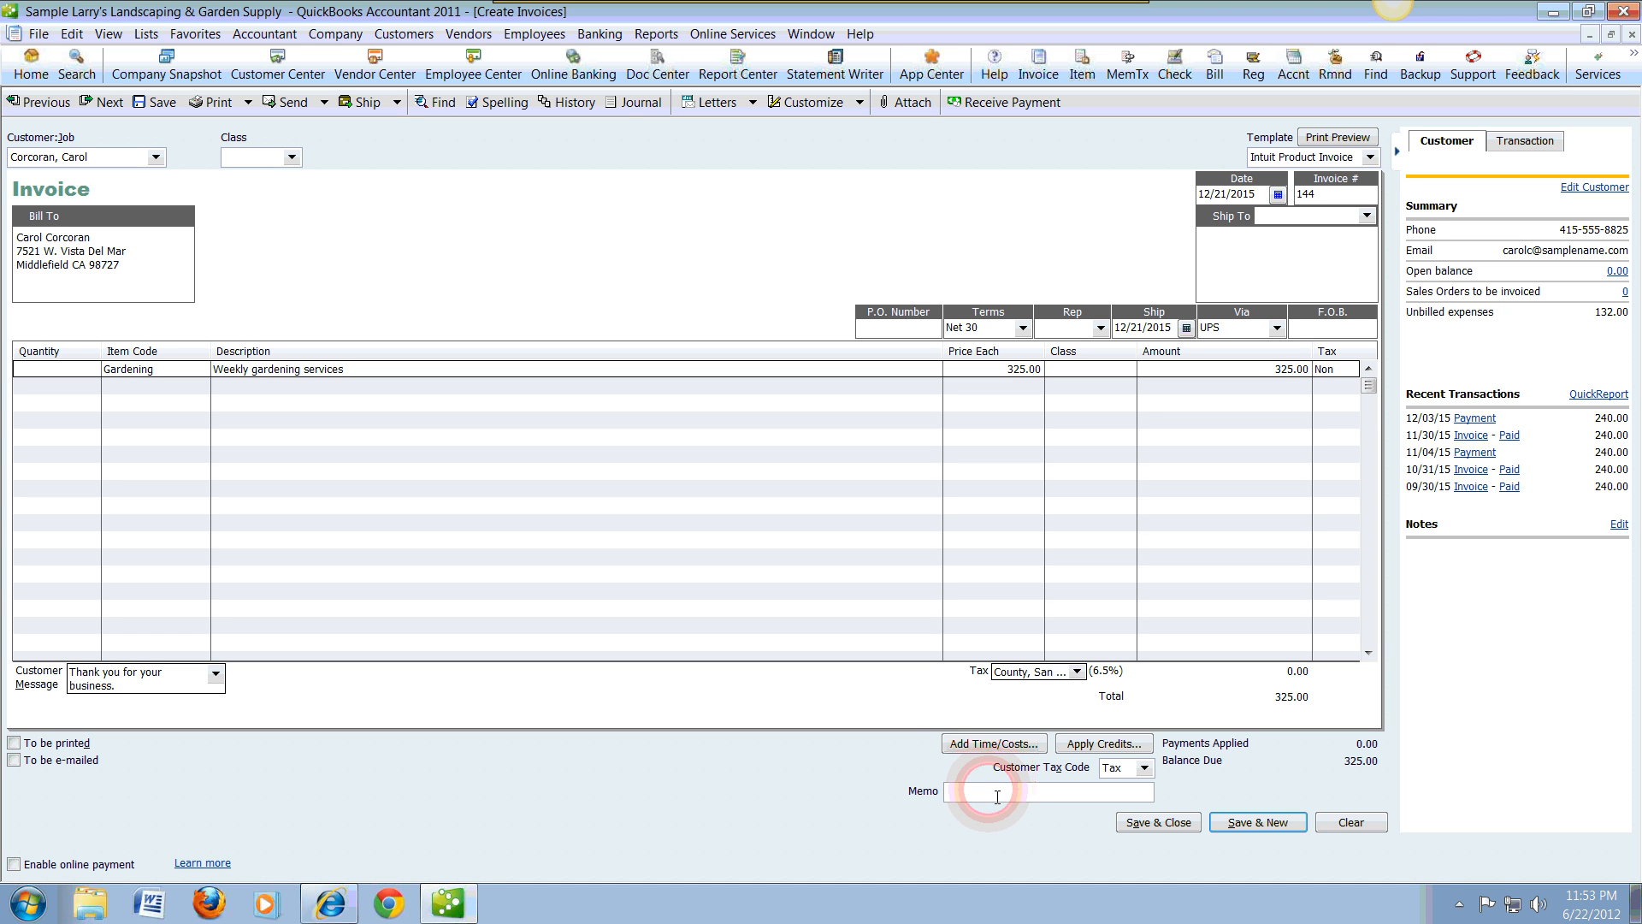
pyautogui.write('In')
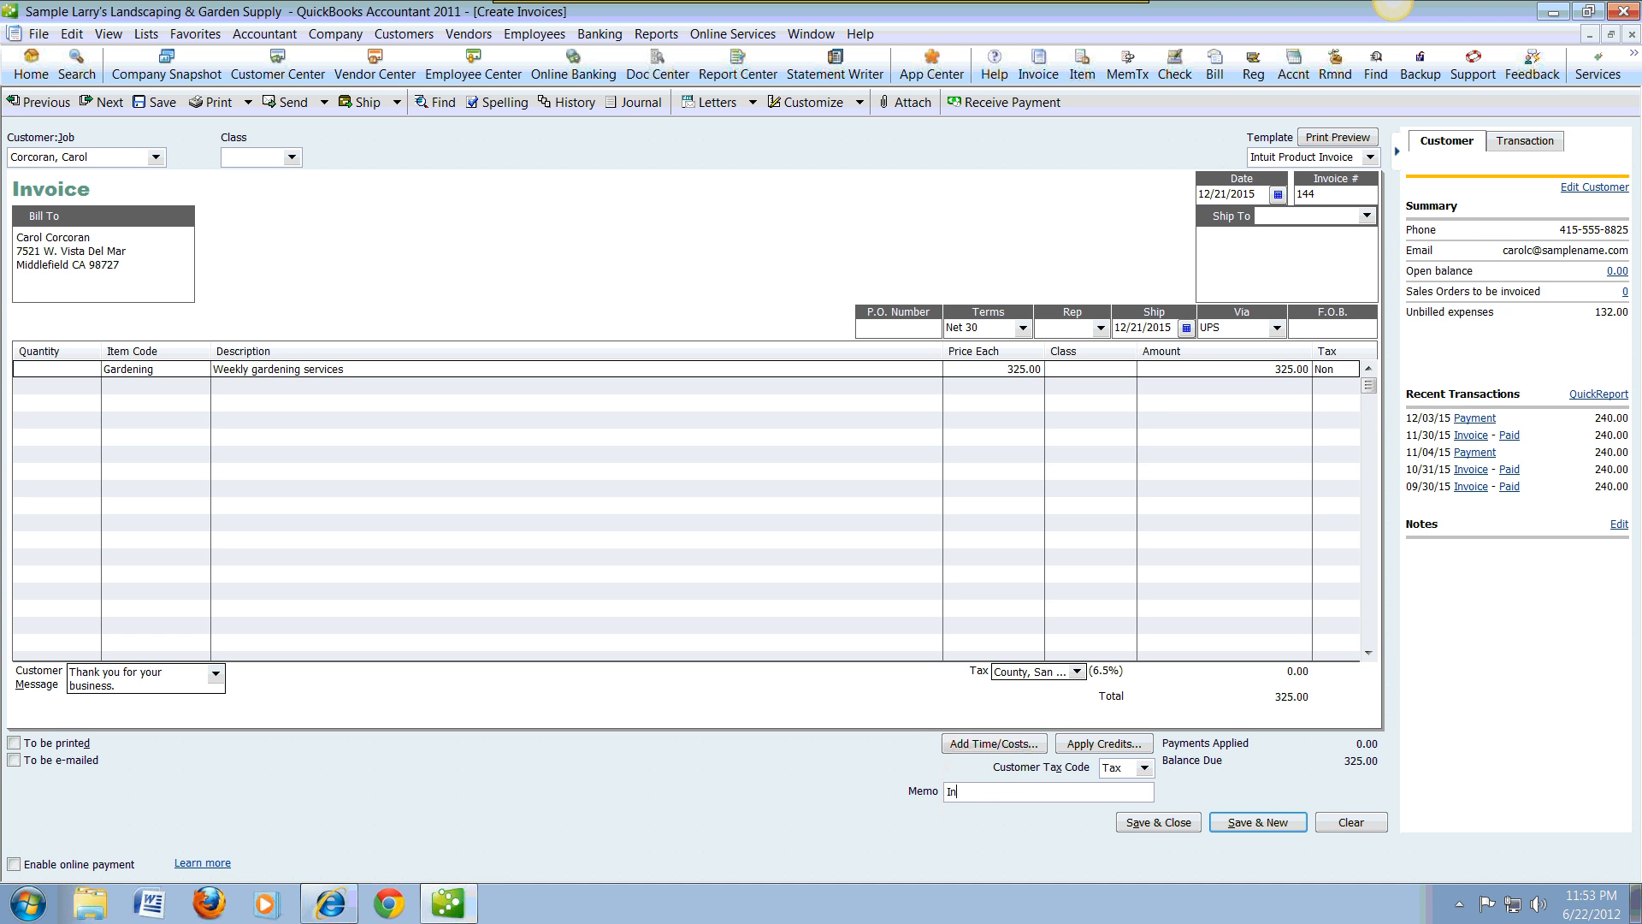
pyautogui.write('v # 144')
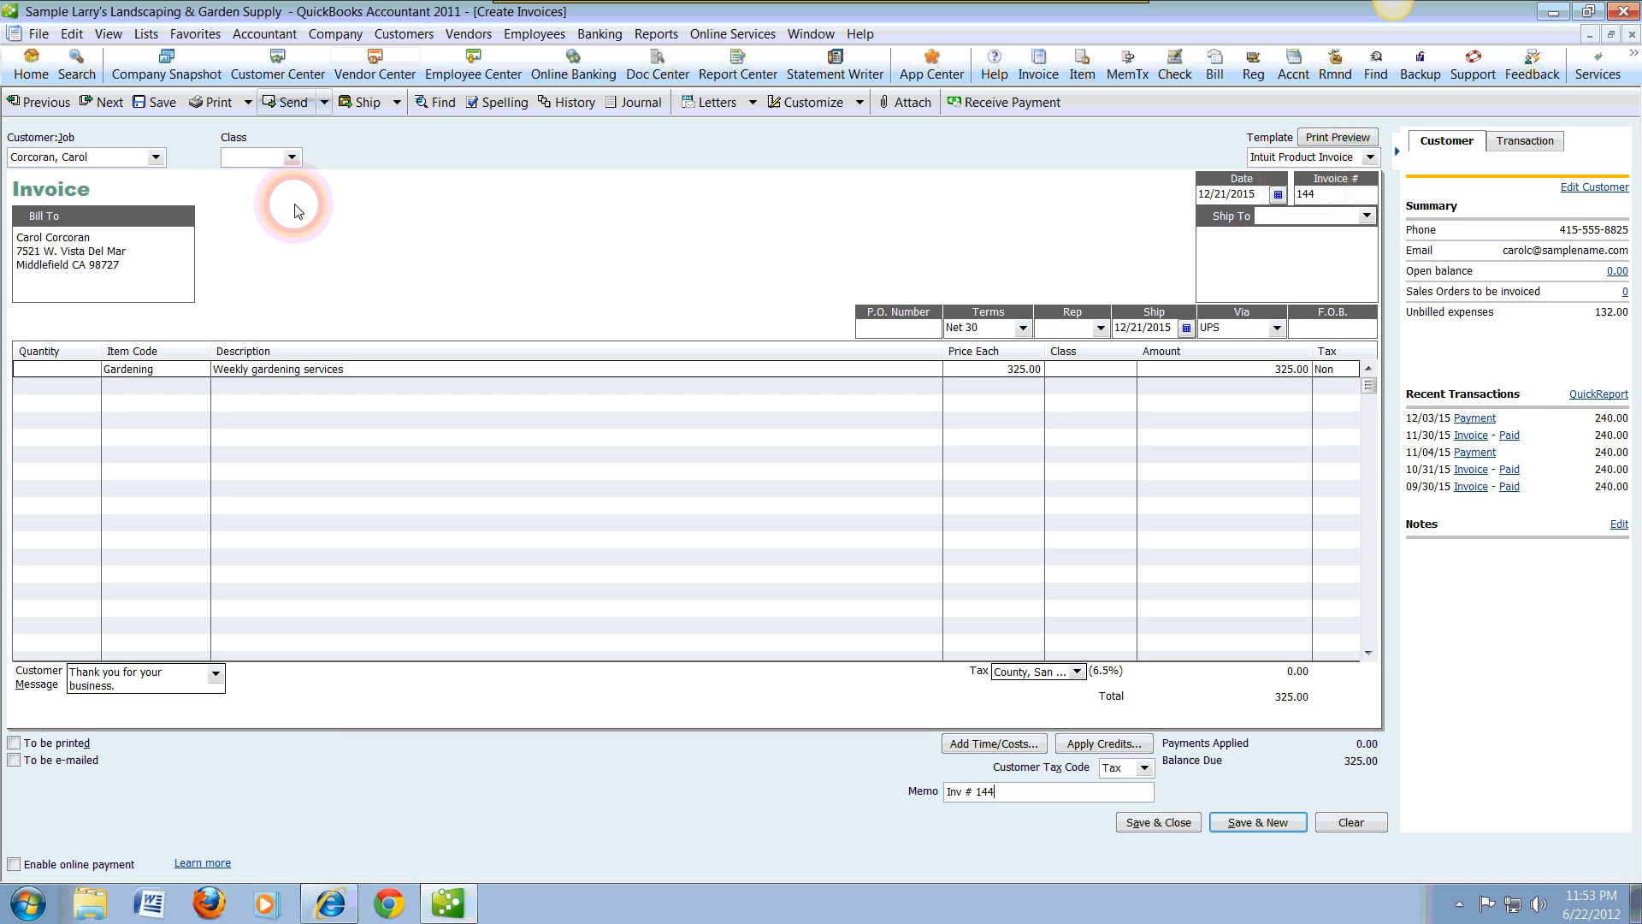
# Step: Try to e-mail the invoice, skipping the spelling corrections and agreeing to create an Outlook profile, dismiss the Outlook notice, and reopen the sending options
pyautogui.click(325, 103)
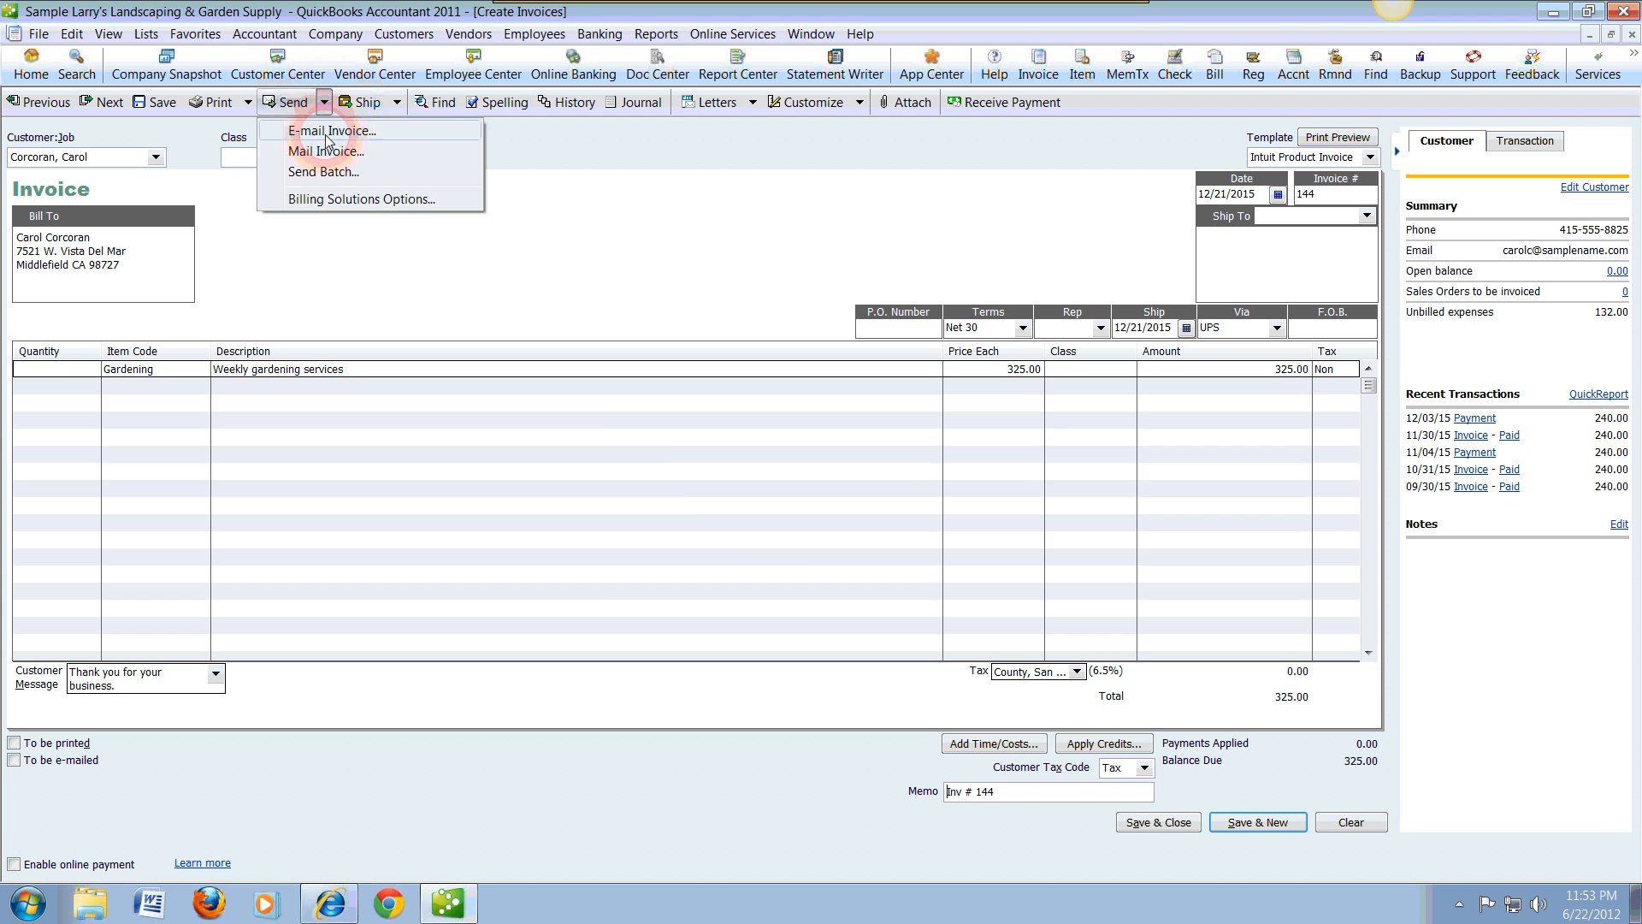
pyautogui.click(325, 133)
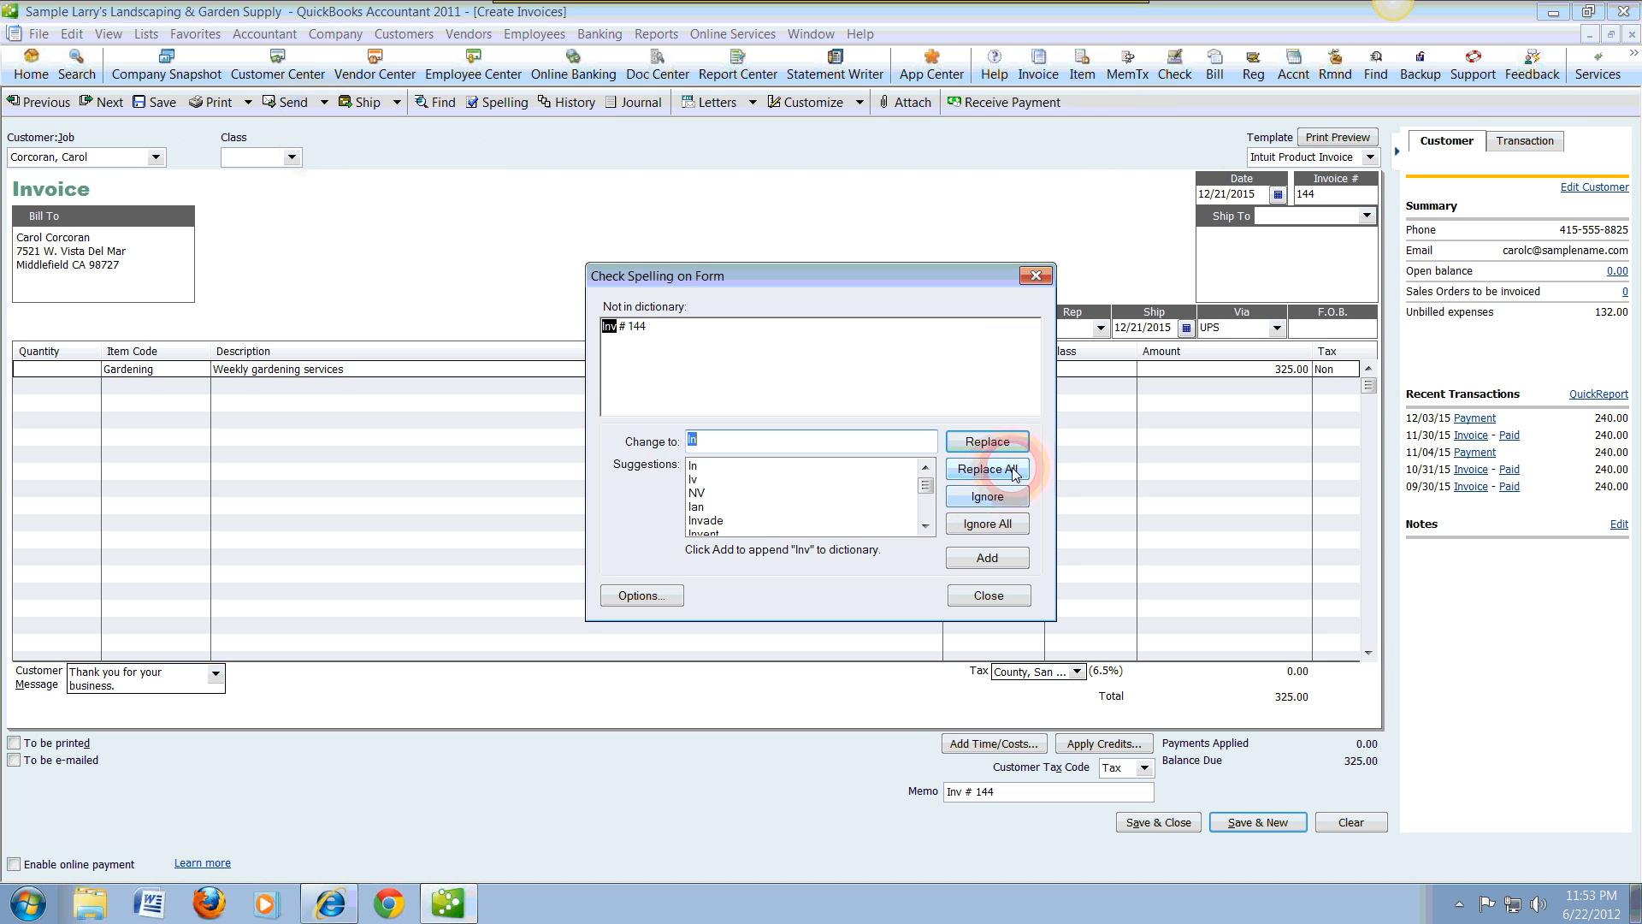
pyautogui.click(988, 596)
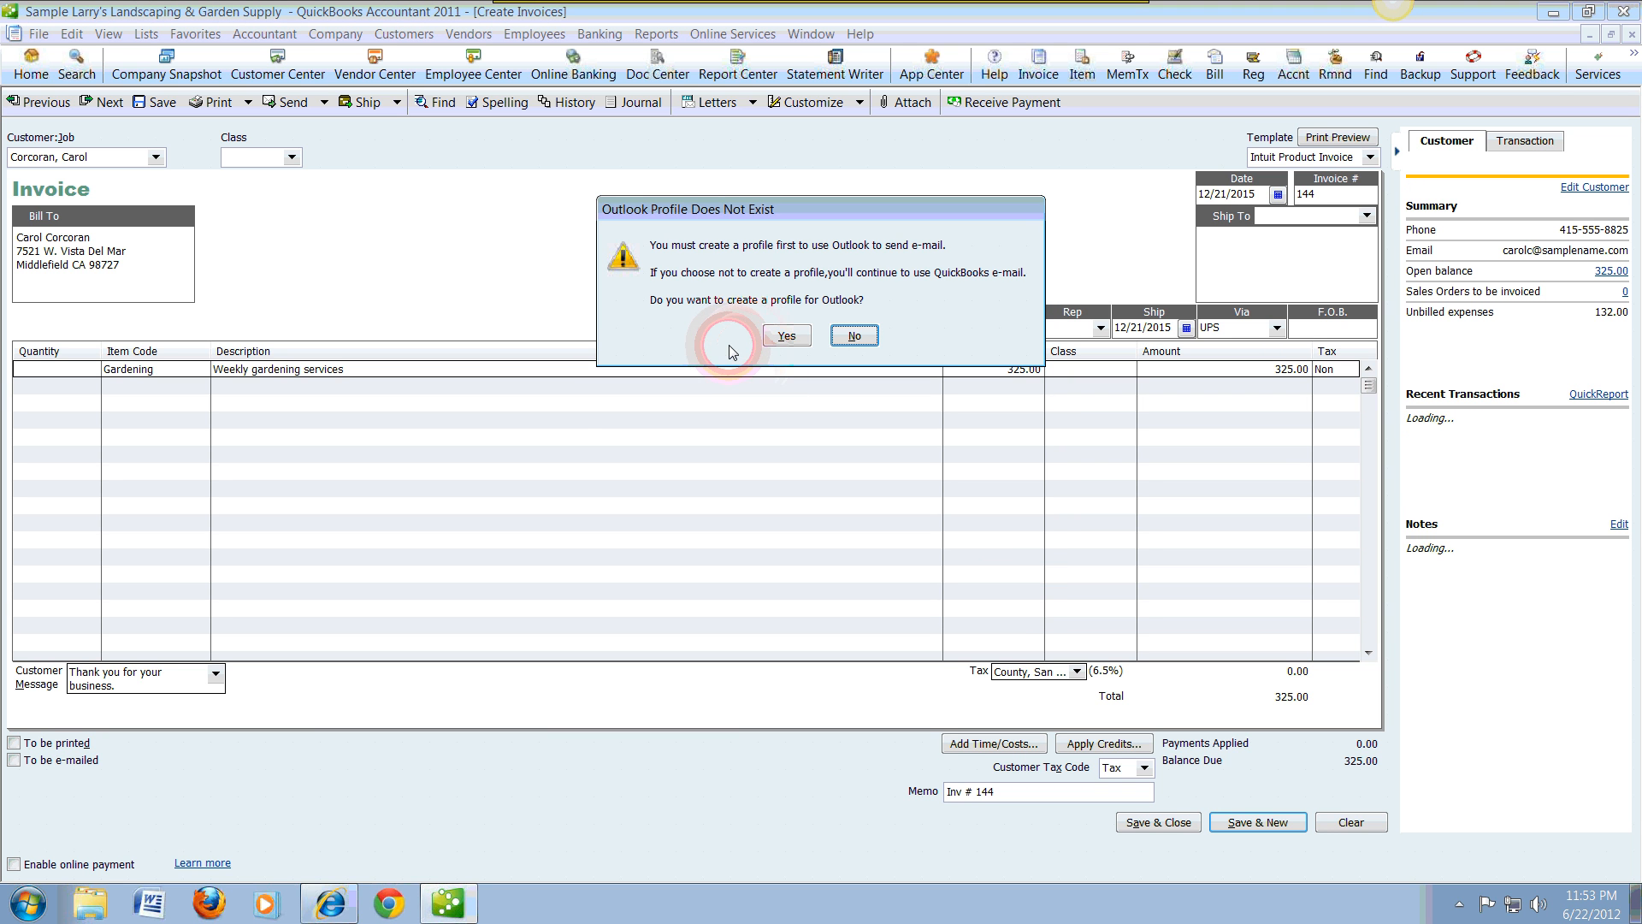
pyautogui.click(787, 335)
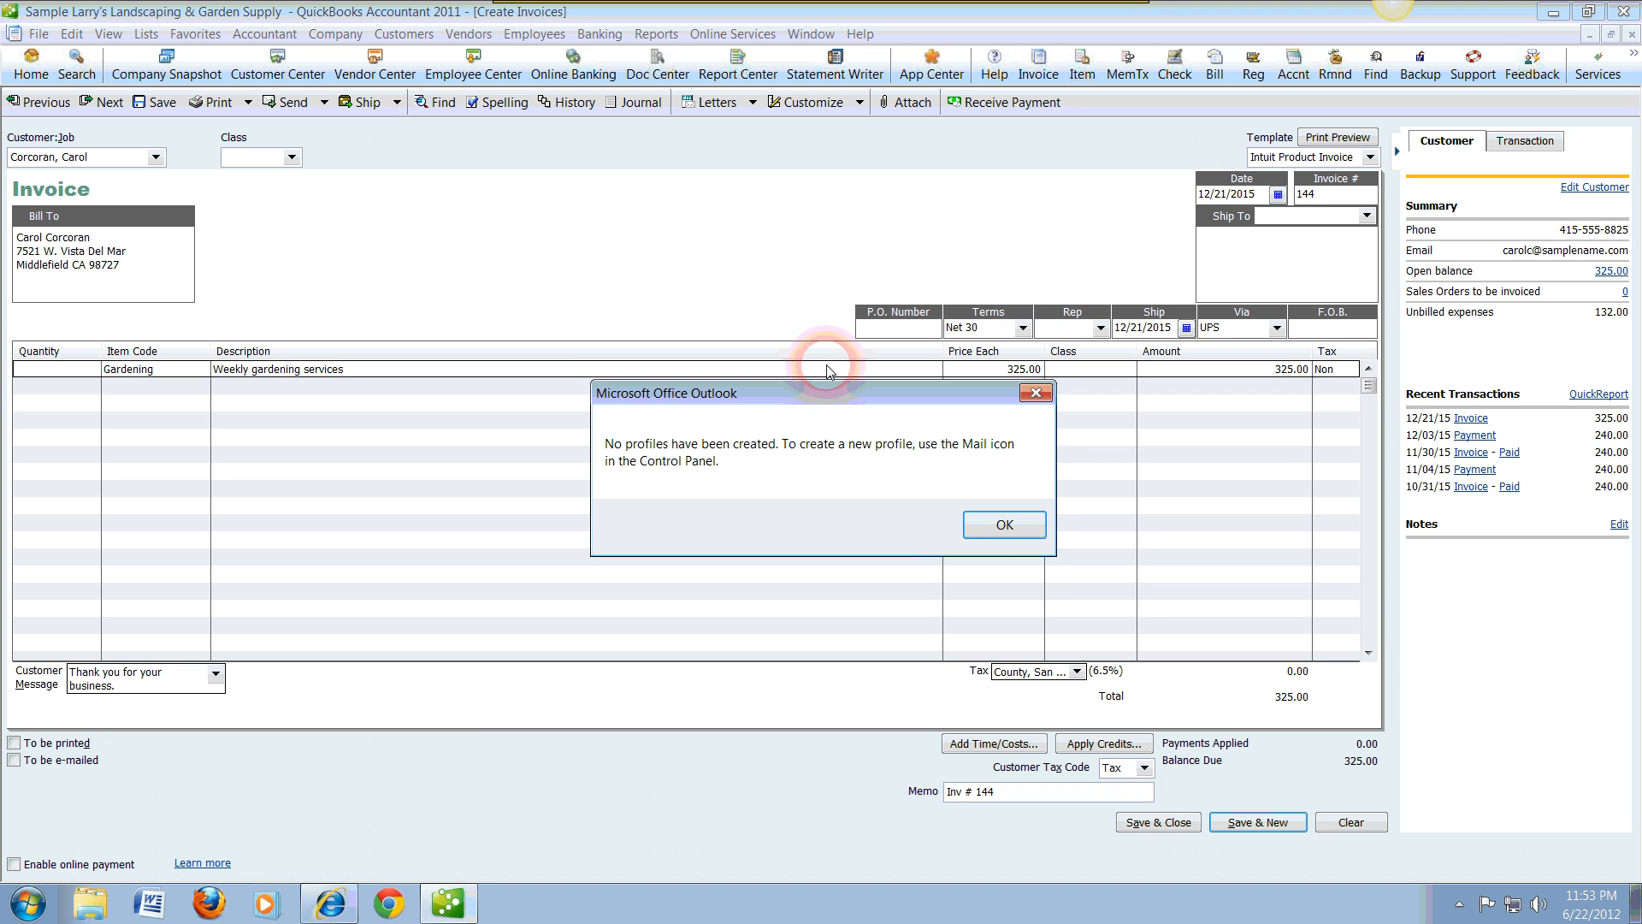
pyautogui.click(1038, 396)
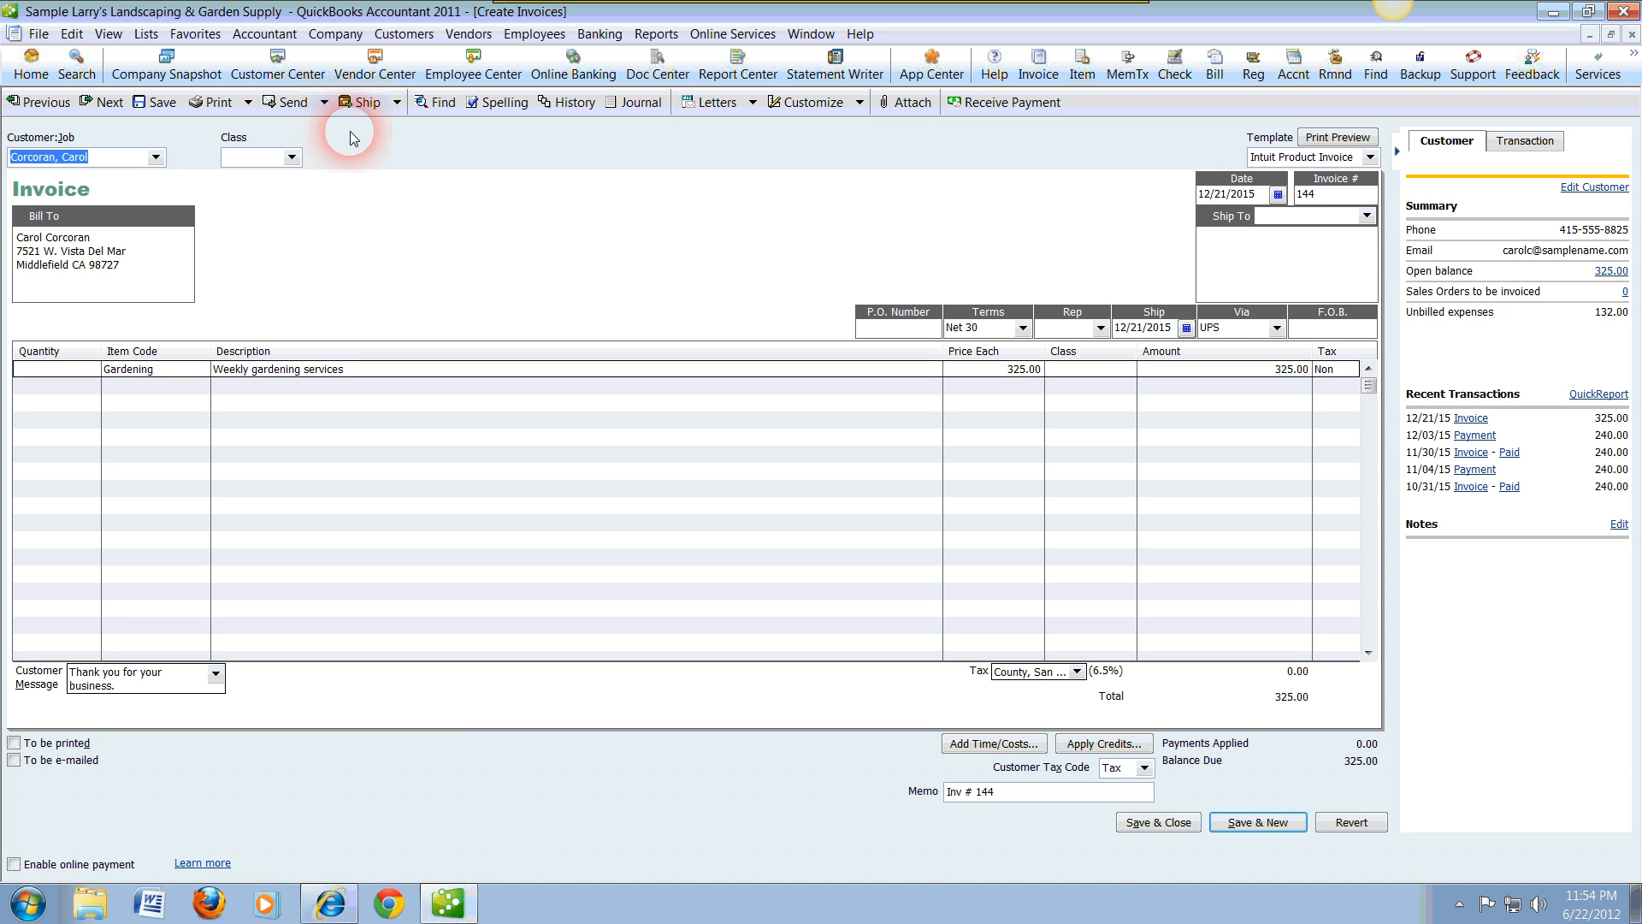
pyautogui.click(325, 103)
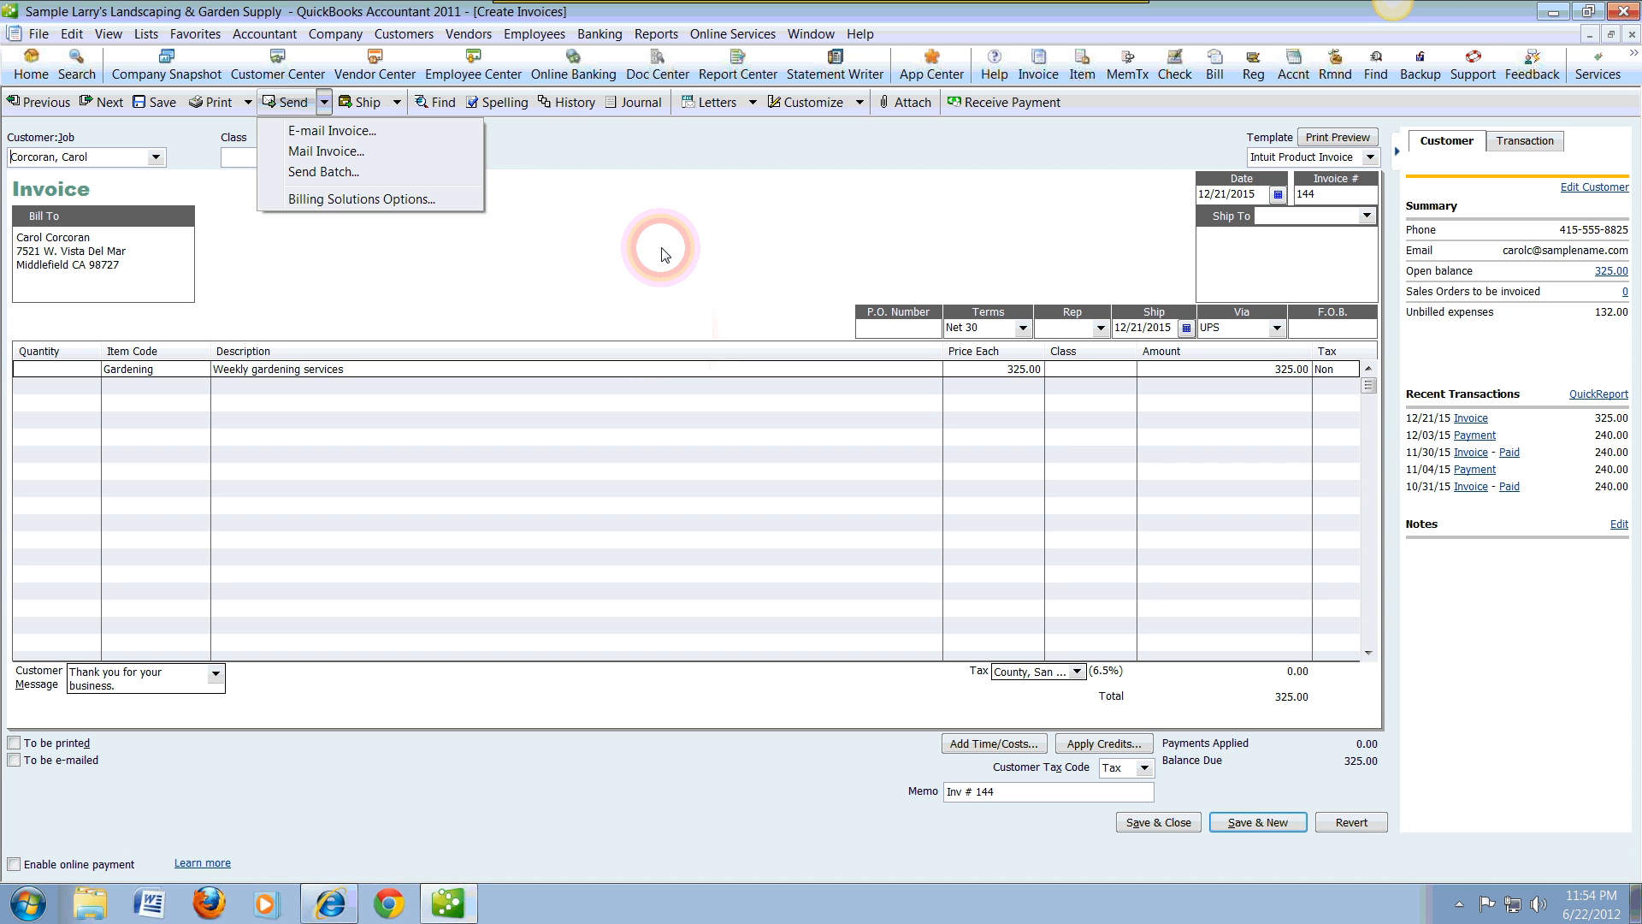
# Step: Dismiss the sending options without sending, and save and close the customer's invoice
pyautogui.click(570, 103)
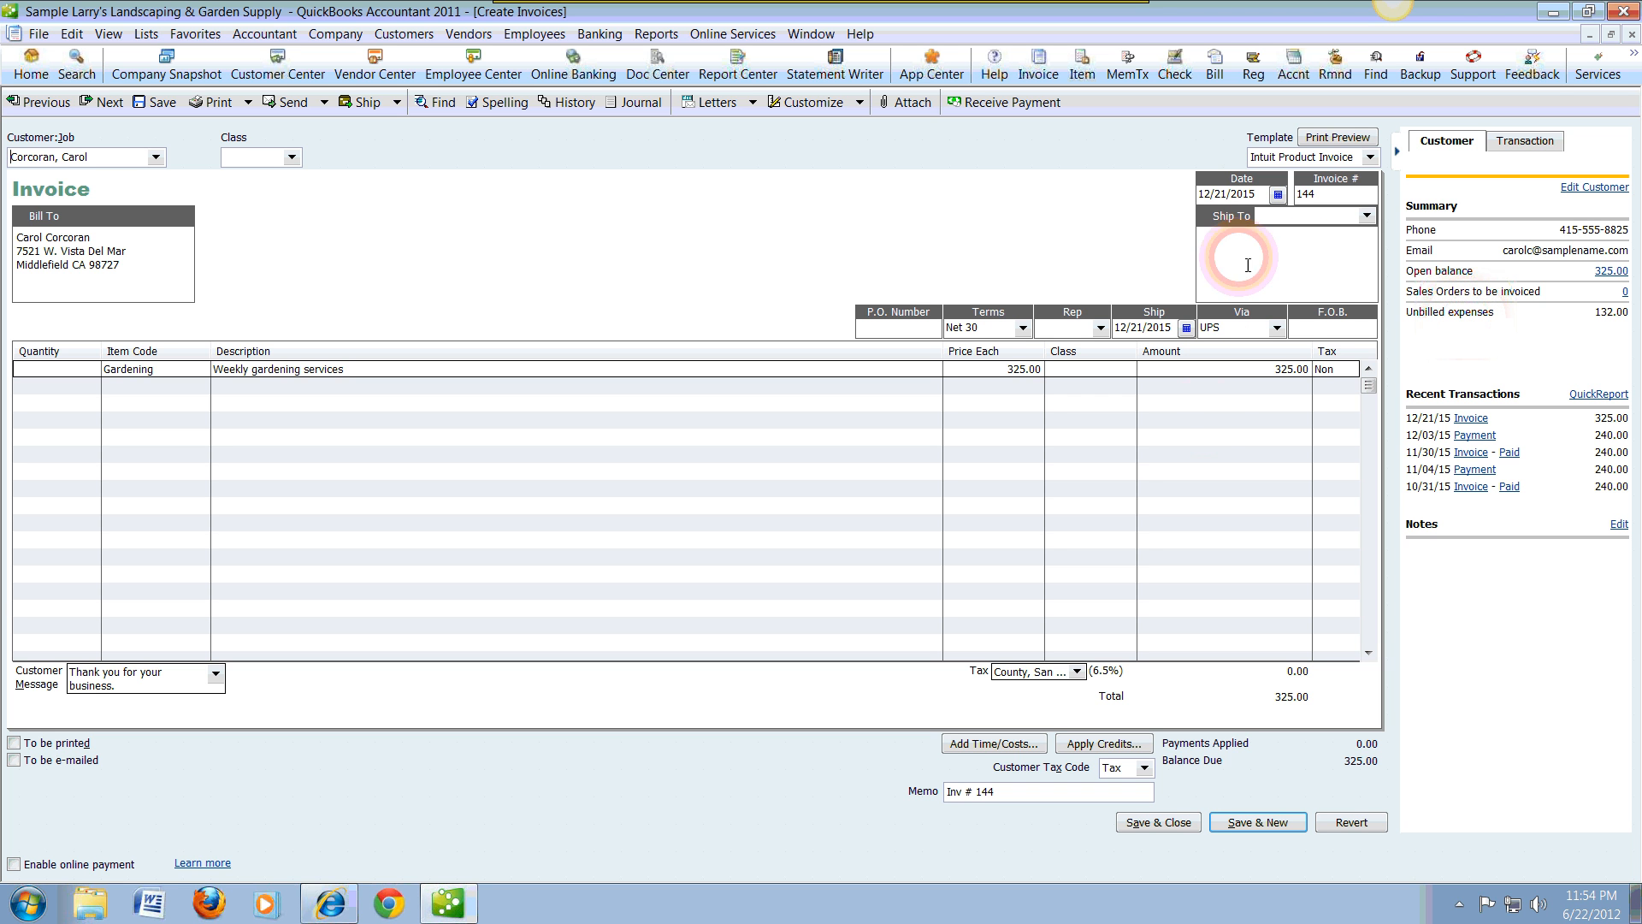
pyautogui.click(1168, 822)
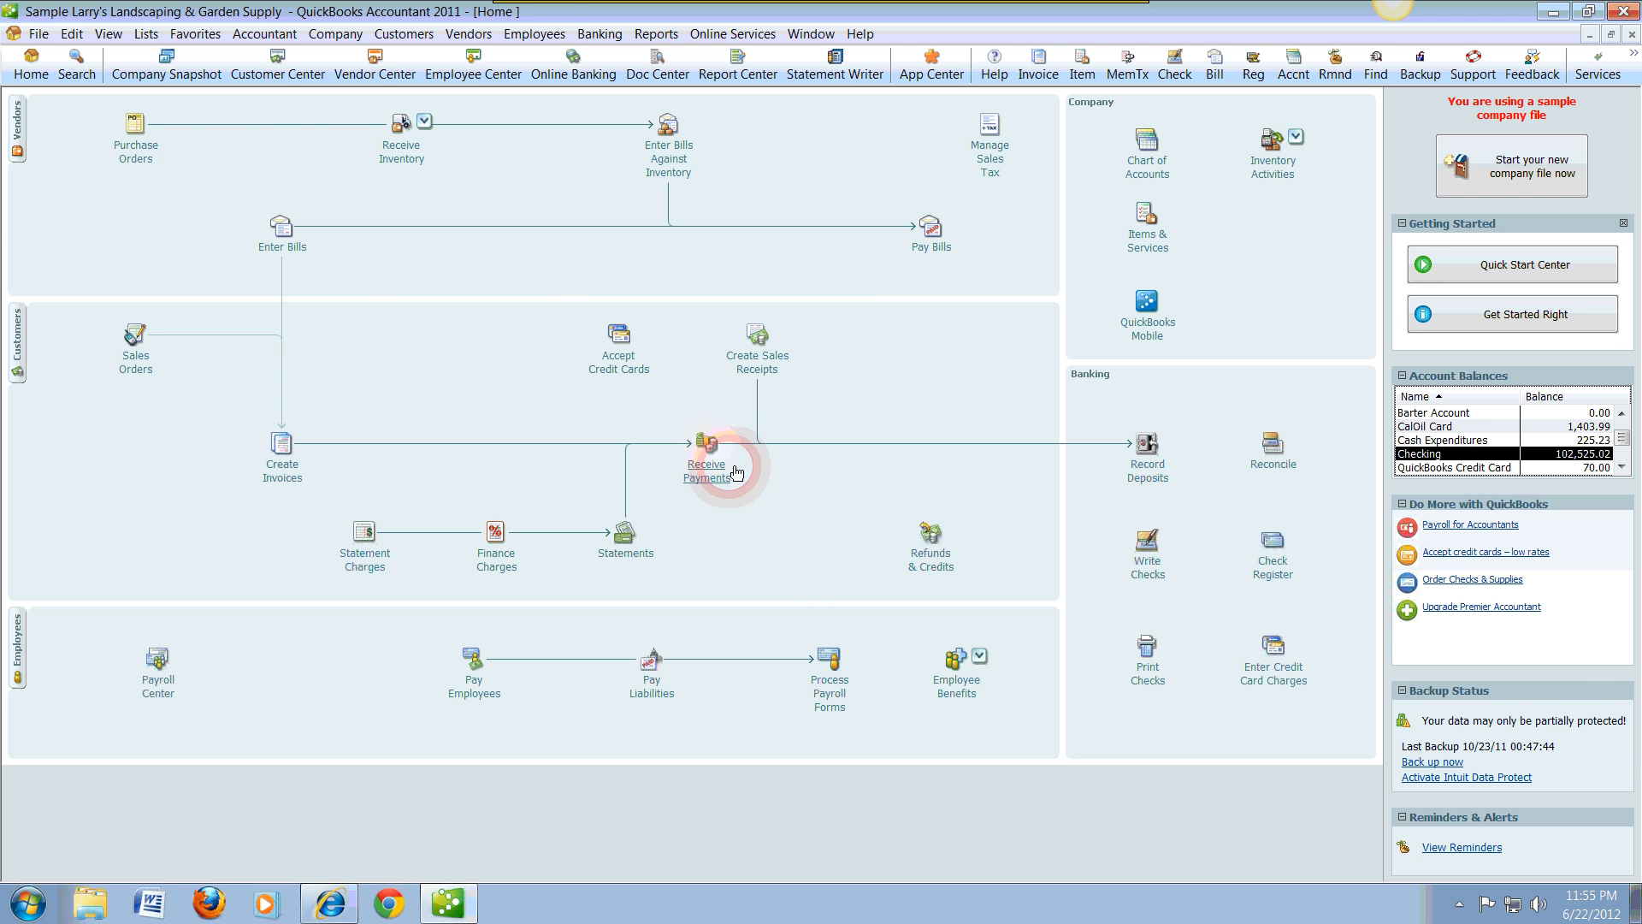
# Step: Start a received payment for the invoiced customer with an amount of 325.00 applied to invoice 144
pyautogui.click(706, 443)
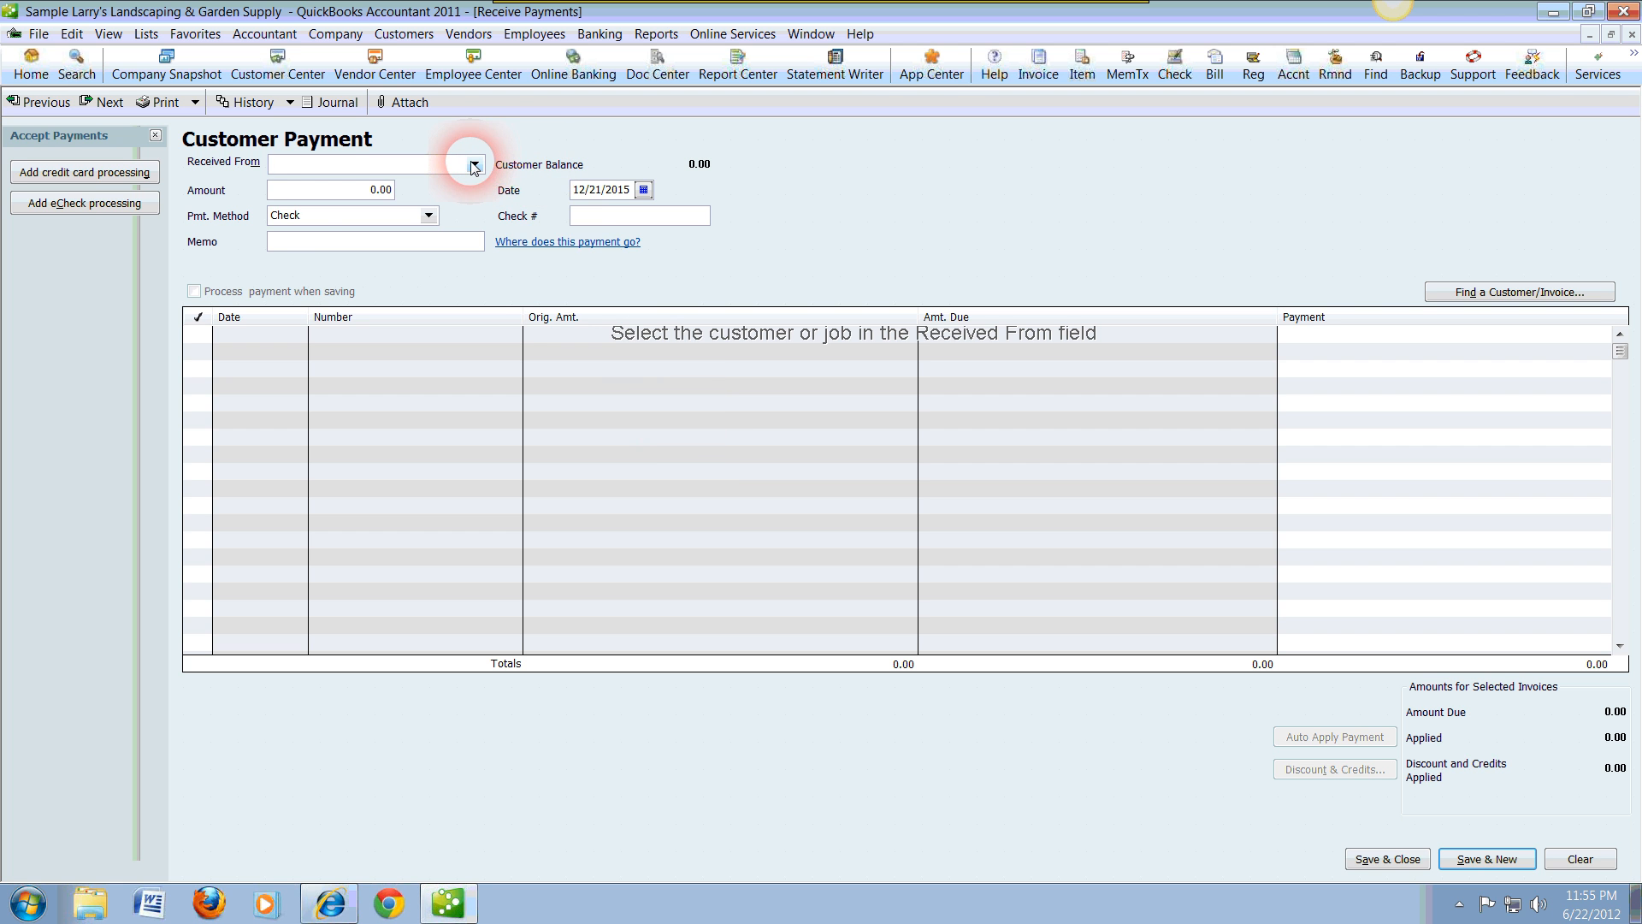
pyautogui.write('Corcoran, Carol')
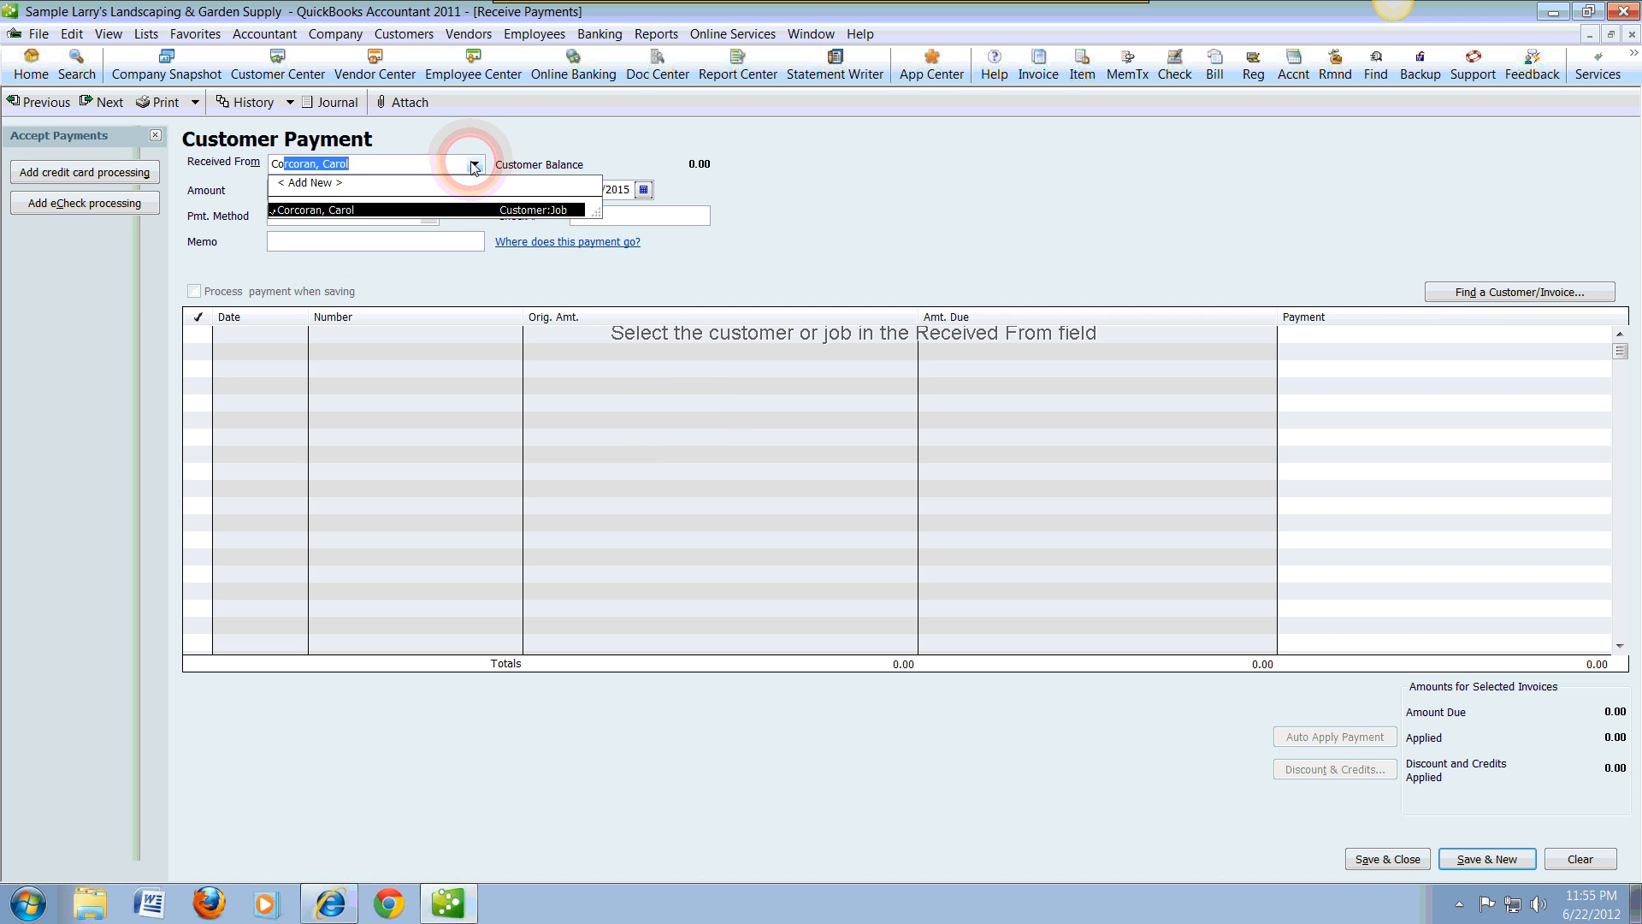
pyautogui.click(475, 165)
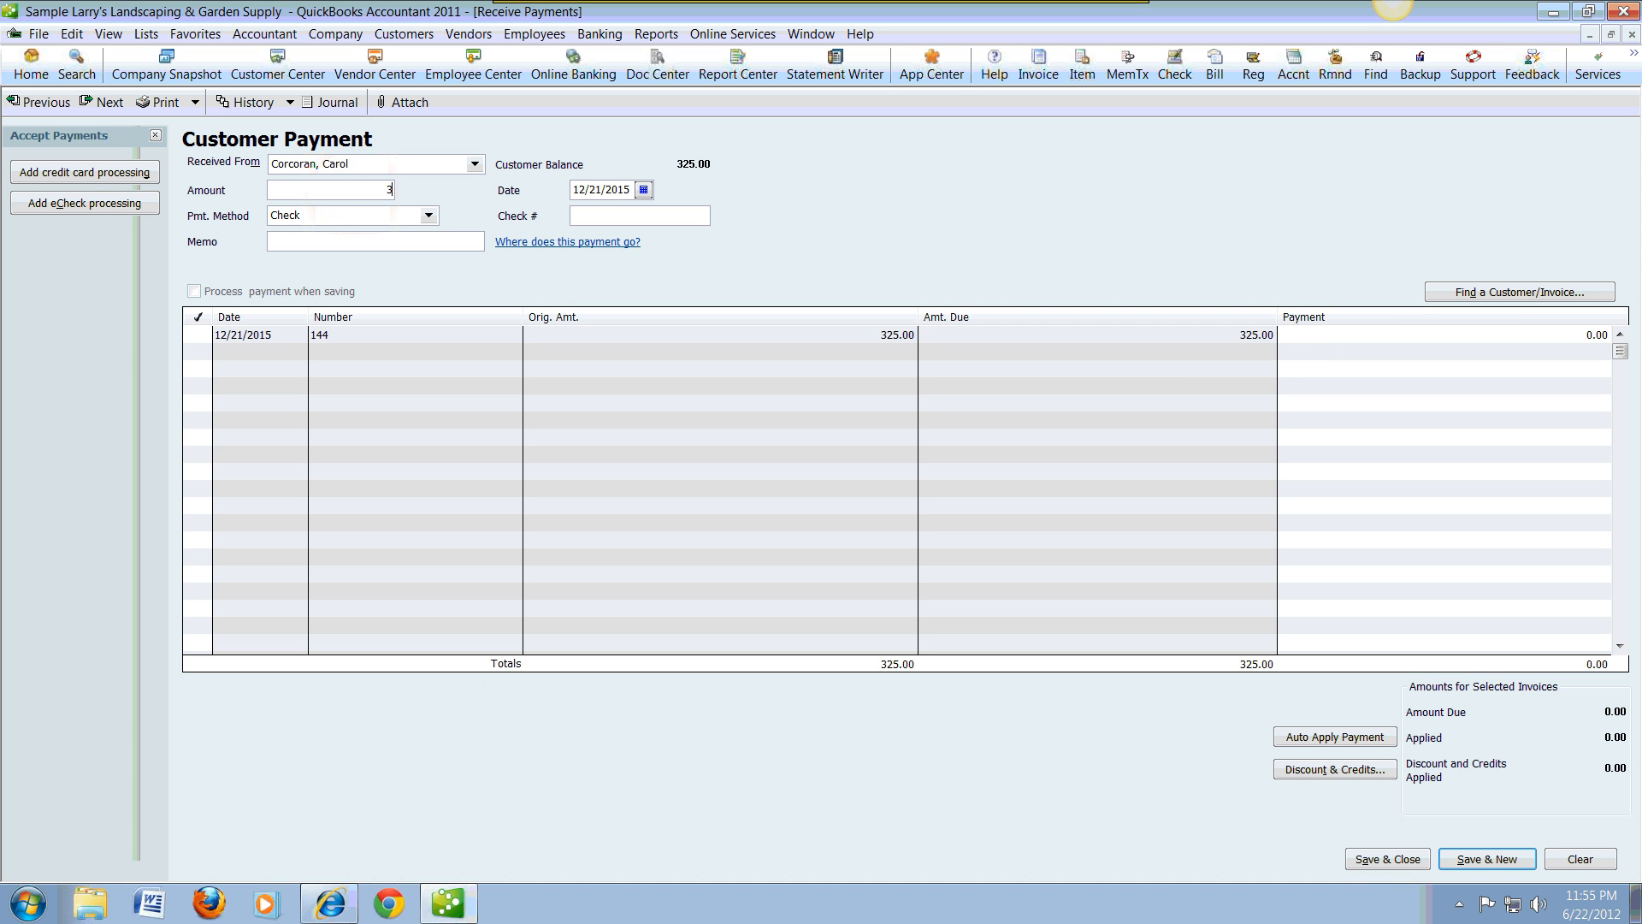
pyautogui.write('325.00')
pyautogui.press('Tab')
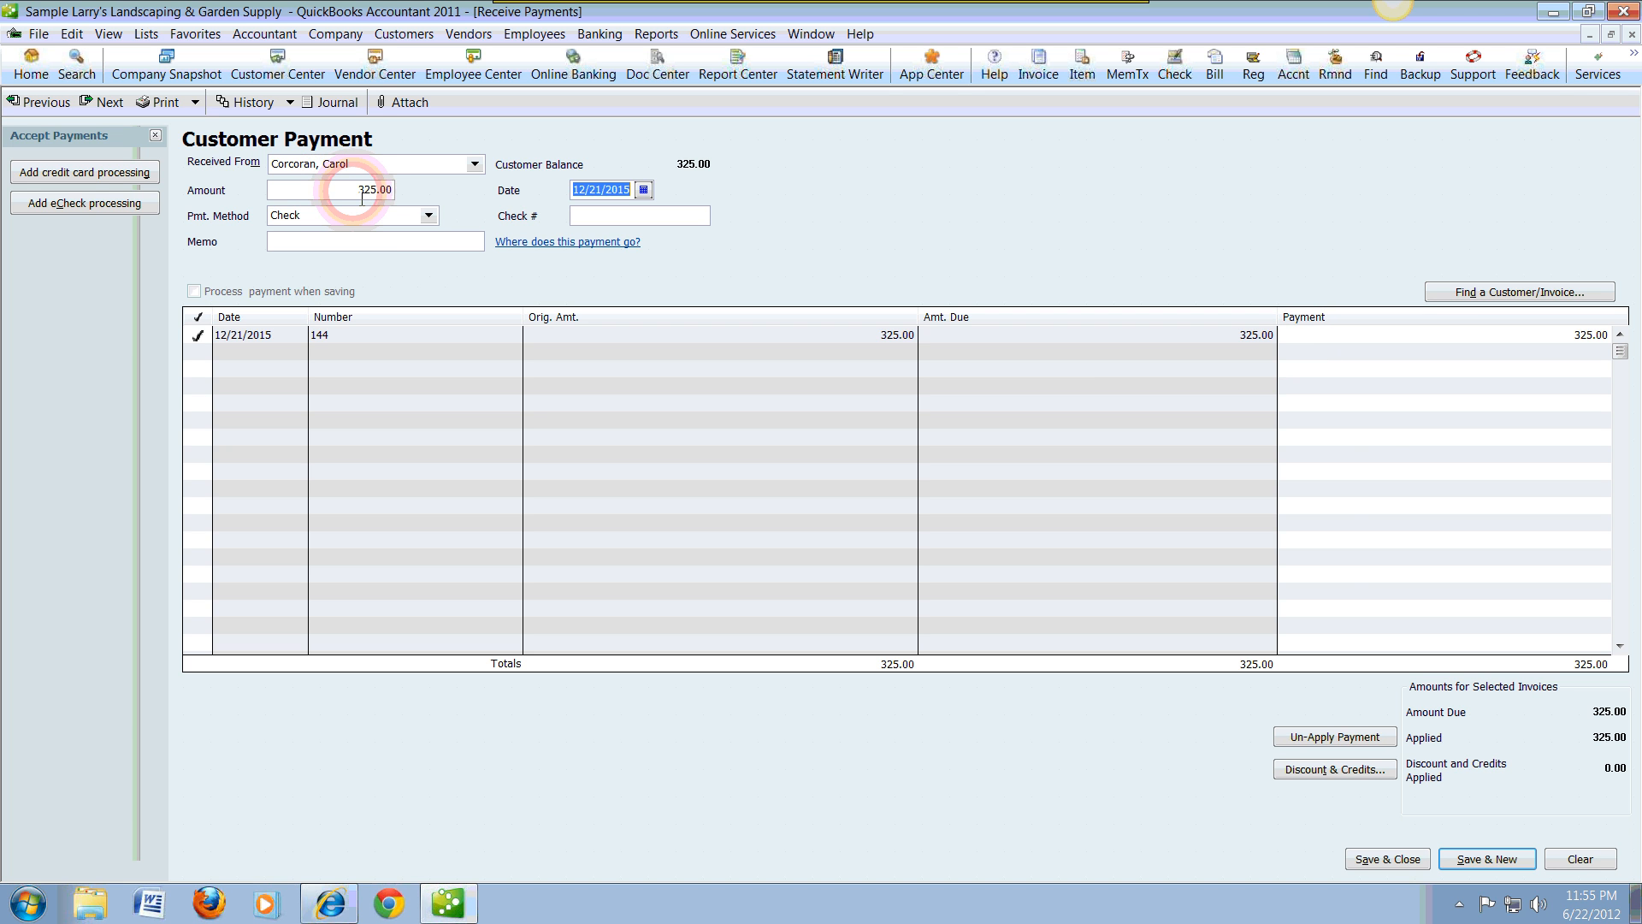
# Step: Enter check number 723 and the memo "Inv # 144" on the customer payment, and save and close it
pyautogui.press('Tab')
pyautogui.press('Tab')
pyautogui.write('7')
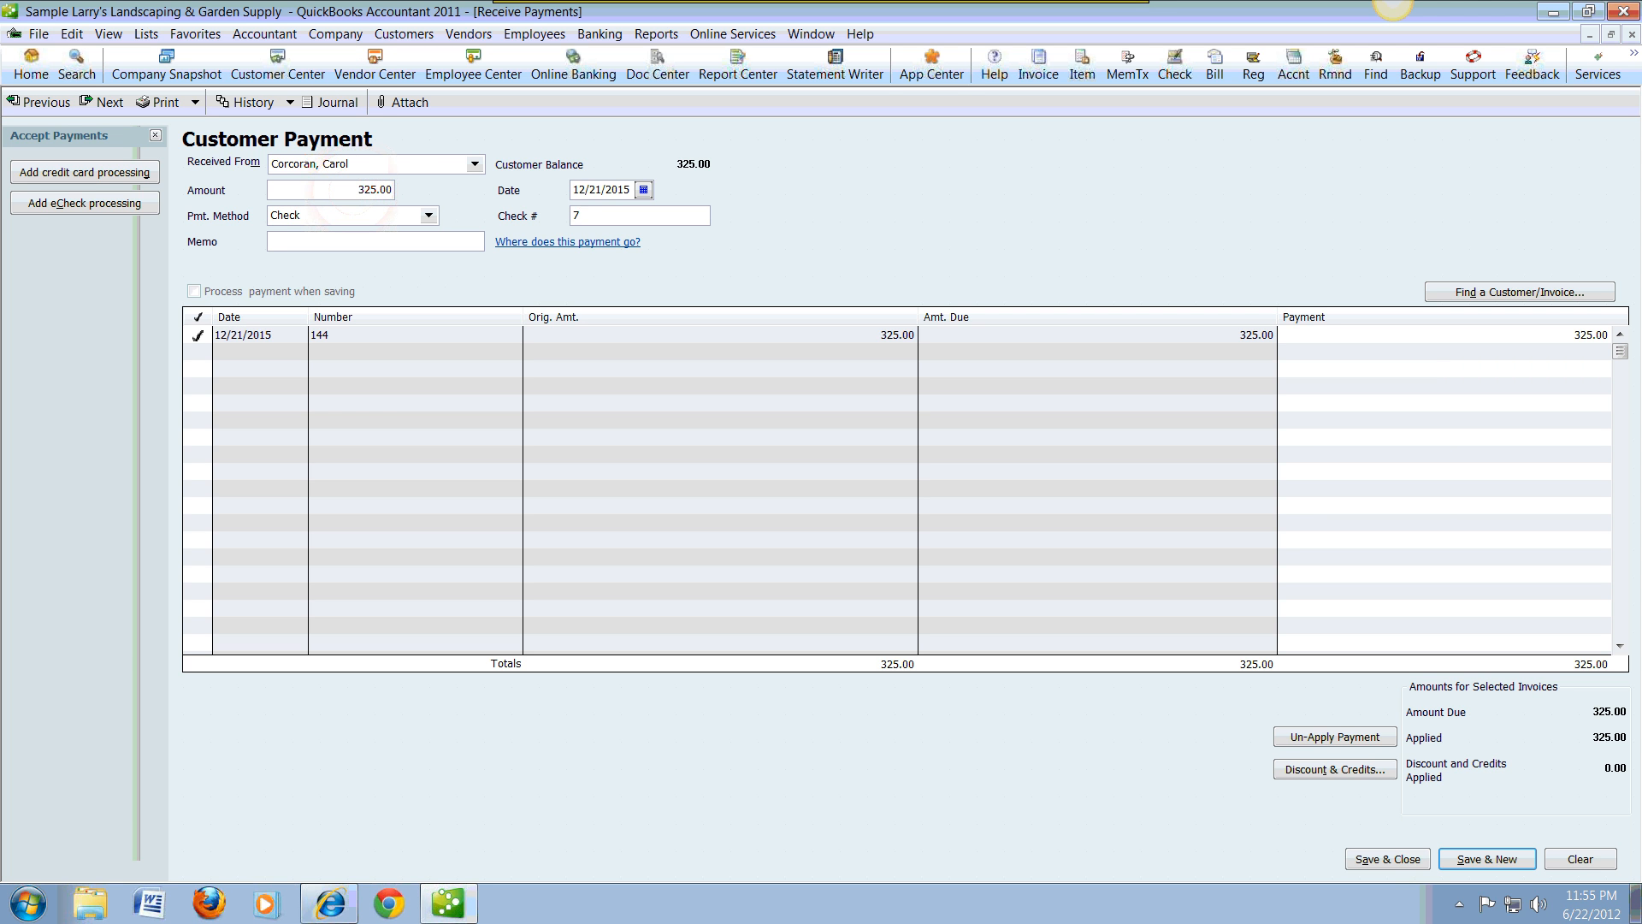
pyautogui.write('23')
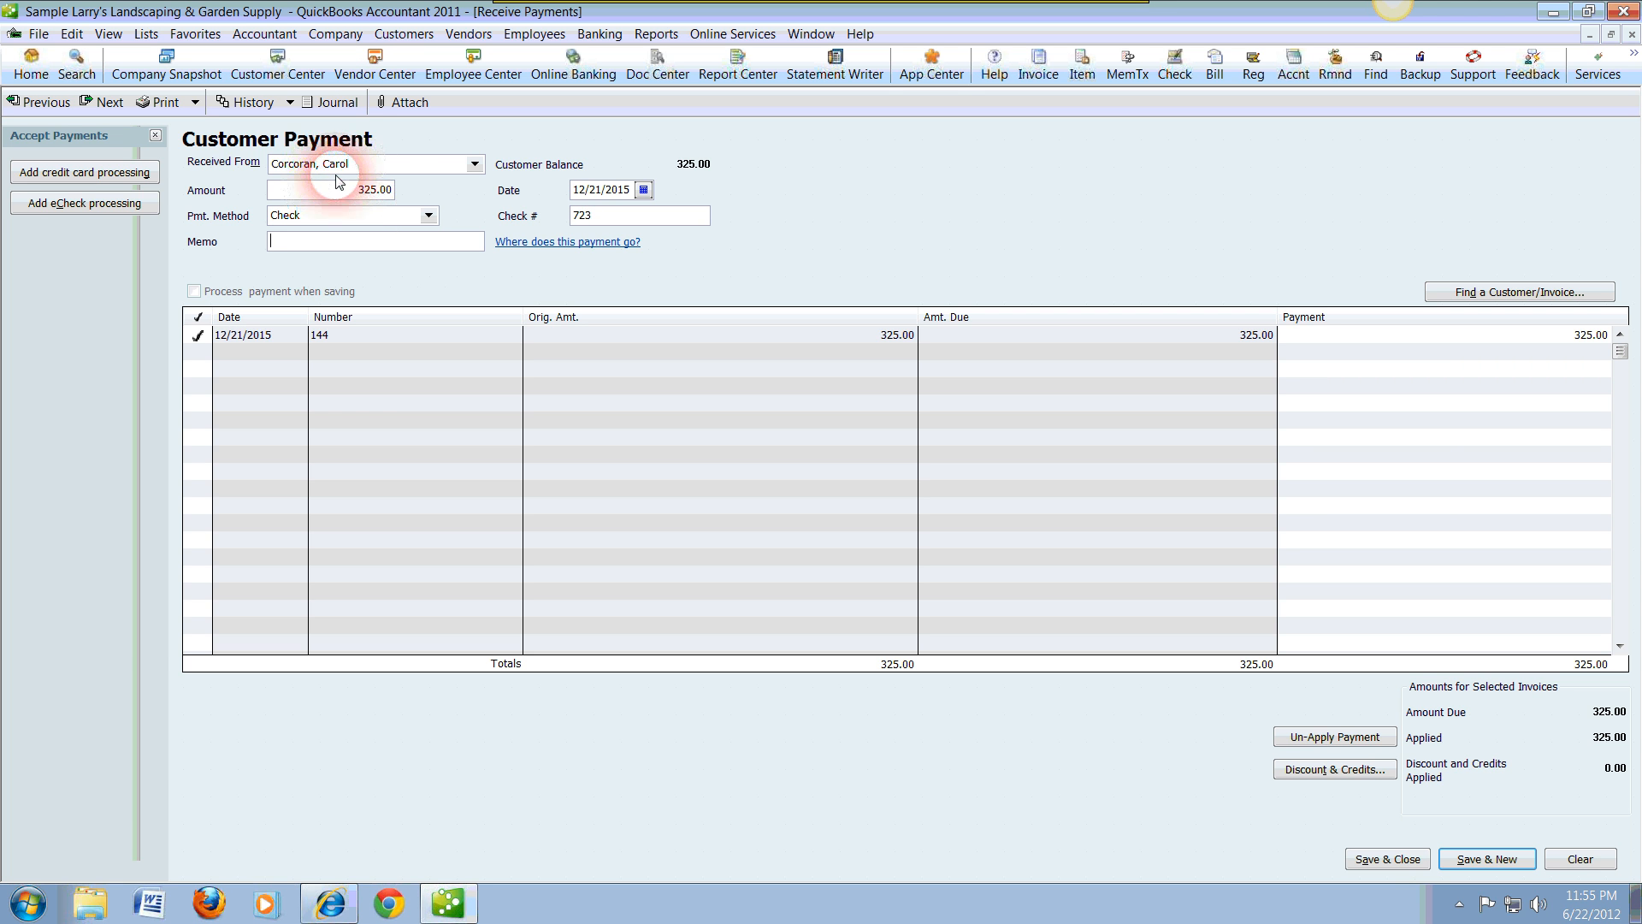
pyautogui.click(377, 233)
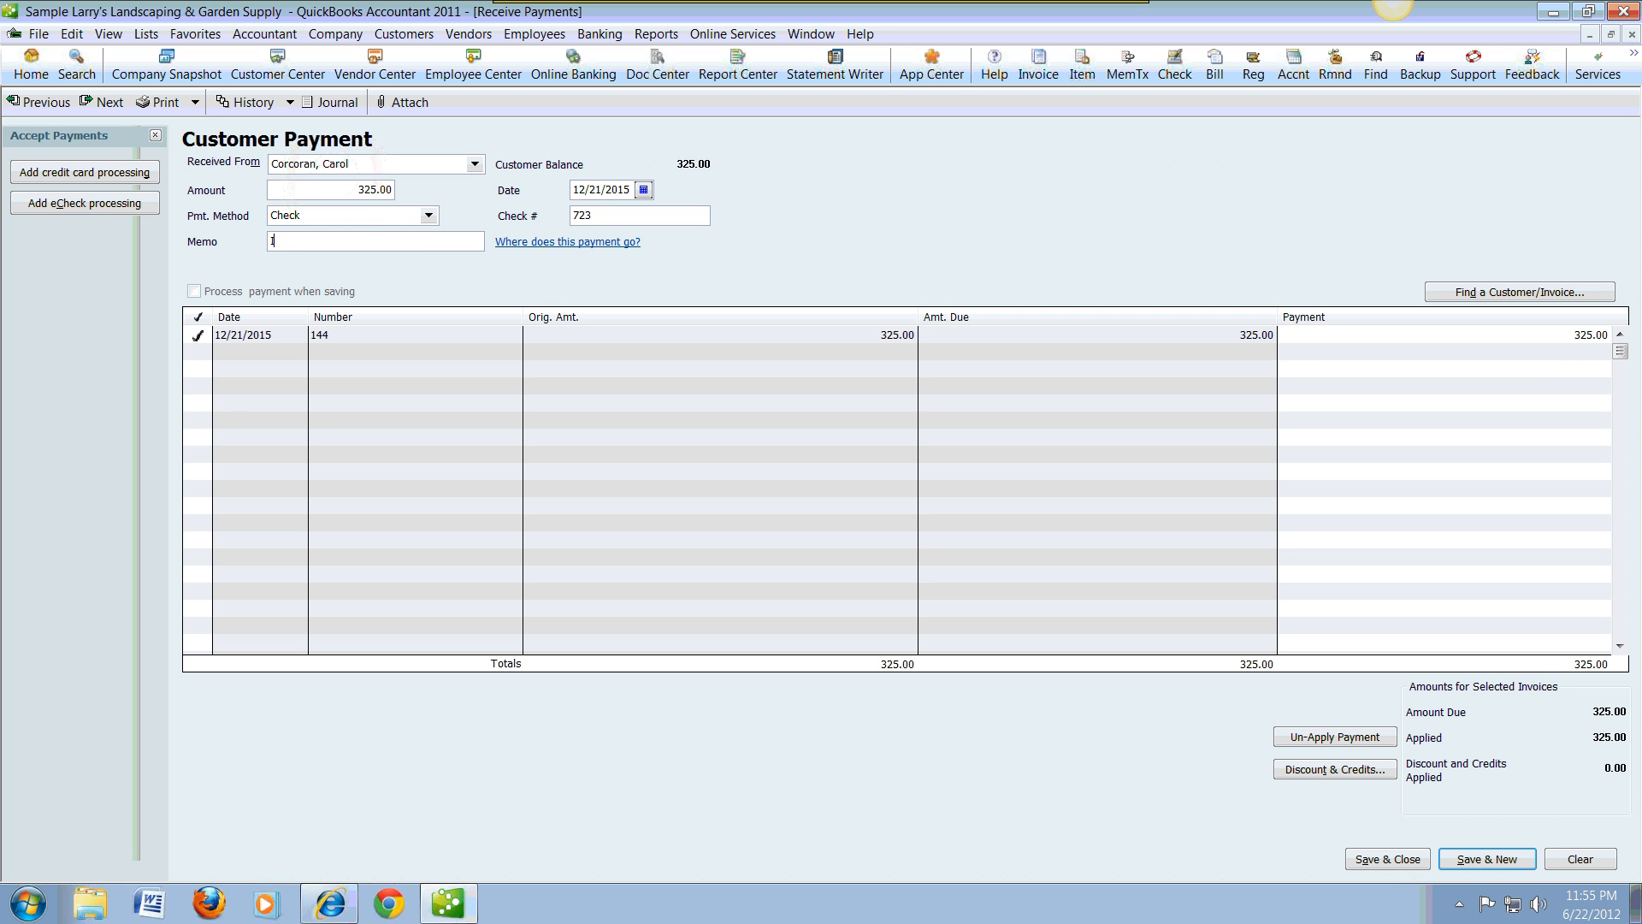
pyautogui.write('Inv # 144')
pyautogui.click(358, 248)
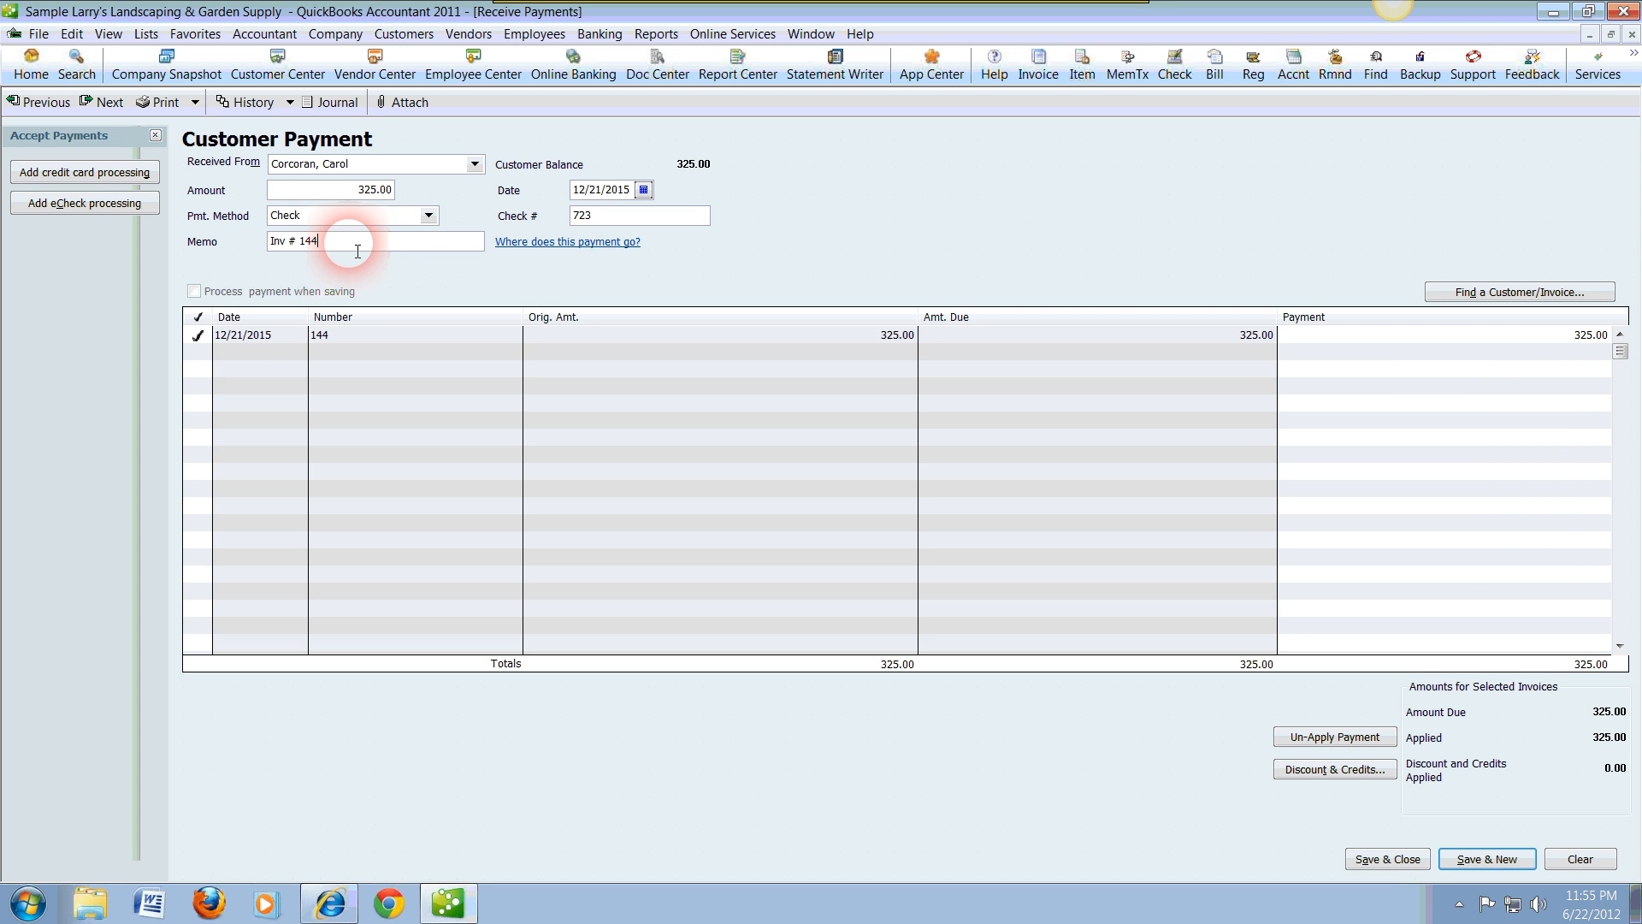
pyautogui.click(239, 339)
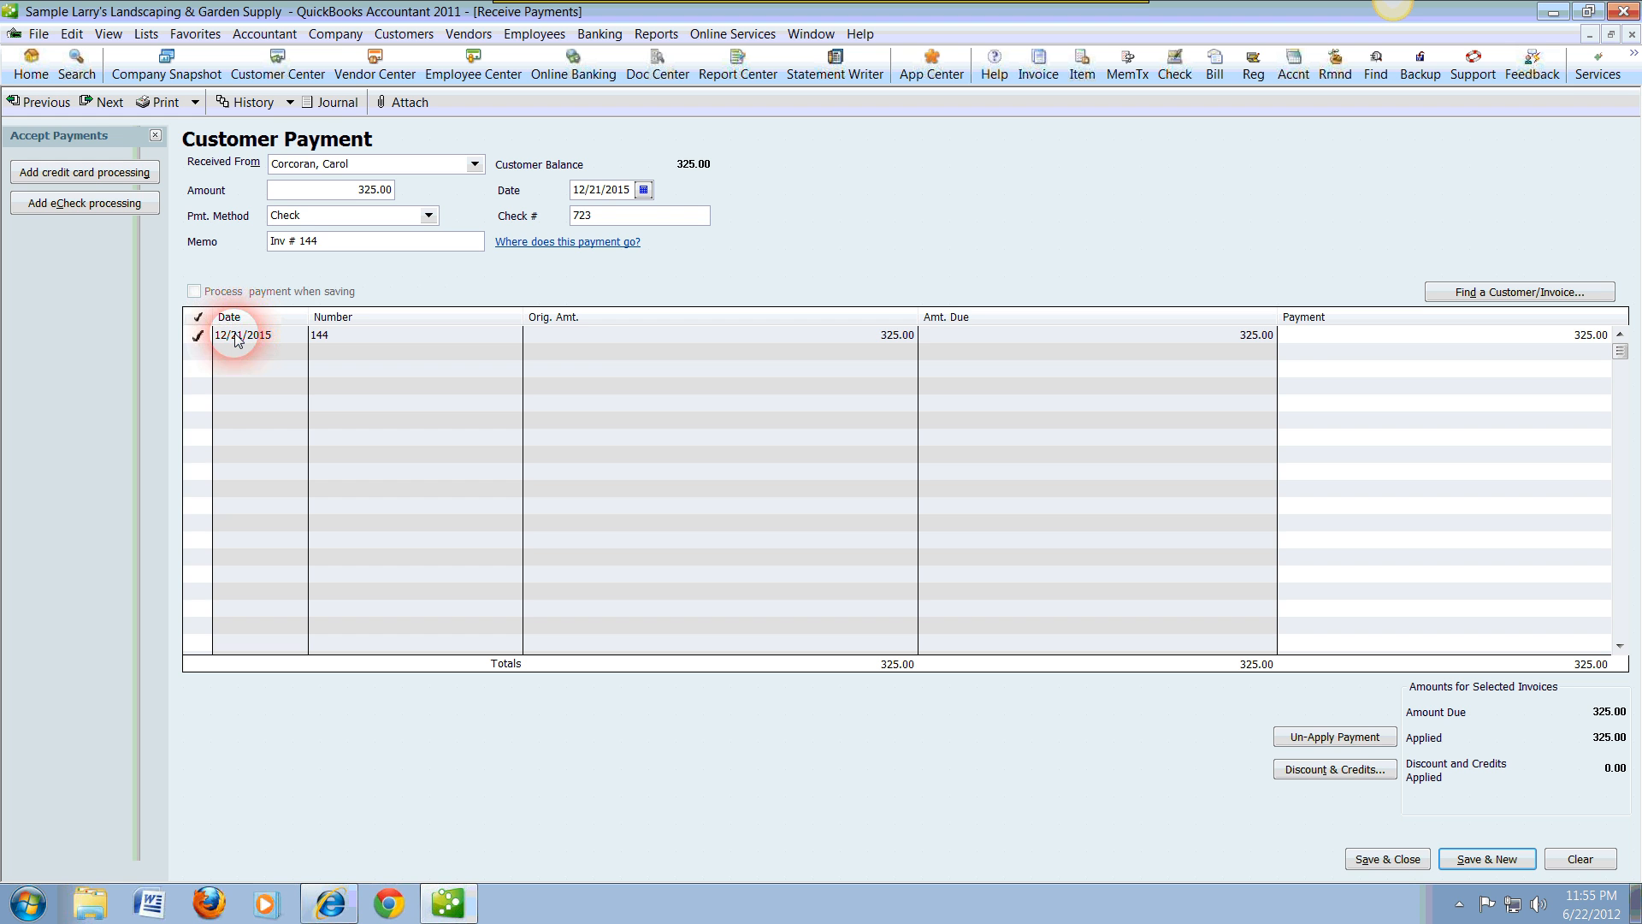
pyautogui.click(1391, 862)
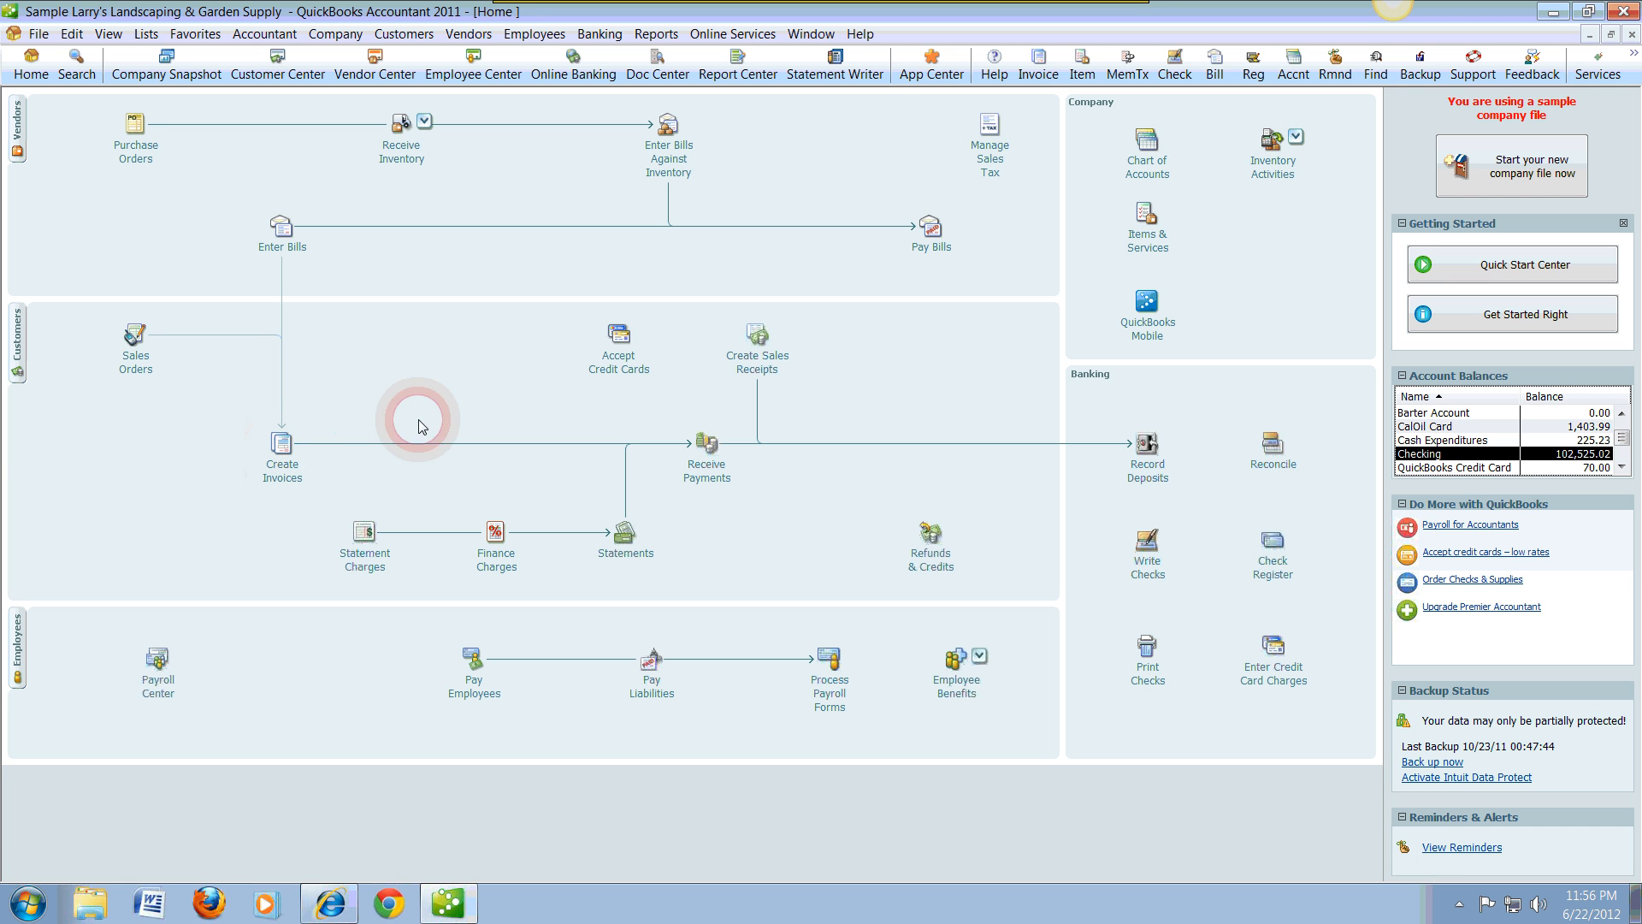
# Step: Record a deposit to Checking containing only the customer's check payment number 723, and save and close it
pyautogui.click(1150, 447)
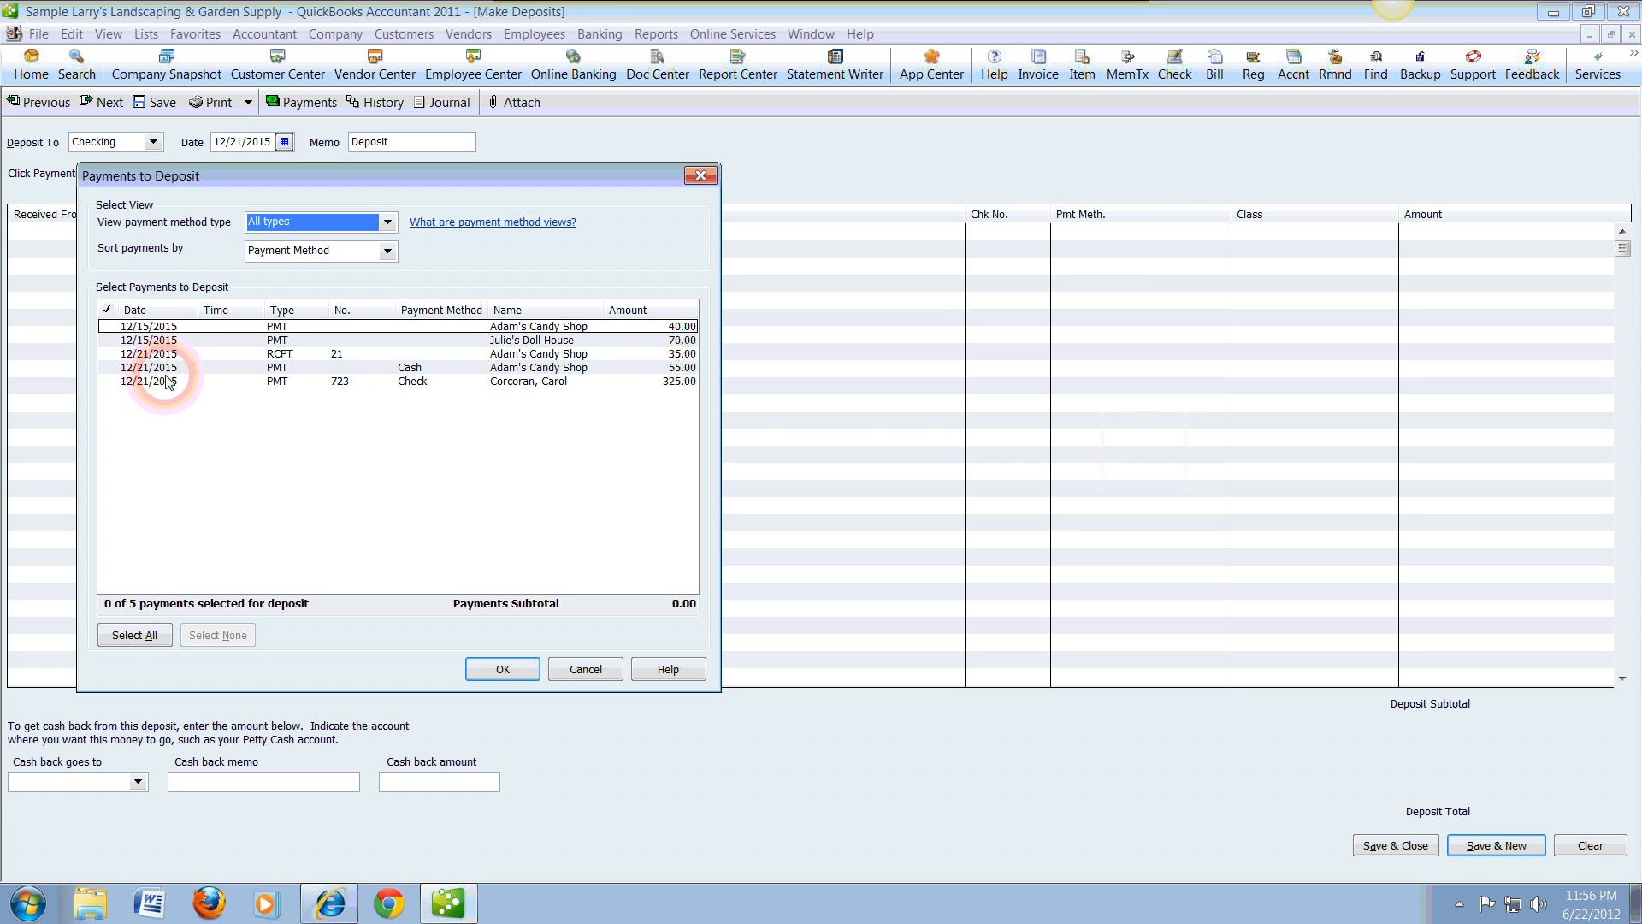
pyautogui.click(155, 384)
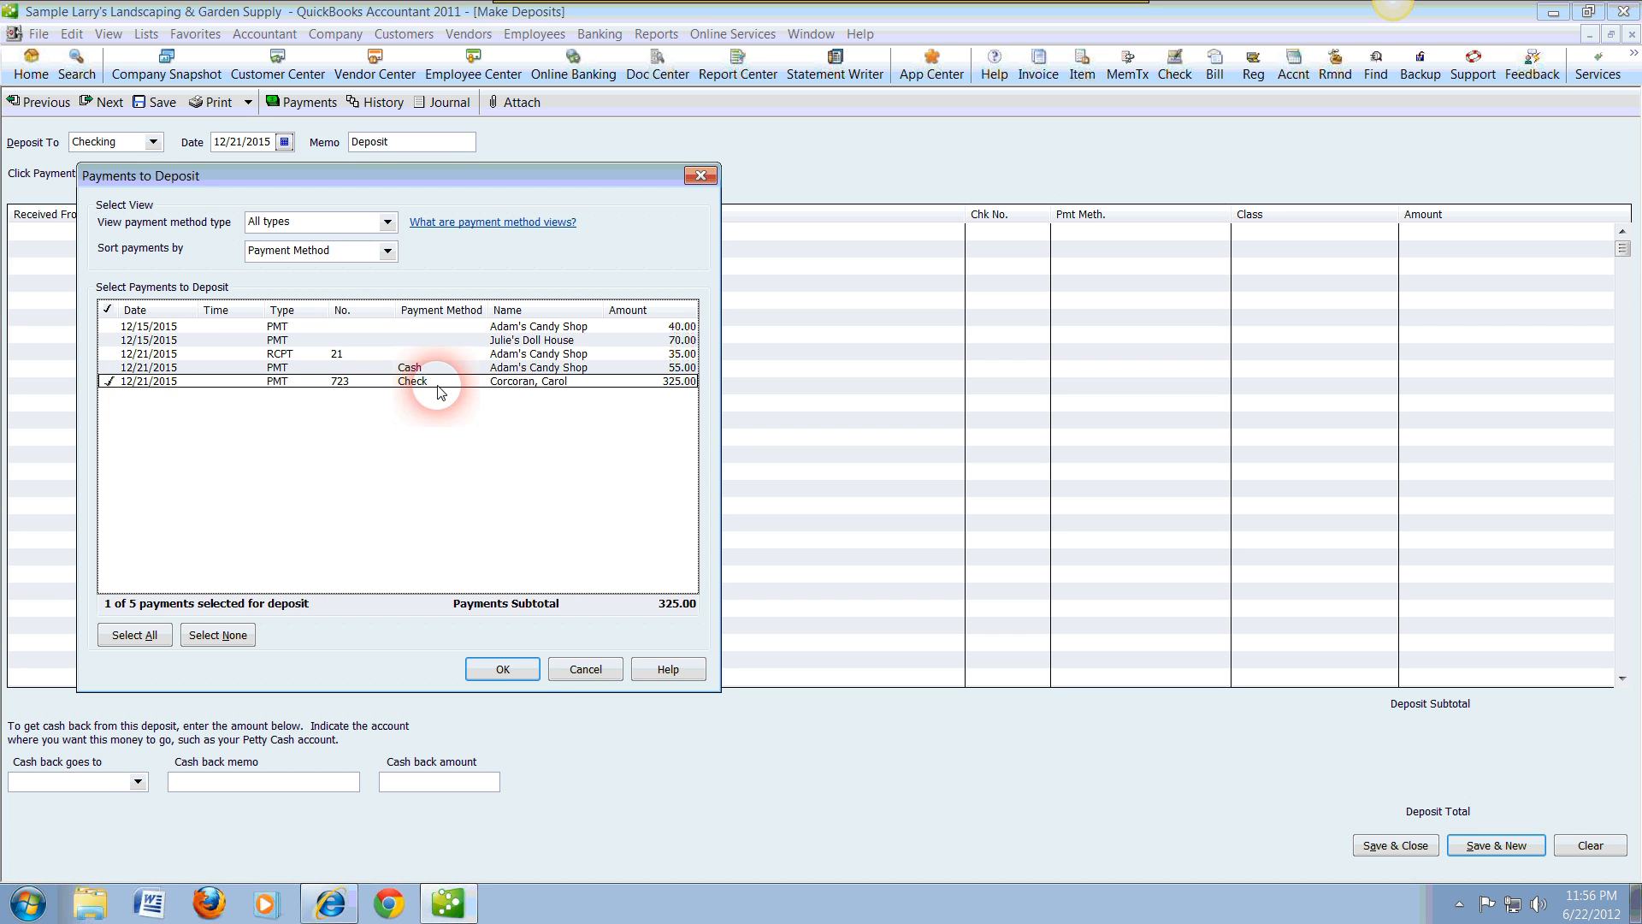
pyautogui.click(507, 667)
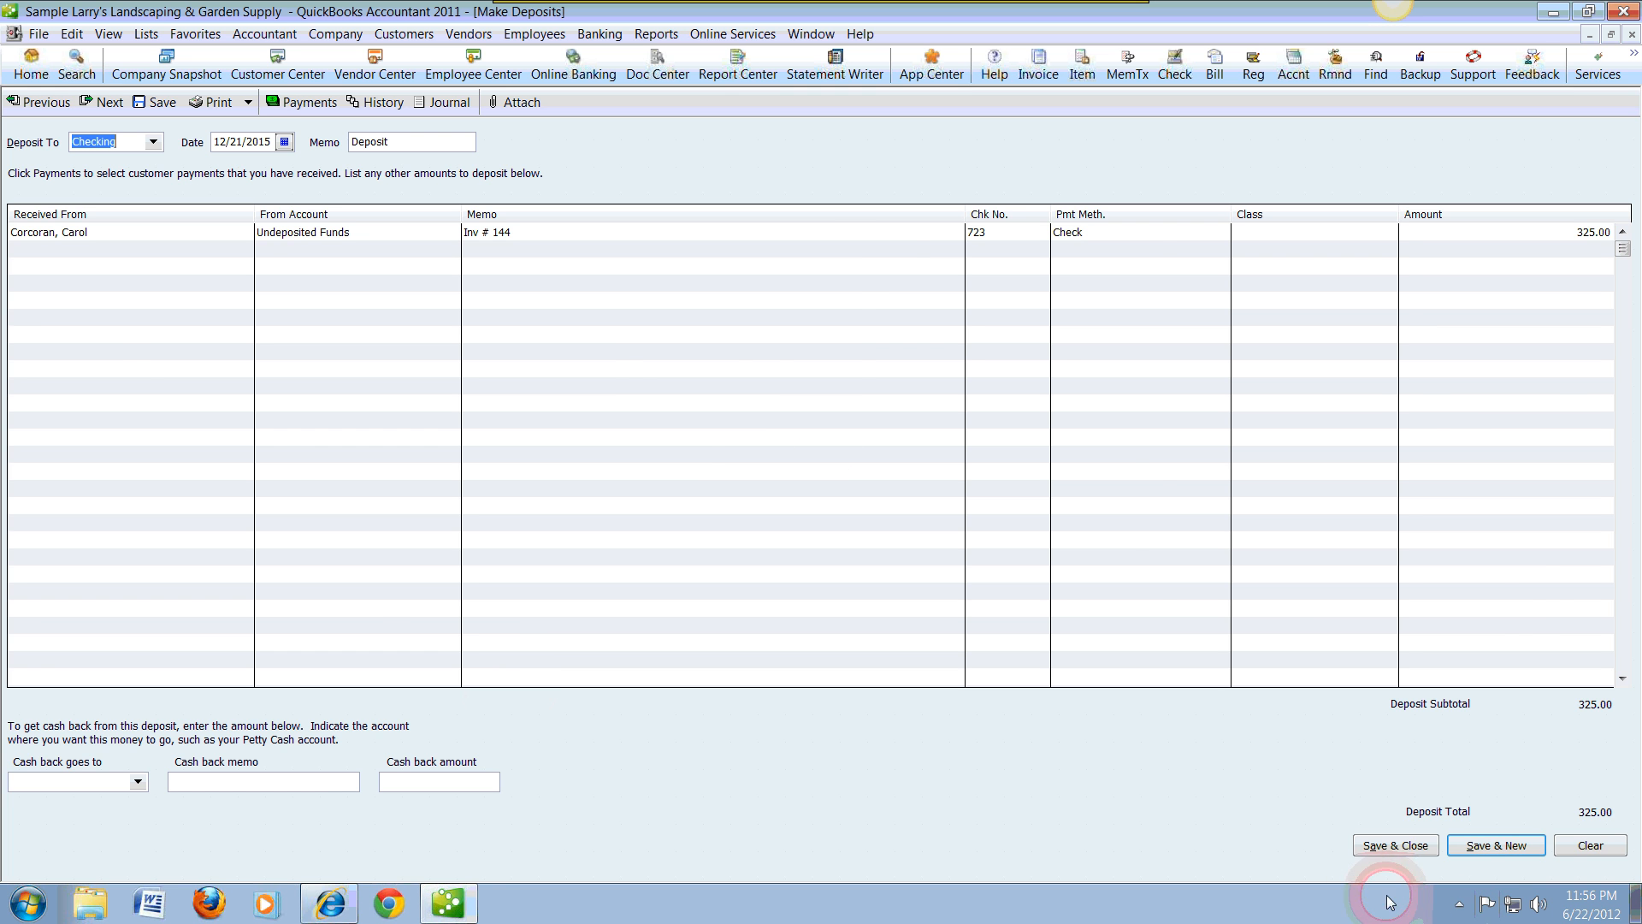
pyautogui.click(1394, 847)
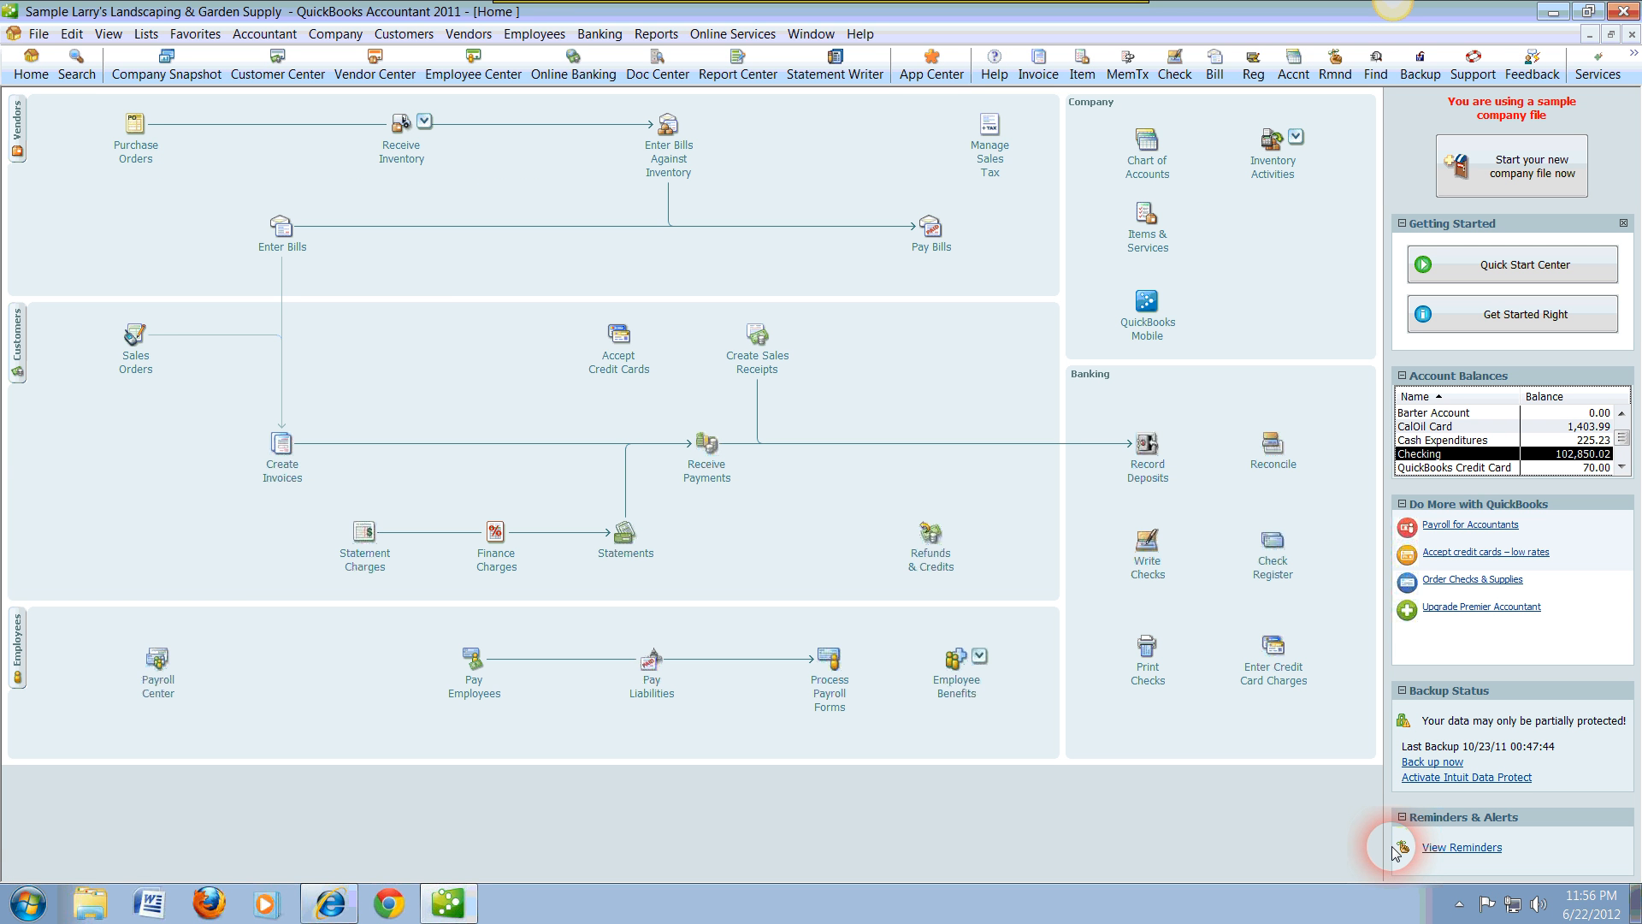
# Step: In the Checking register, set the payee of the 325.00 deposit to the invoiced customer, record the change, and close the register
pyautogui.doubleClick(1422, 456)
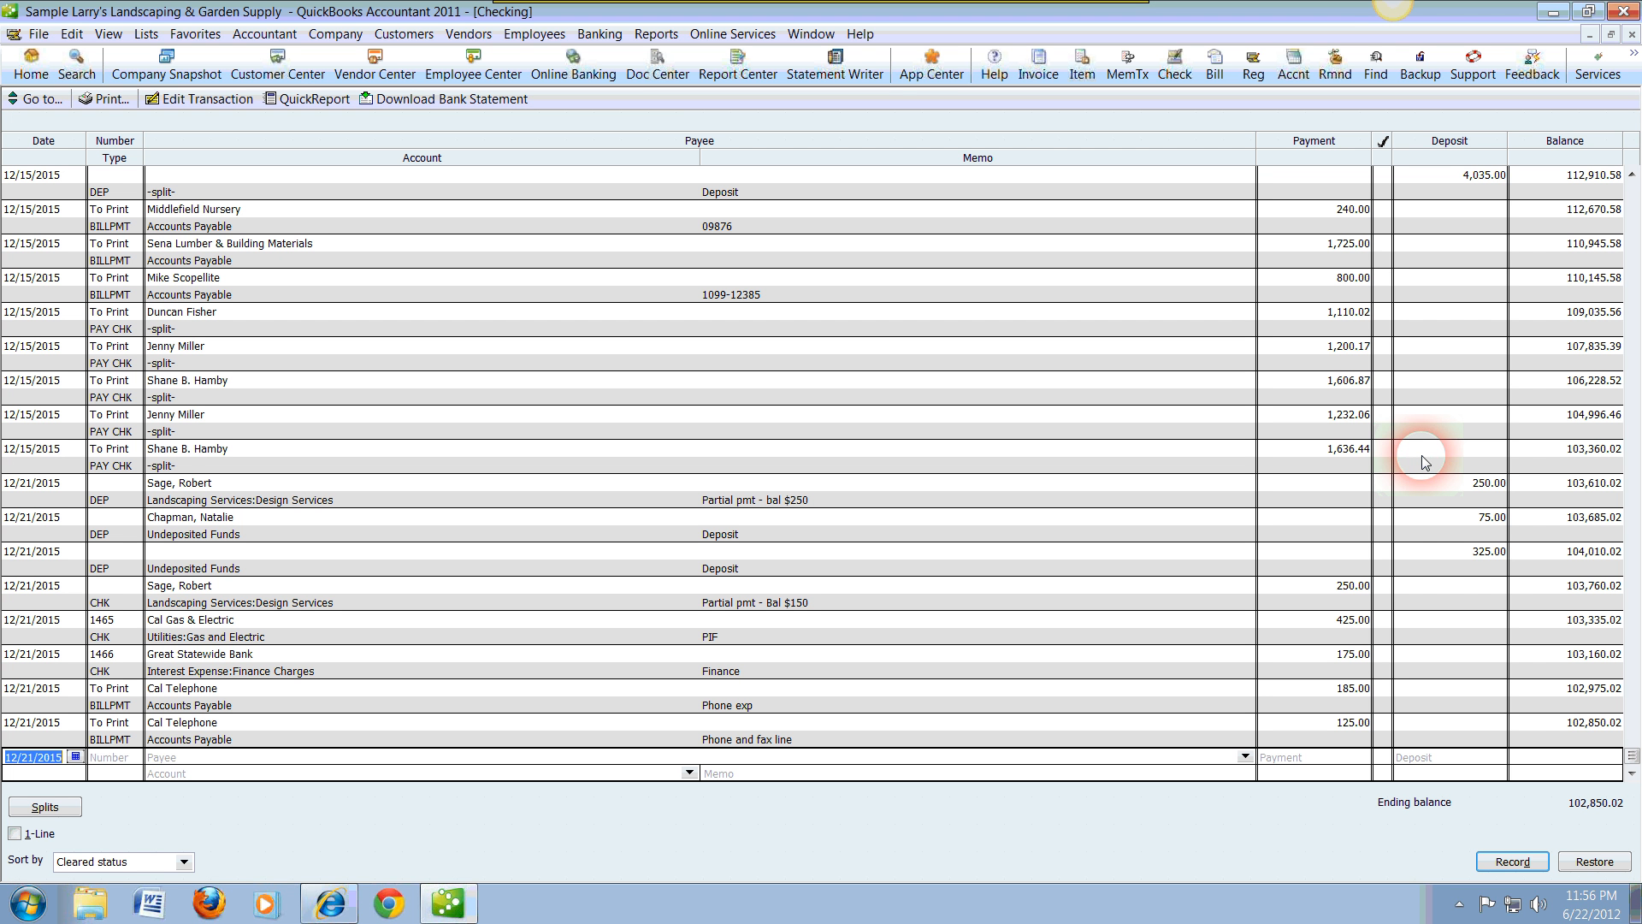
pyautogui.click(1442, 559)
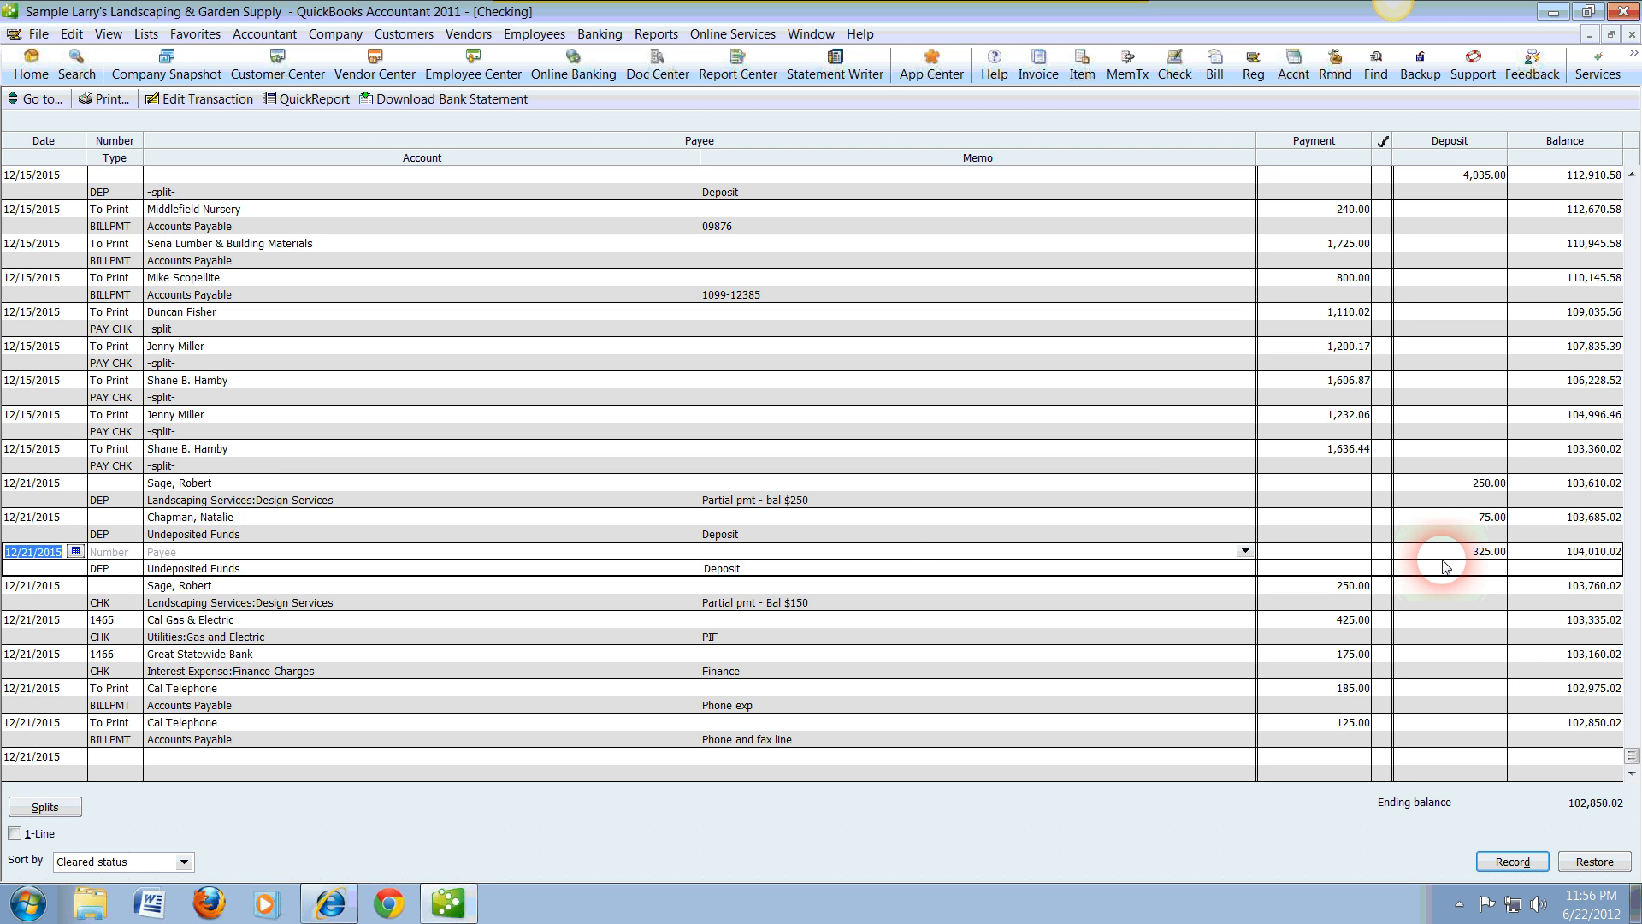
pyautogui.click(978, 554)
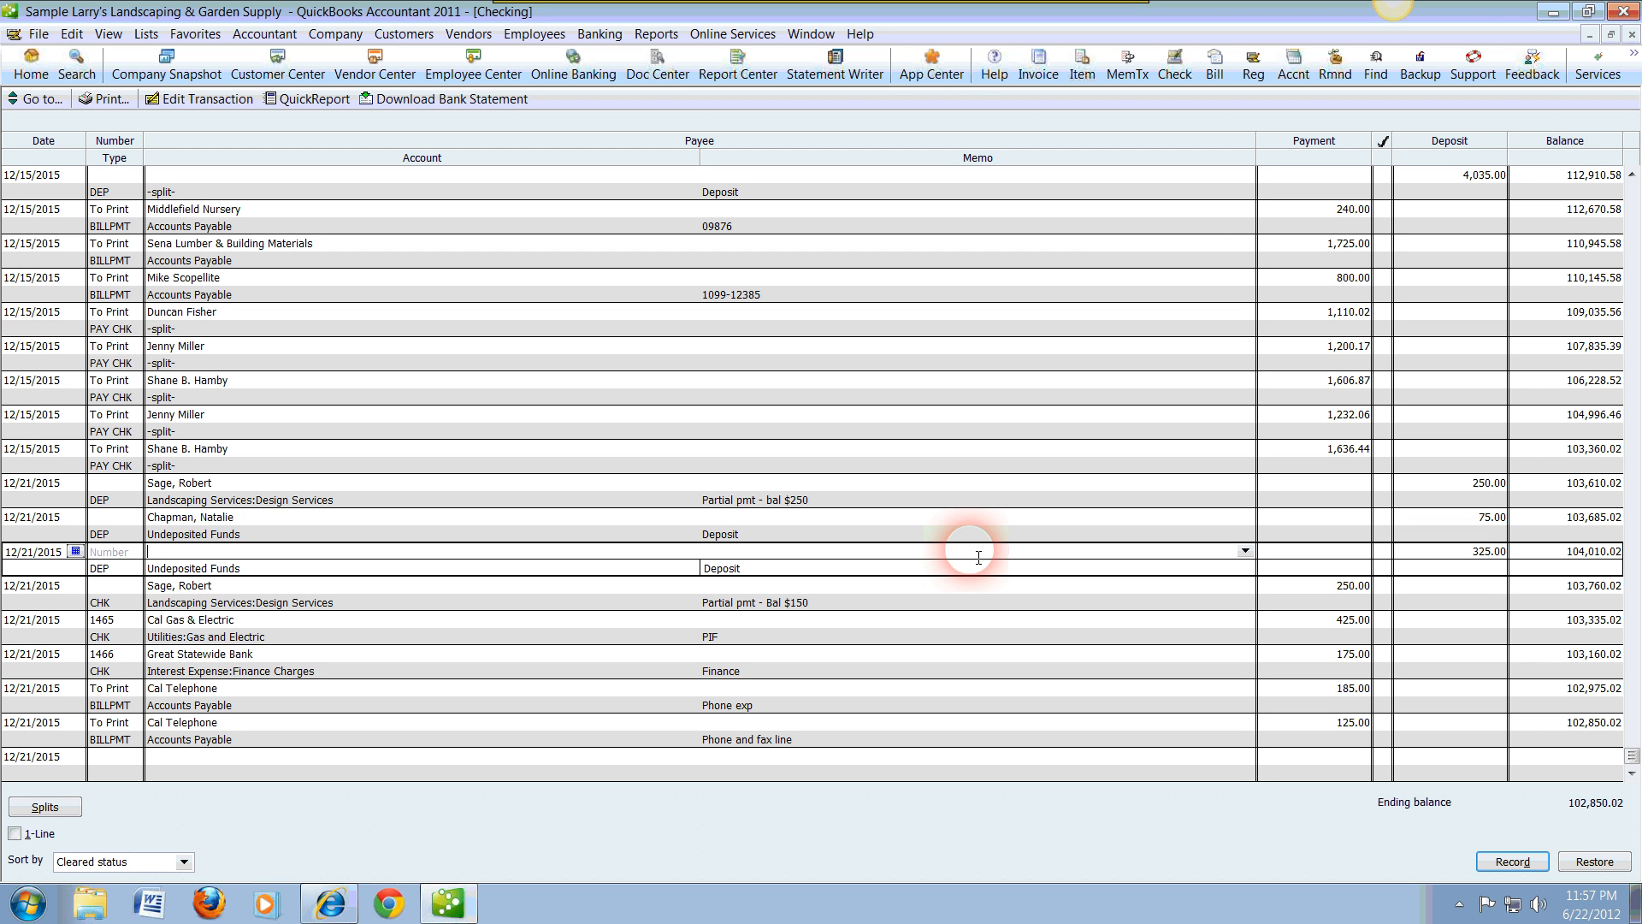
pyautogui.write('Cal')
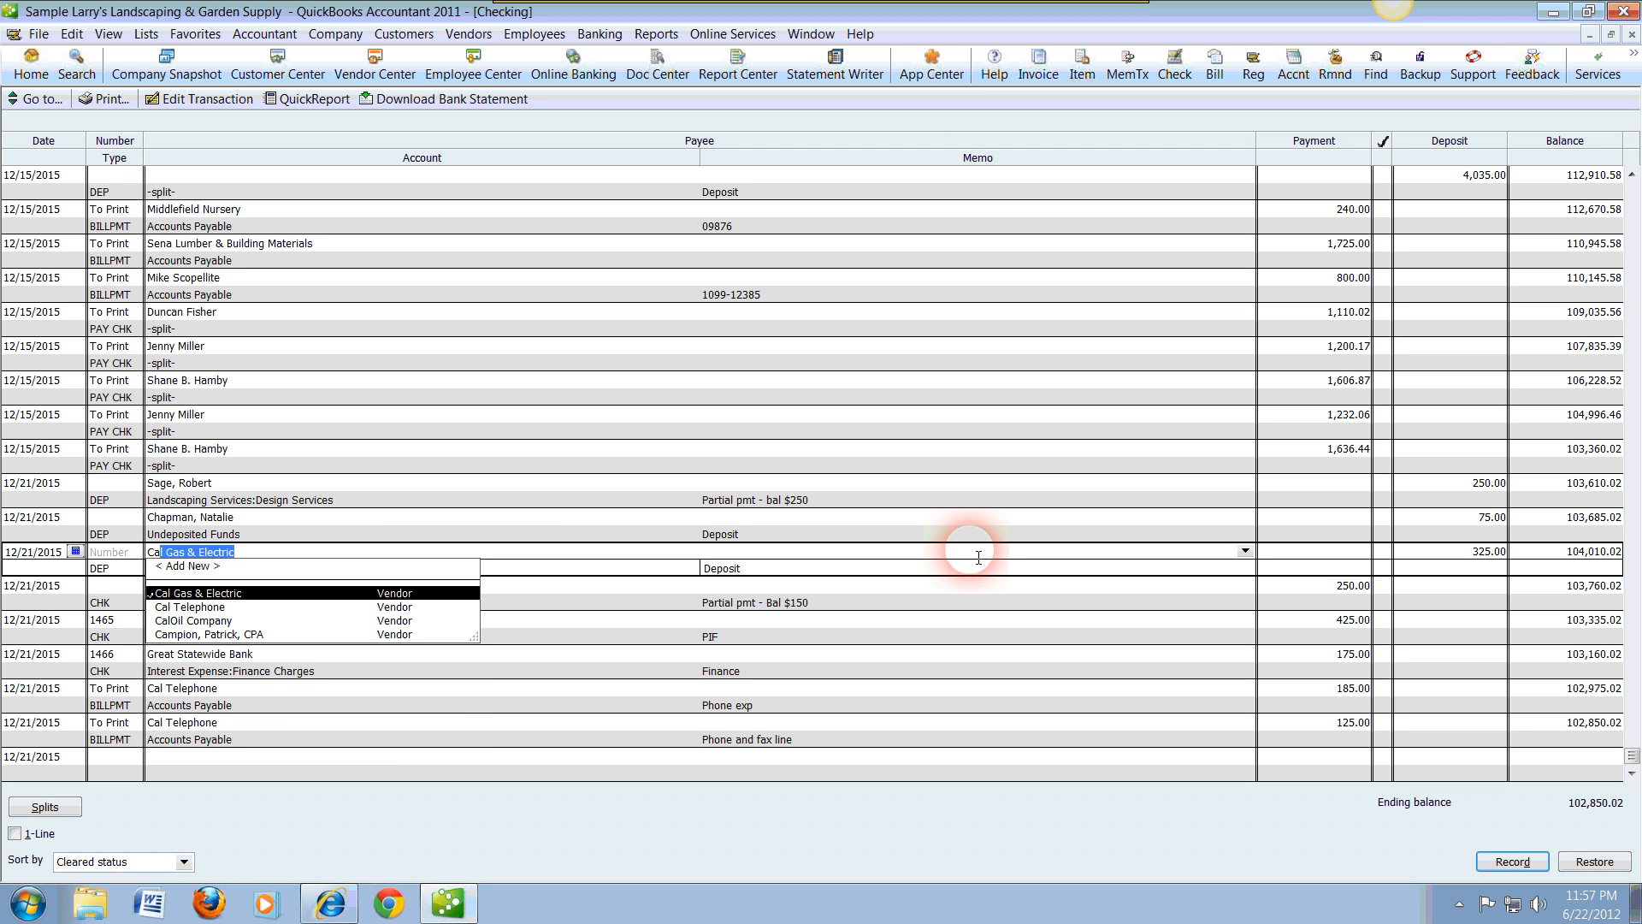
pyautogui.press('BackSpace')
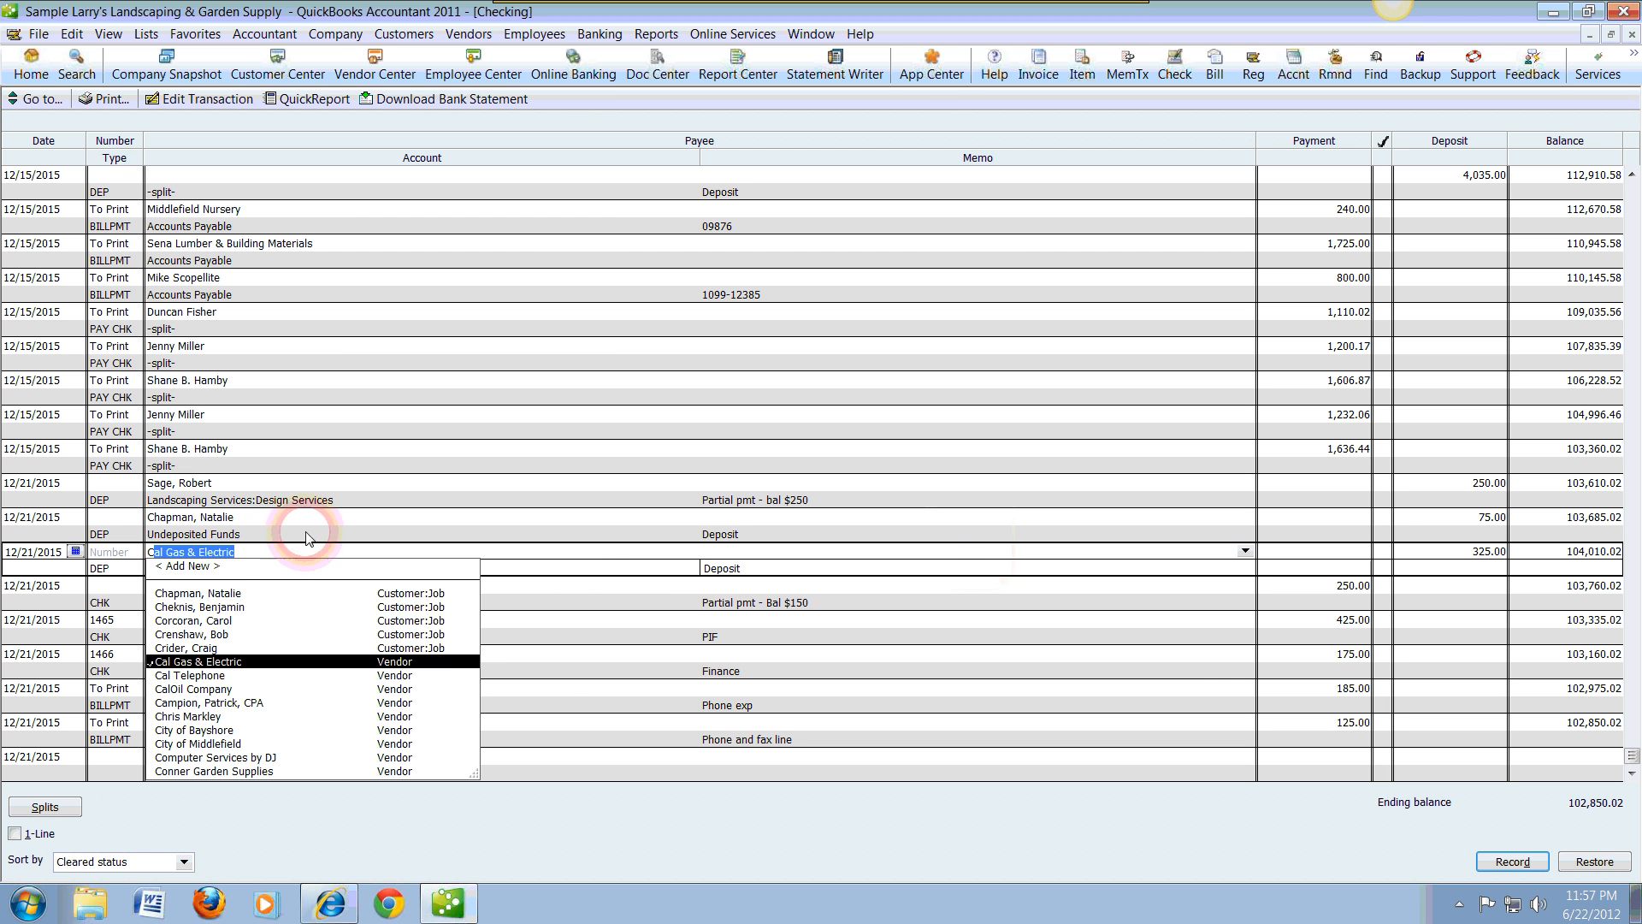
pyautogui.click(213, 620)
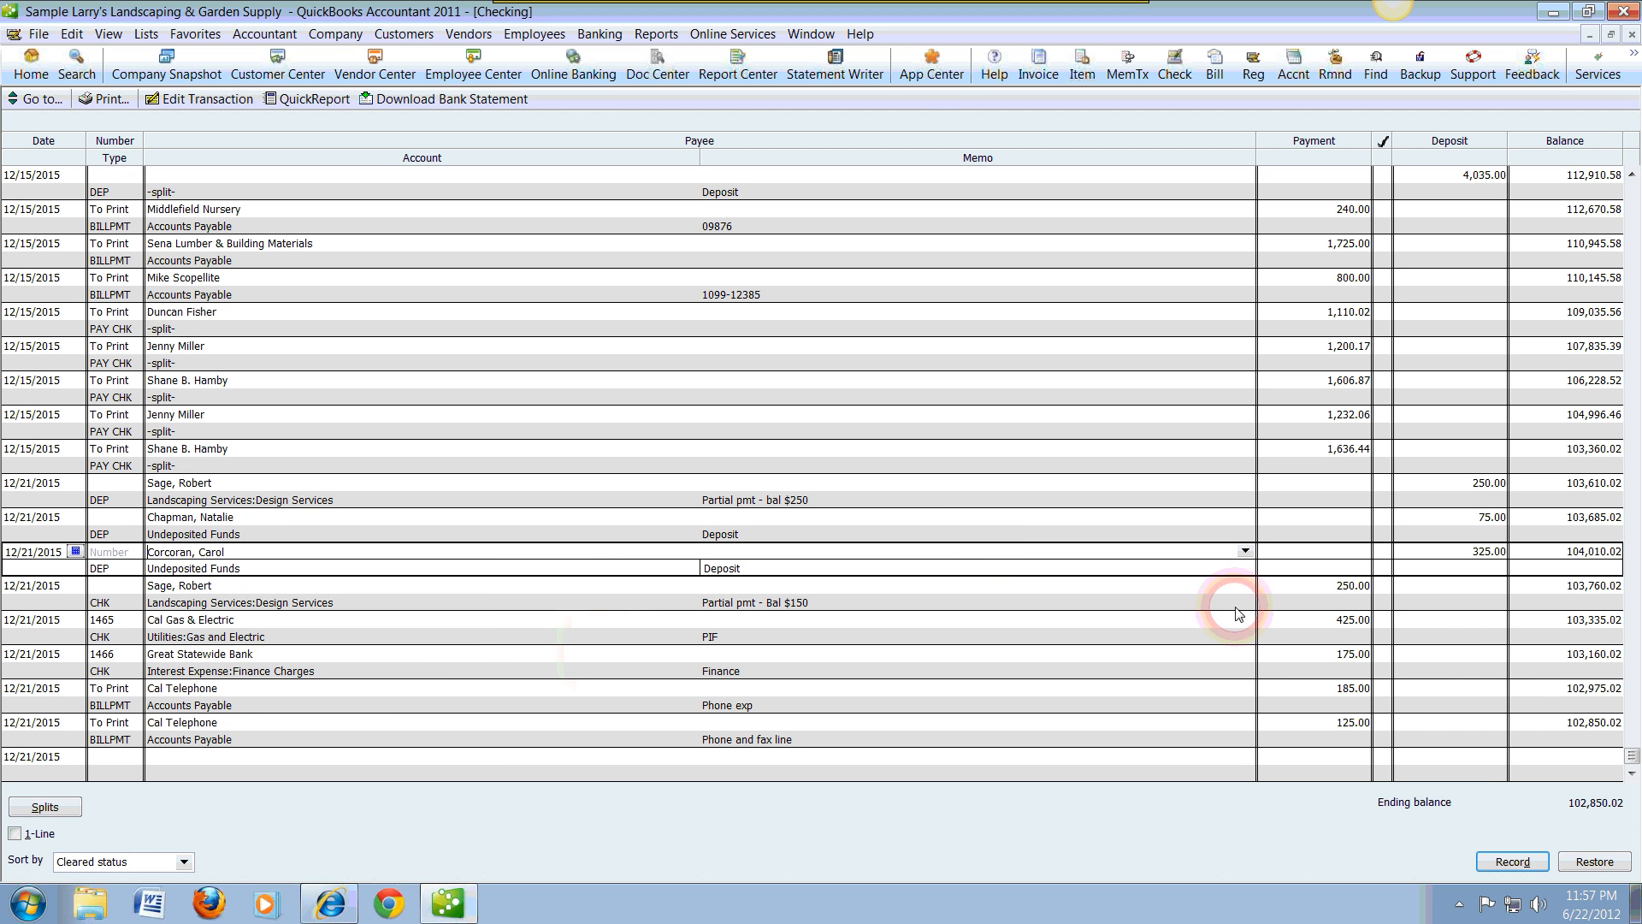
pyautogui.click(1522, 865)
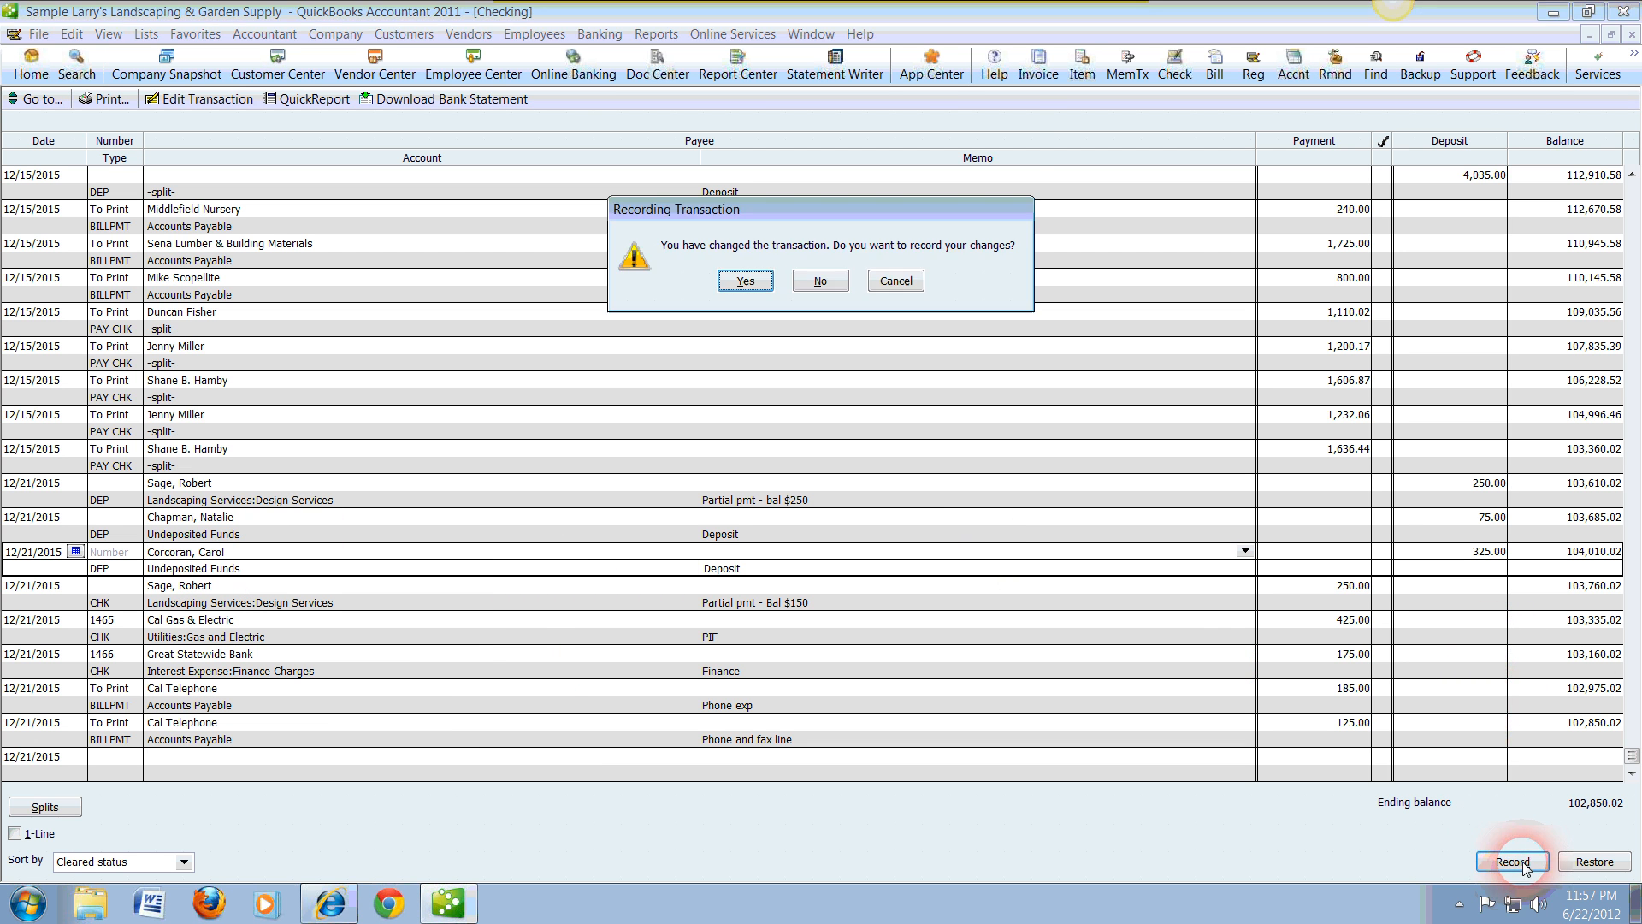
pyautogui.click(746, 281)
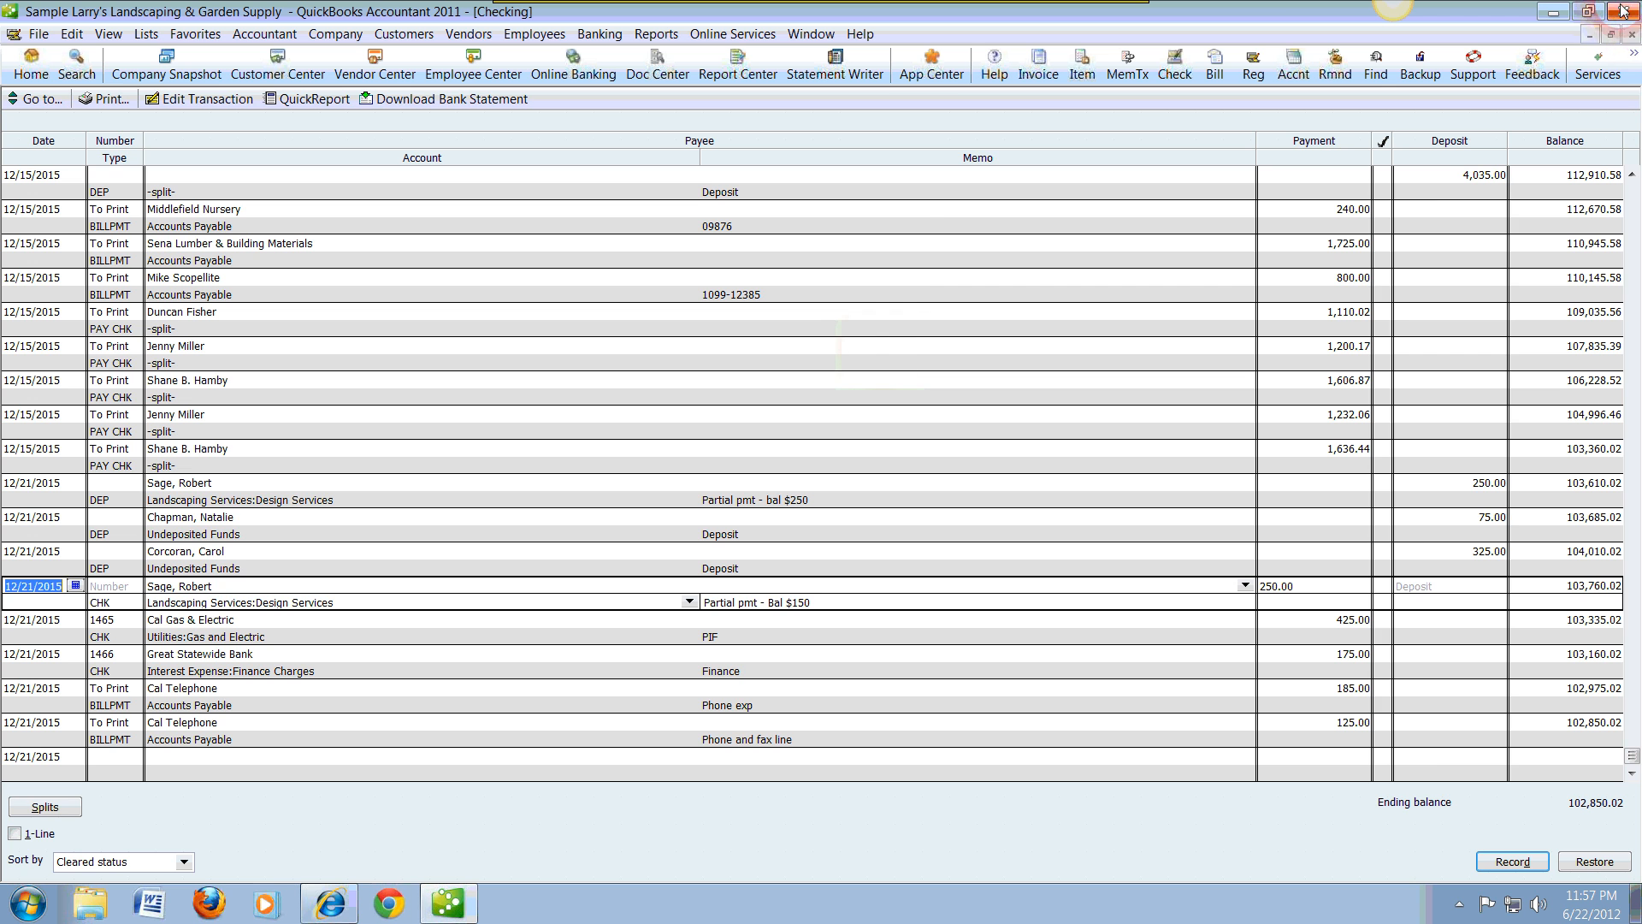
pyautogui.click(1633, 35)
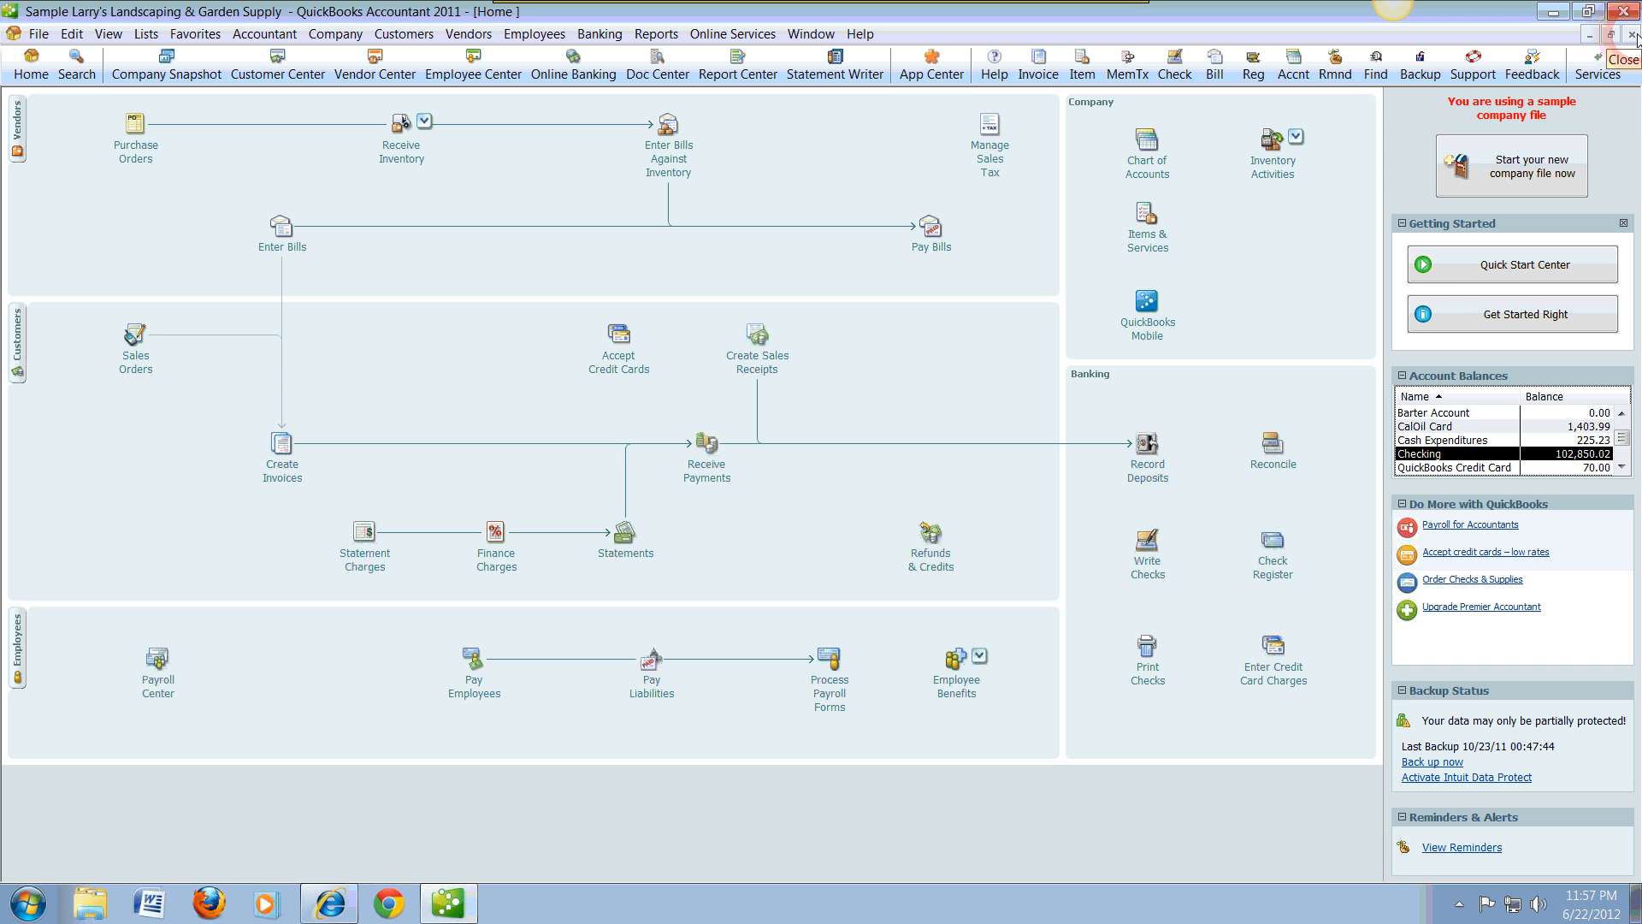
pyautogui.click(1633, 35)
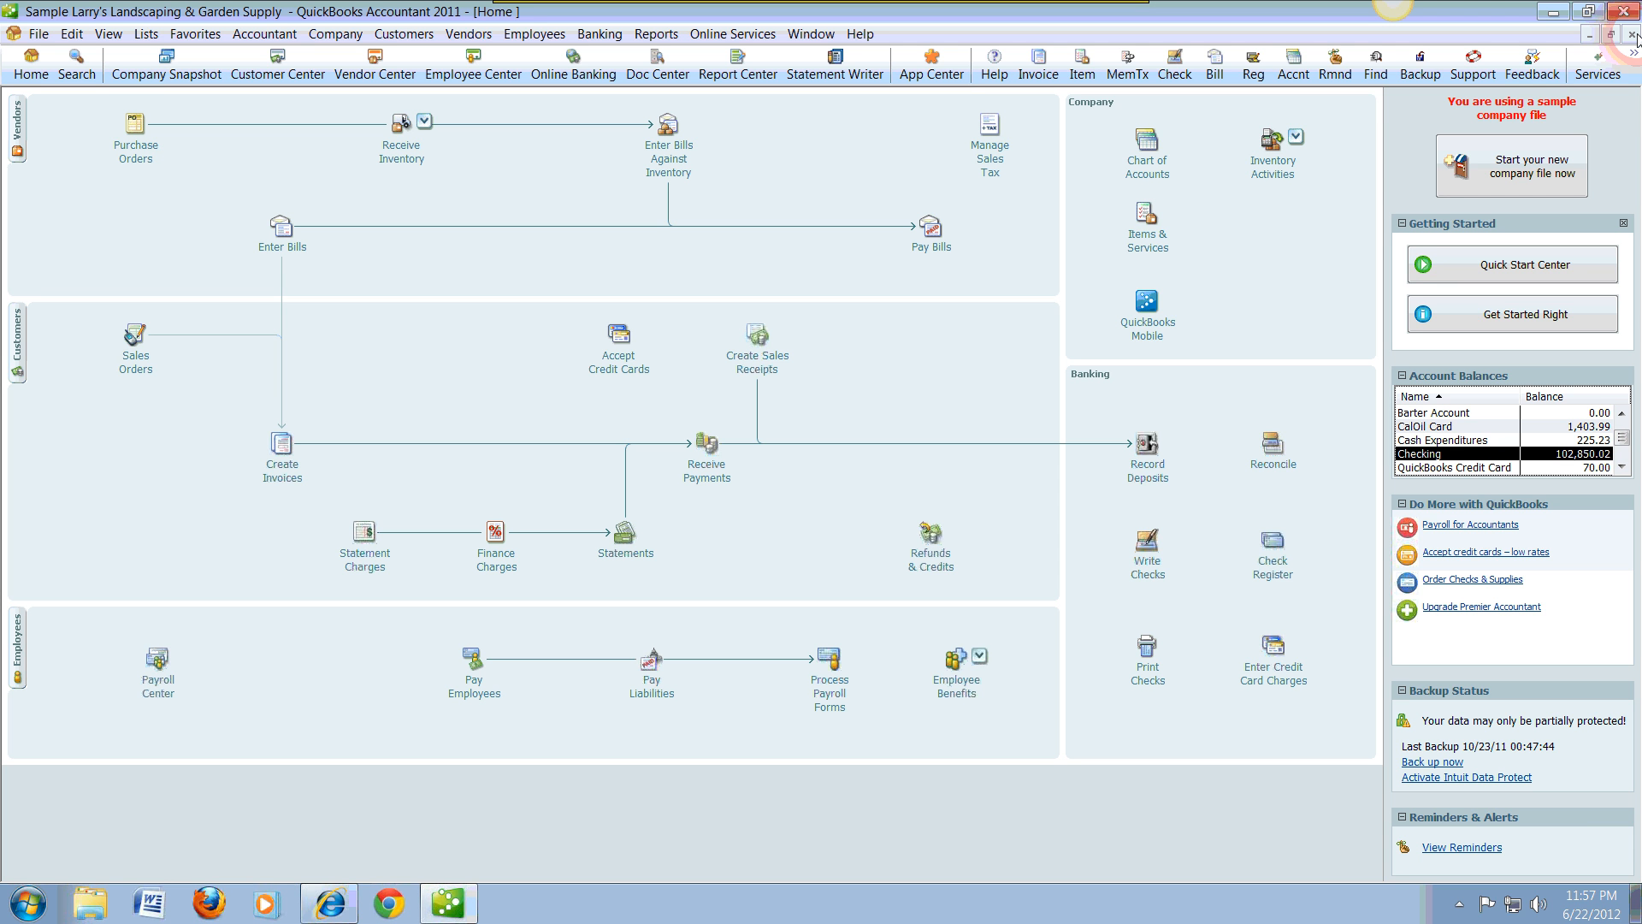